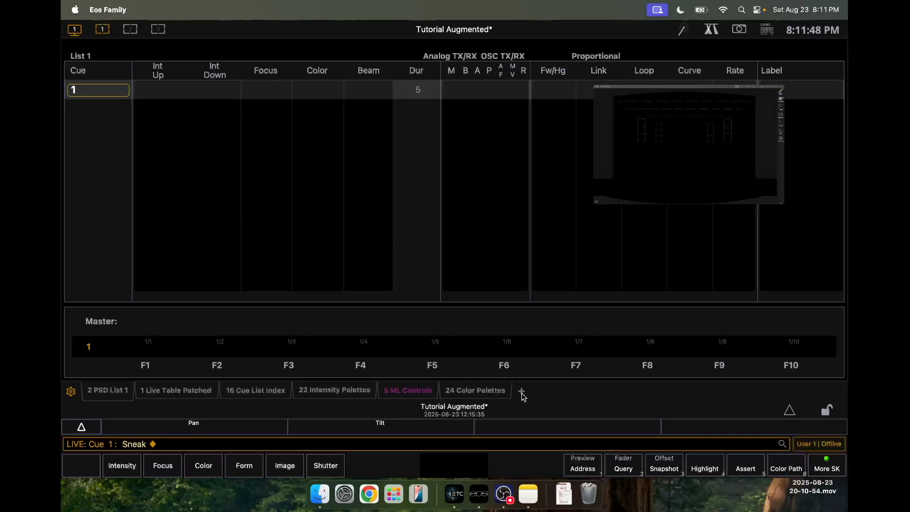
Open a direct selects display with groups in the upper bank and focus palettes in the lower bank
{"action": "left_click", "coordinate": [522, 392]}
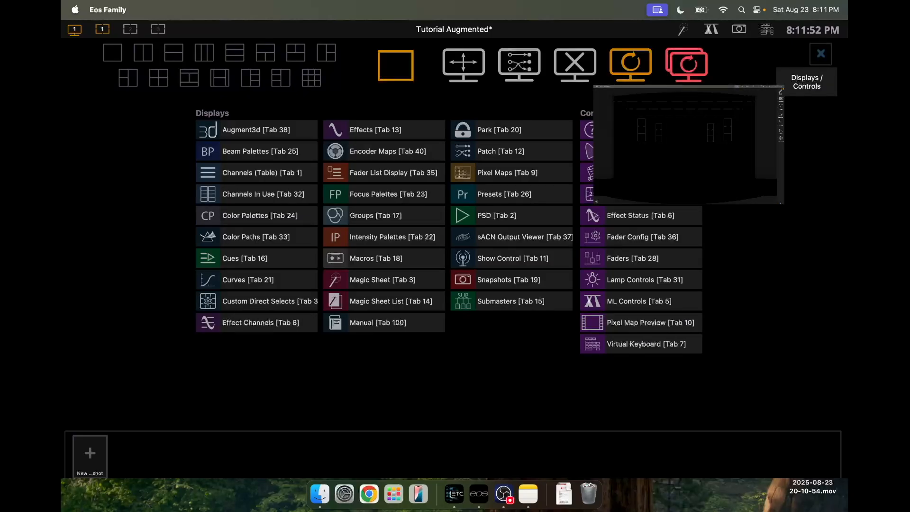
{"action": "left_click", "coordinate": [256, 301]}
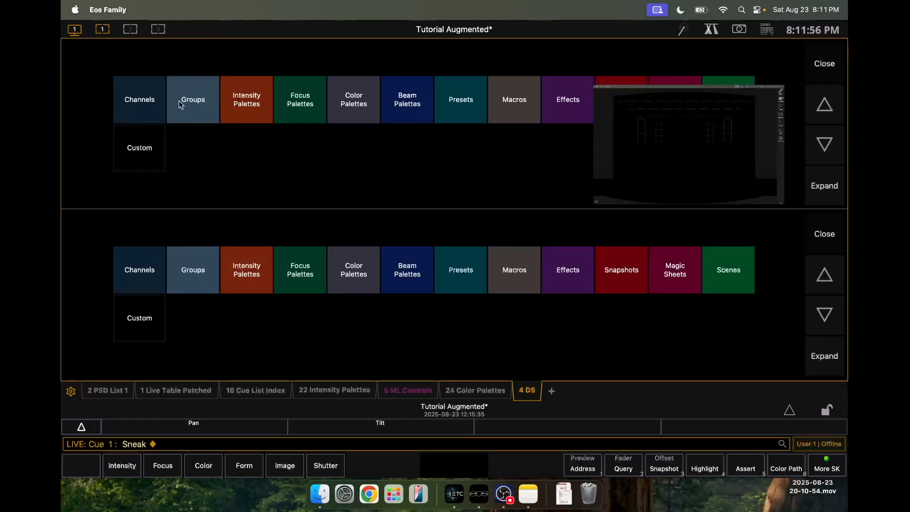
{"action": "left_click", "coordinate": [203, 105]}
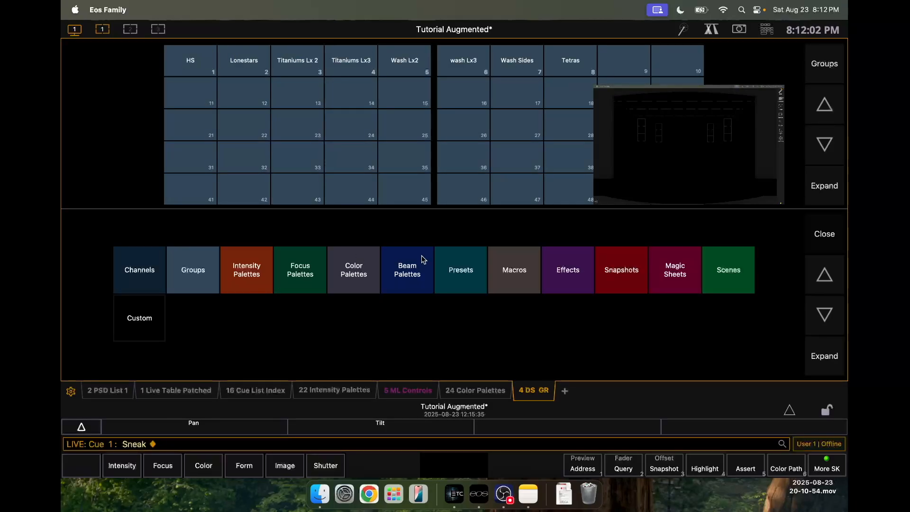
{"action": "left_click", "coordinate": [299, 271]}
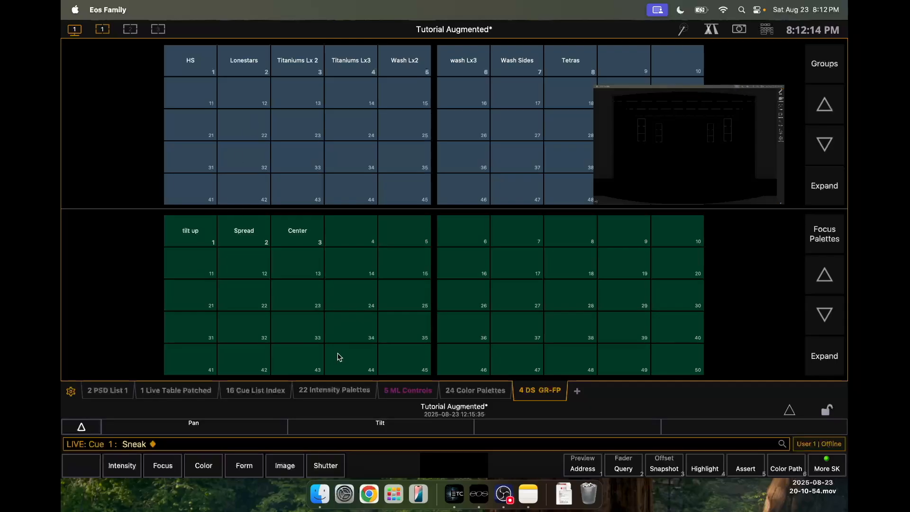
Bring up the layout options of the direct selects display, and close that display
{"action": "left_click", "coordinate": [540, 396]}
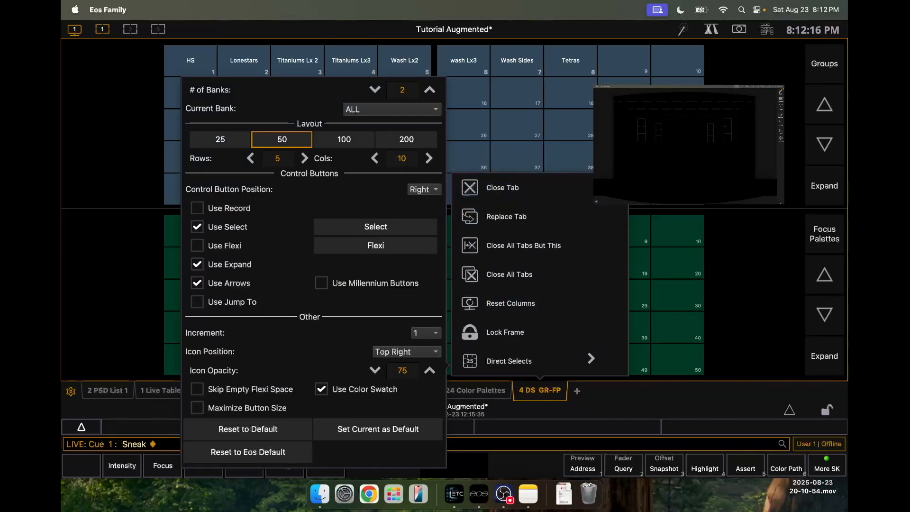
{"action": "left_click", "coordinate": [541, 396]}
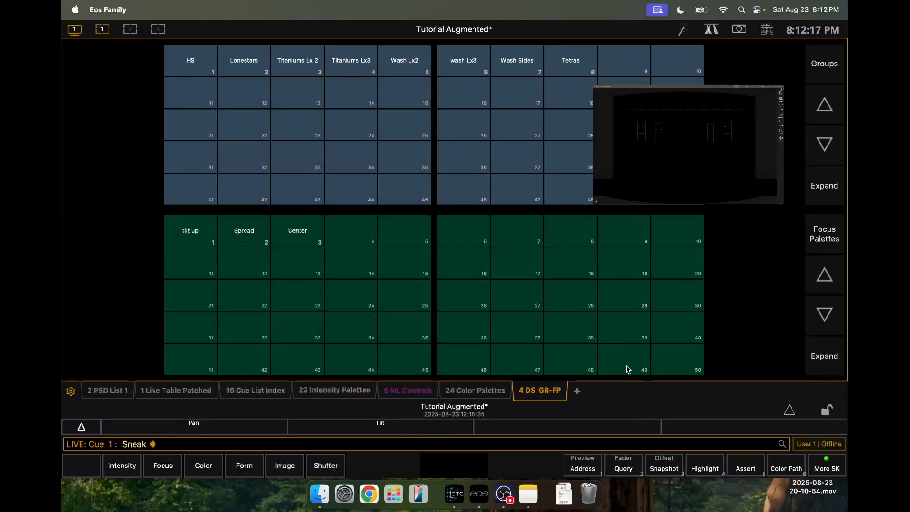
{"action": "left_click", "coordinate": [549, 398]}
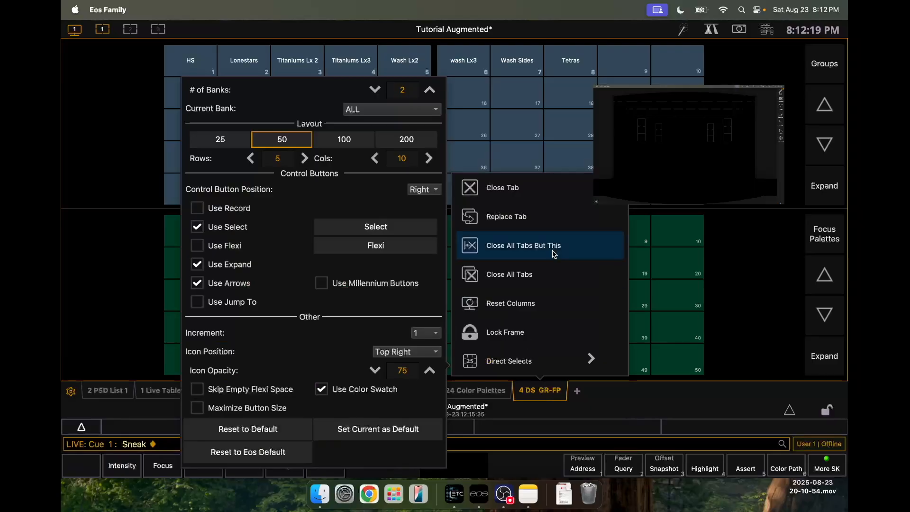
{"action": "left_click", "coordinate": [556, 194]}
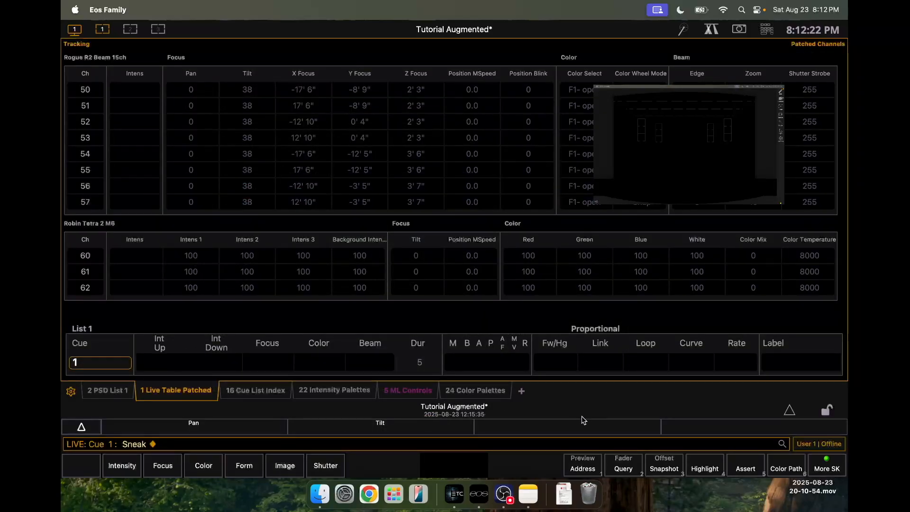
Open a magic sheet display and create a new magic sheet for editing
{"action": "left_click", "coordinate": [521, 392]}
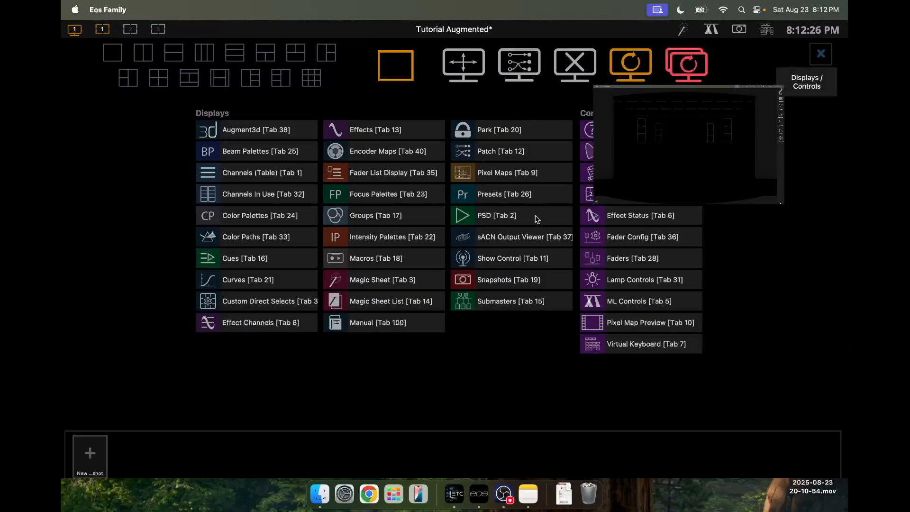
{"action": "left_click", "coordinate": [404, 281]}
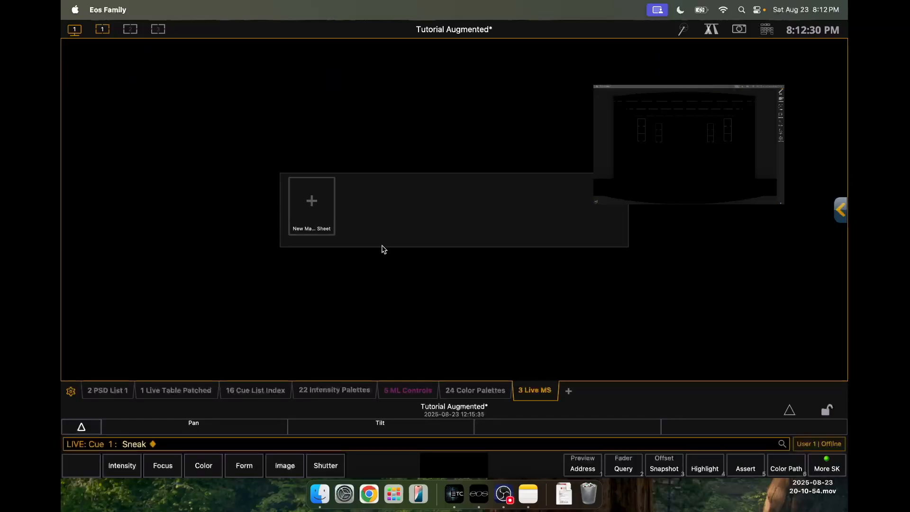
{"action": "left_click", "coordinate": [327, 223]}
{"action": "double_click", "coordinate": [291, 210]}
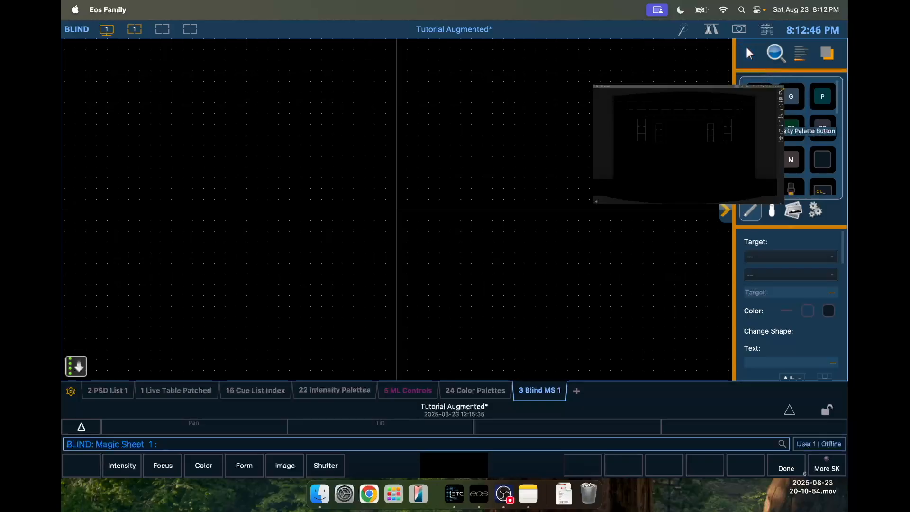
Examine the buttons, displays and shapes offered in the magic sheet editor's object library
{"action": "scroll", "coordinate": [806, 138], "scroll_direction": "down", "scroll_amount": 2}
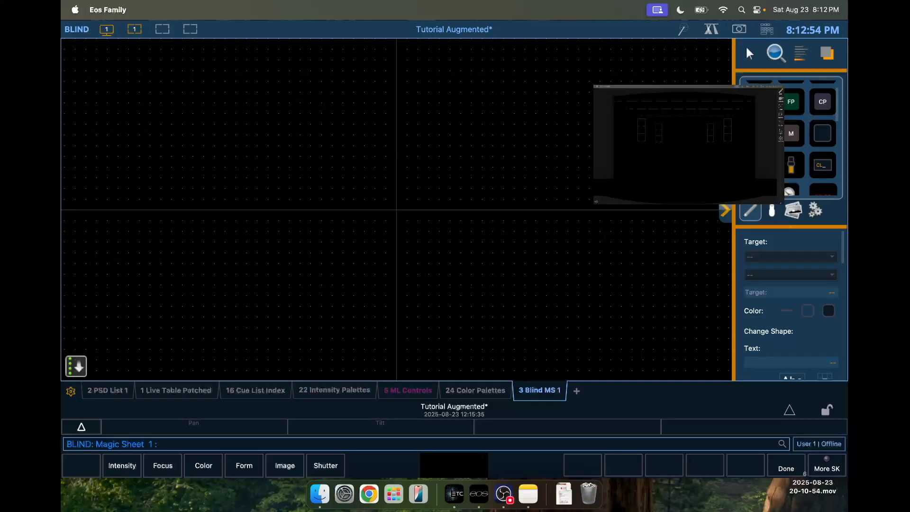
{"action": "scroll", "coordinate": [795, 103], "scroll_direction": "up", "scroll_amount": 2}
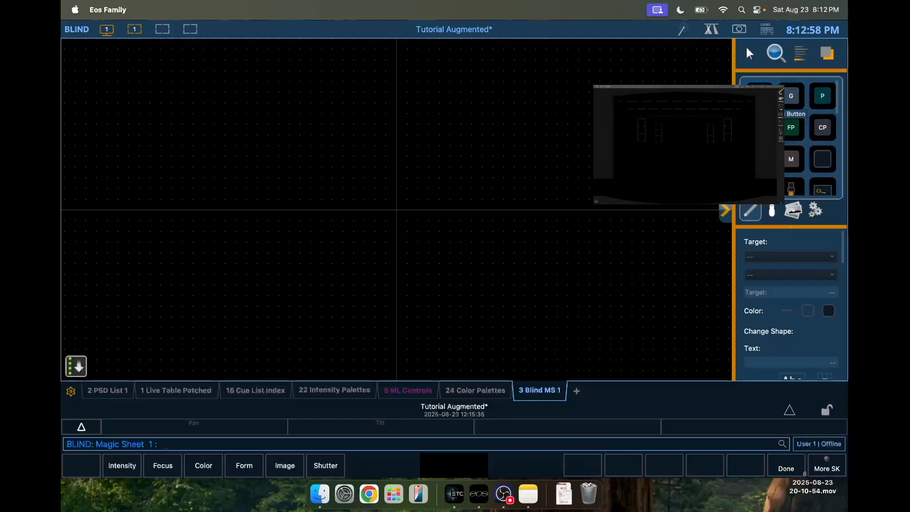
{"action": "scroll", "coordinate": [801, 119], "scroll_direction": "down", "scroll_amount": 5}
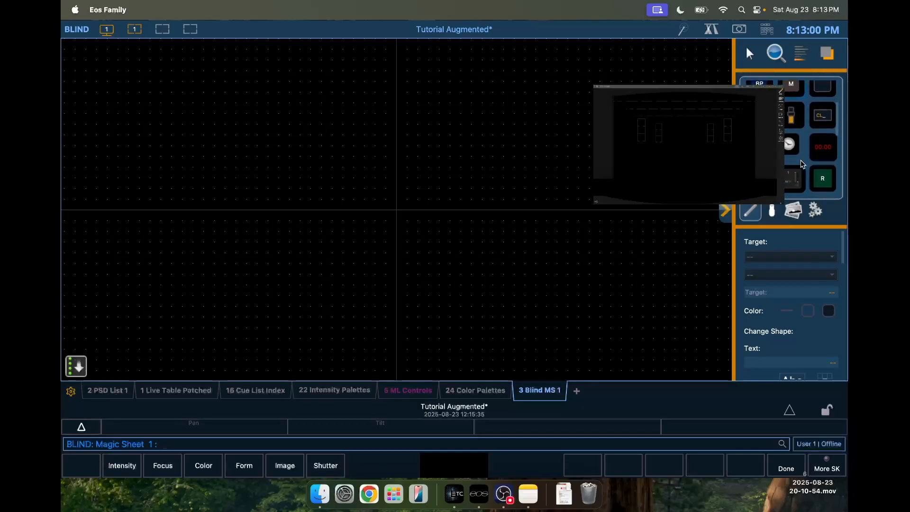
{"action": "scroll", "coordinate": [801, 118], "scroll_direction": "down", "scroll_amount": 3}
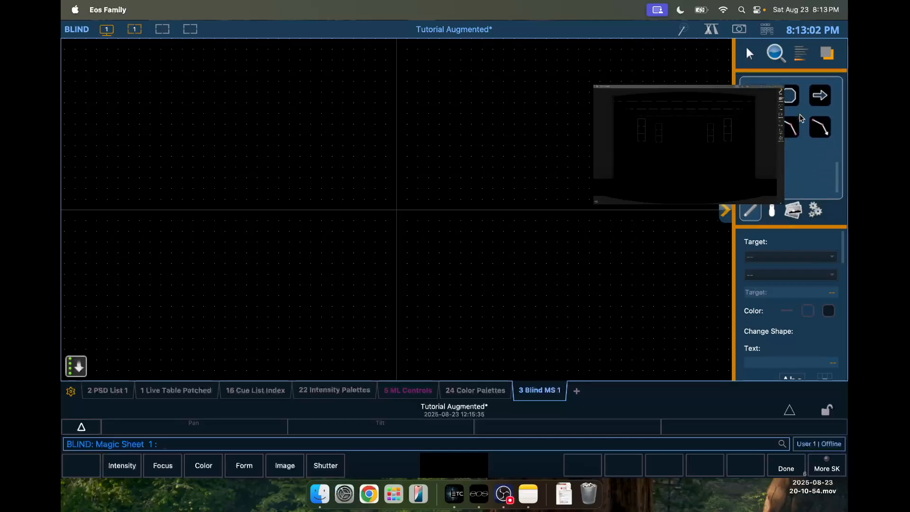
{"action": "scroll", "coordinate": [785, 143], "scroll_direction": "down", "scroll_amount": 6}
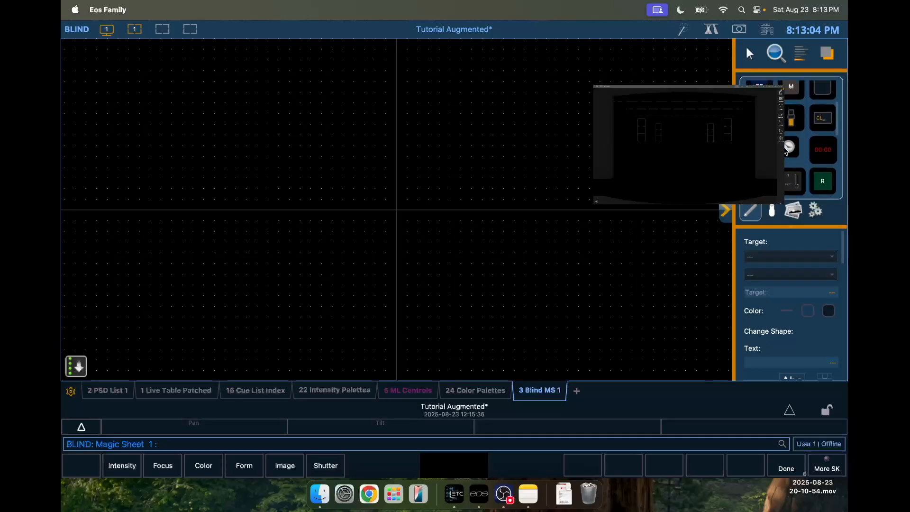
Place a long, narrow fixture symbol from the fixture library on the left half of the magic sheet
{"action": "scroll", "coordinate": [786, 168], "scroll_direction": "down", "scroll_amount": 6}
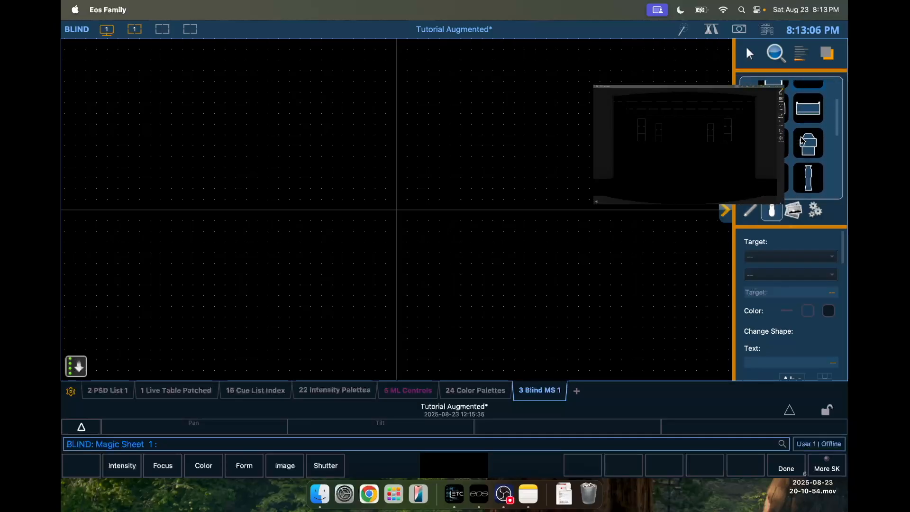
{"action": "scroll", "coordinate": [807, 147], "scroll_direction": "down", "scroll_amount": 6}
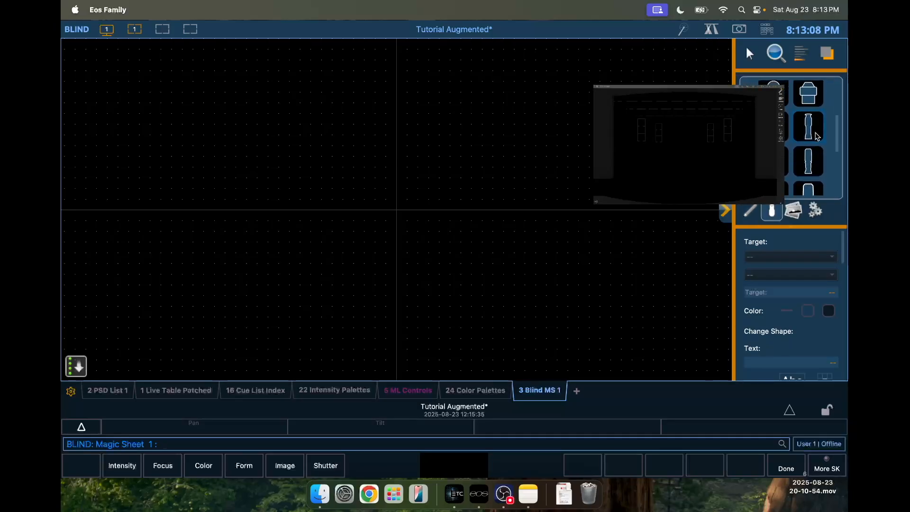
{"action": "left_click_drag", "start_coordinate": [812, 159], "coordinate": [221, 186]}
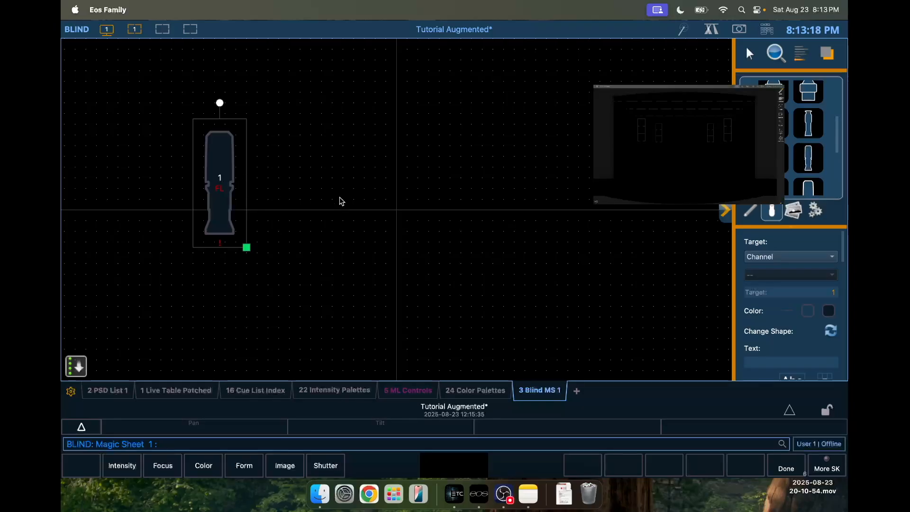
Duplicate the fixture symbol until the sheet holds three rows of four, targeting channels 1 to 12
{"action": "key", "text": "ctrl+d"}
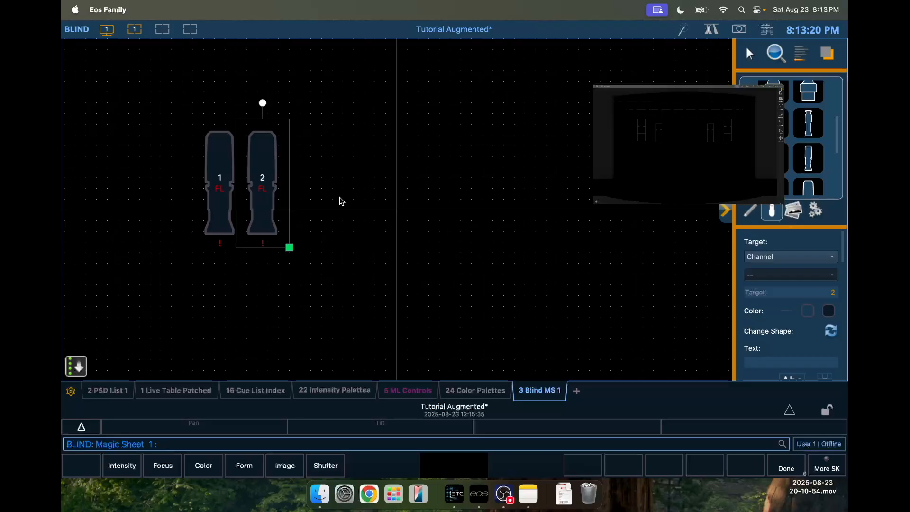
{"action": "left_click_drag", "start_coordinate": [334, 254], "coordinate": [173, 135]}
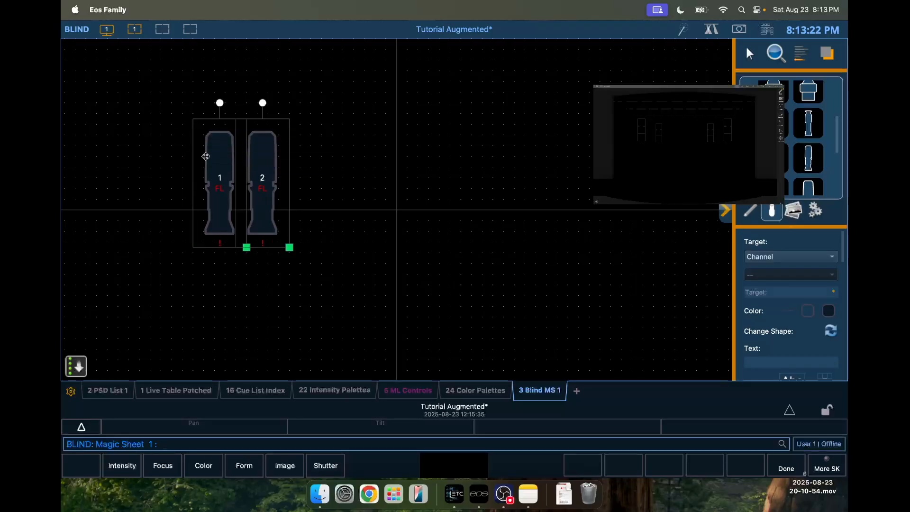
{"action": "key", "text": "ctrl+d"}
{"action": "left_click_drag", "start_coordinate": [404, 260], "coordinate": [213, 137]}
{"action": "key", "text": "ctrl+d"}
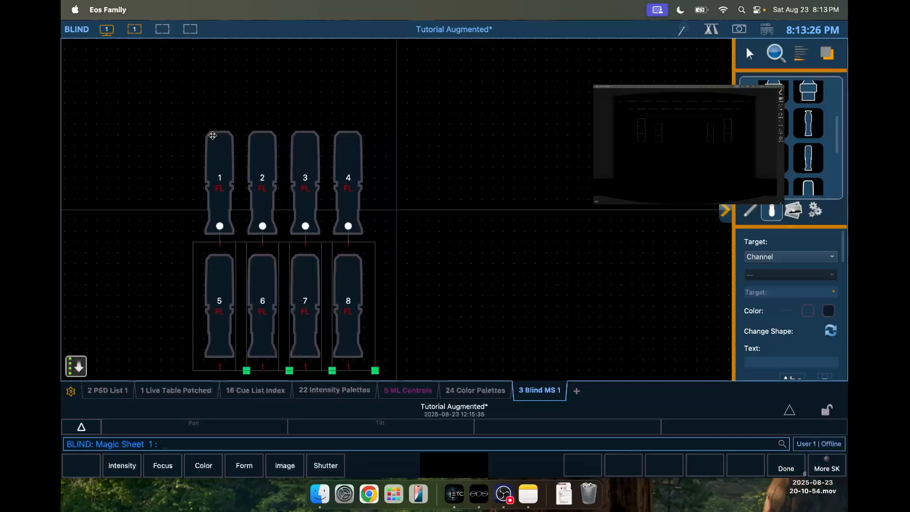
{"action": "left_click_drag", "start_coordinate": [459, 275], "coordinate": [532, 143]}
{"action": "scroll", "coordinate": [459, 232], "scroll_direction": "down", "scroll_amount": 1}
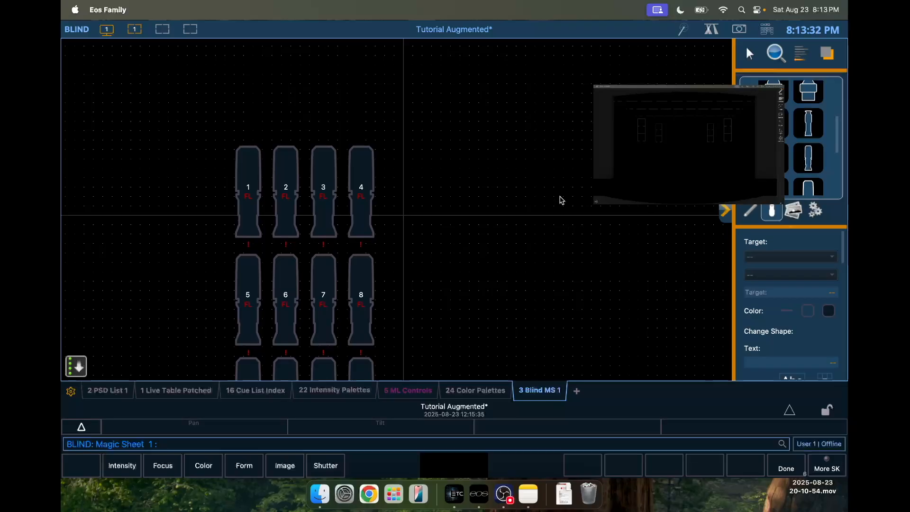
{"action": "left_click_drag", "start_coordinate": [510, 212], "coordinate": [553, 143]}
{"action": "scroll", "coordinate": [543, 212], "scroll_direction": "down", "scroll_amount": 2}
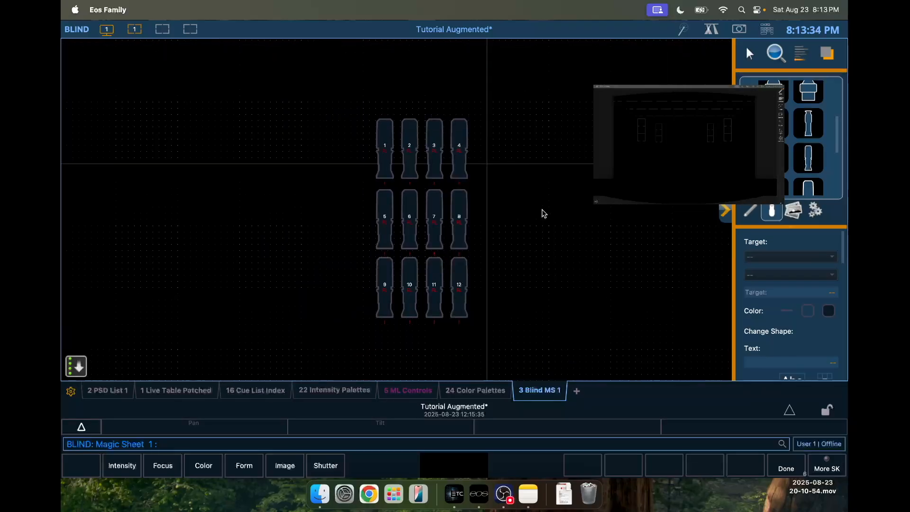
Rotate symbols 11 and 12 a quarter turn clockwise and move 12 out to the right of 11
{"action": "scroll", "coordinate": [544, 215], "scroll_direction": "up", "scroll_amount": 1}
{"action": "left_click_drag", "start_coordinate": [484, 345], "coordinate": [400, 289]}
{"action": "left_click_drag", "start_coordinate": [438, 250], "coordinate": [500, 314]}
{"action": "left_click_drag", "start_coordinate": [413, 346], "coordinate": [327, 302]}
{"action": "mouse_move", "coordinate": [344, 250]}
{"action": "left_mouse_down"}
{"action": "mouse_move", "coordinate": [313, 260]}
{"action": "mouse_move", "coordinate": [293, 287]}
{"action": "mouse_move", "coordinate": [345, 250]}
{"action": "left_mouse_up"}
{"action": "left_click", "coordinate": [305, 259]}
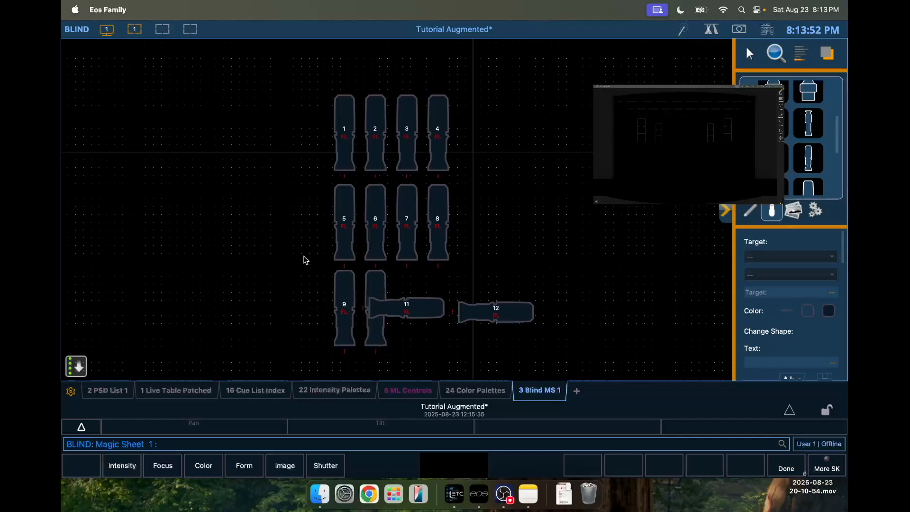
Rotate symbols 9 and 10 a quarter turn counterclockwise and spread them out to the left of 11
{"action": "left_click", "coordinate": [336, 280]}
{"action": "left_click", "coordinate": [373, 285], "text": "shift"}
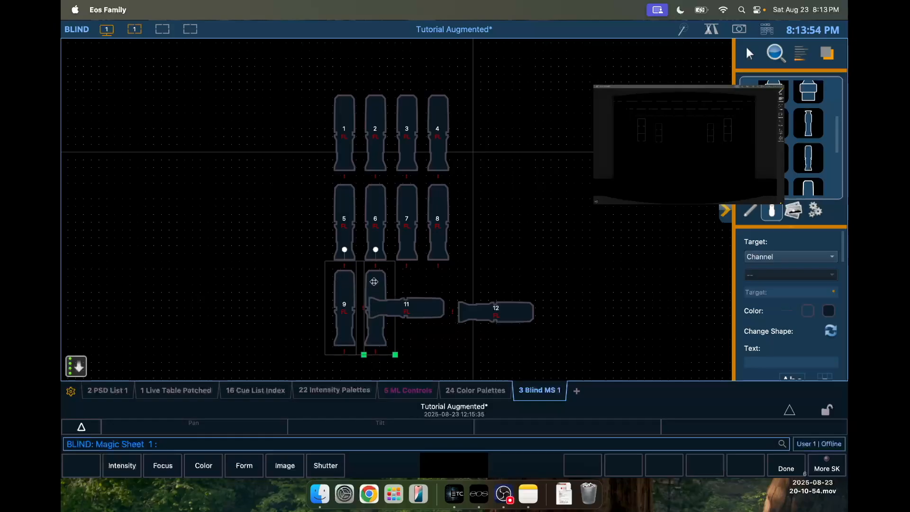
{"action": "left_click_drag", "start_coordinate": [375, 252], "coordinate": [195, 307]}
{"action": "left_click", "coordinate": [259, 305]}
{"action": "left_click", "coordinate": [346, 346]}
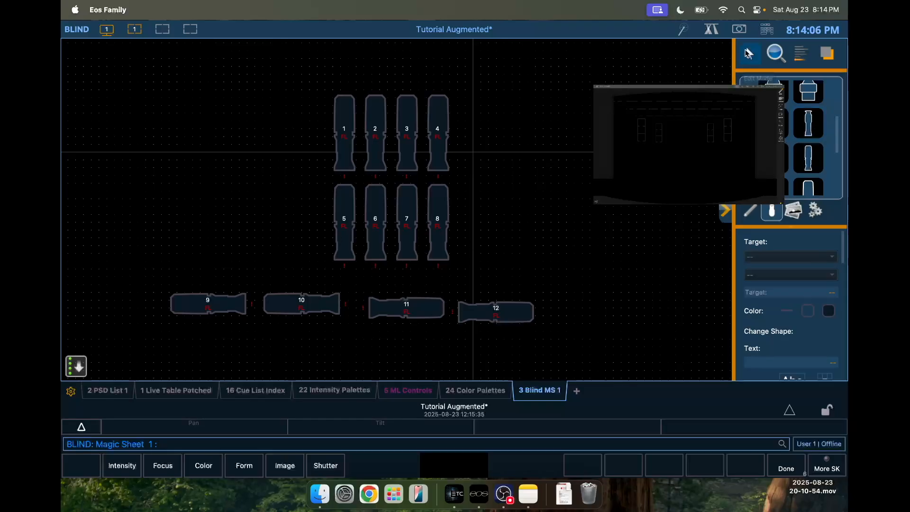
Turn on the editor's numbering mode with channel as the target type, starting at channel 1
{"action": "left_click", "coordinate": [750, 53]}
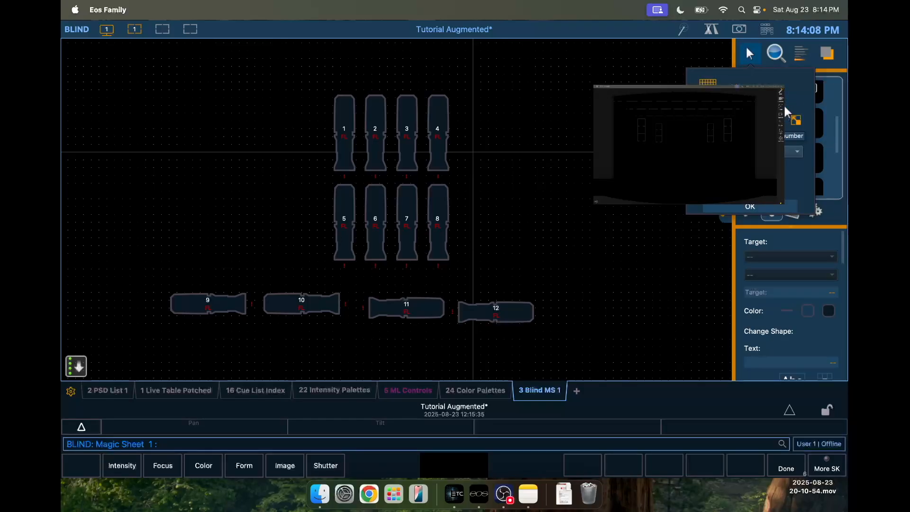
{"action": "left_click", "coordinate": [785, 108]}
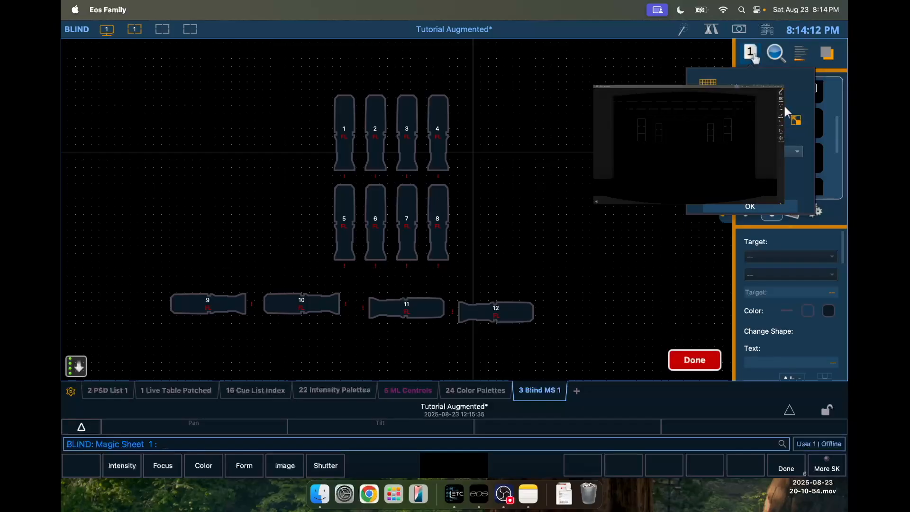
{"action": "left_click", "coordinate": [794, 152]}
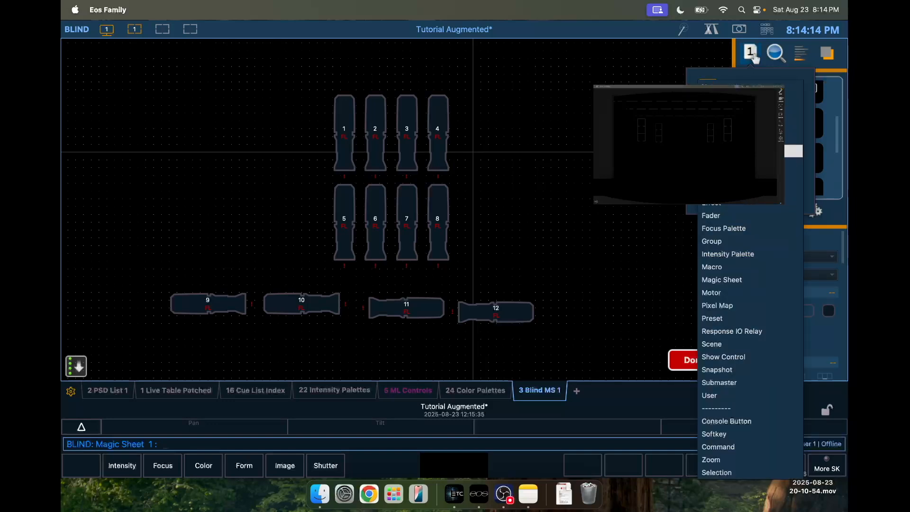
{"action": "left_click", "coordinate": [788, 109]}
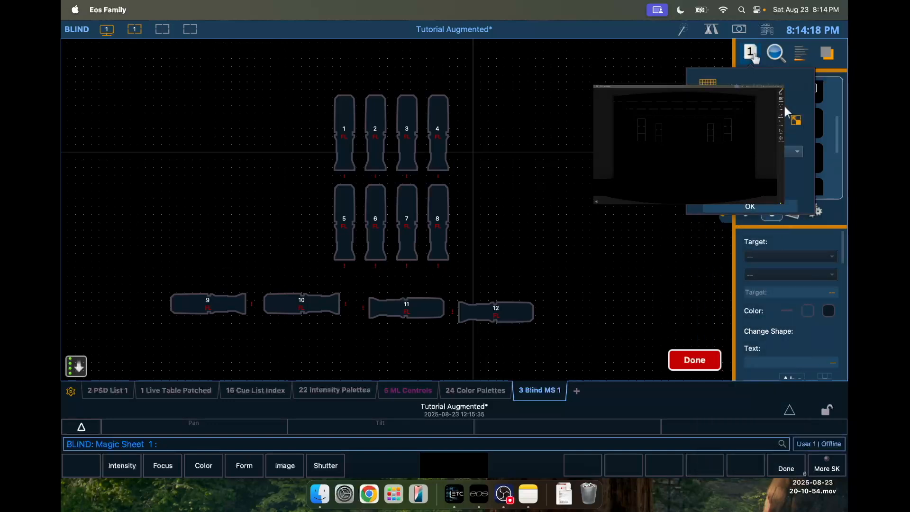
{"action": "left_click", "coordinate": [754, 207]}
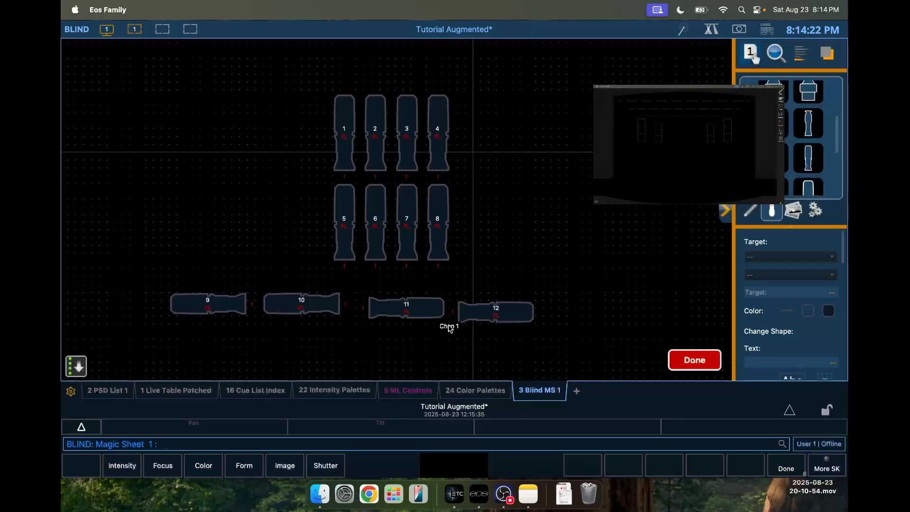
Renumber the symbols from right to left: channels 1–4 in the lowest row, 5–8 in the middle and 9–12 in the top row
{"action": "left_click", "coordinate": [483, 314]}
{"action": "left_click", "coordinate": [418, 314]}
{"action": "left_click", "coordinate": [315, 305]}
{"action": "left_click", "coordinate": [238, 304]}
{"action": "left_click", "coordinate": [436, 232]}
{"action": "left_click", "coordinate": [409, 231]}
{"action": "left_click", "coordinate": [375, 232]}
{"action": "left_click", "coordinate": [343, 230]}
{"action": "left_click", "coordinate": [439, 156]}
{"action": "left_click", "coordinate": [399, 152]}
{"action": "left_click", "coordinate": [375, 142]}
{"action": "left_click", "coordinate": [348, 139]}
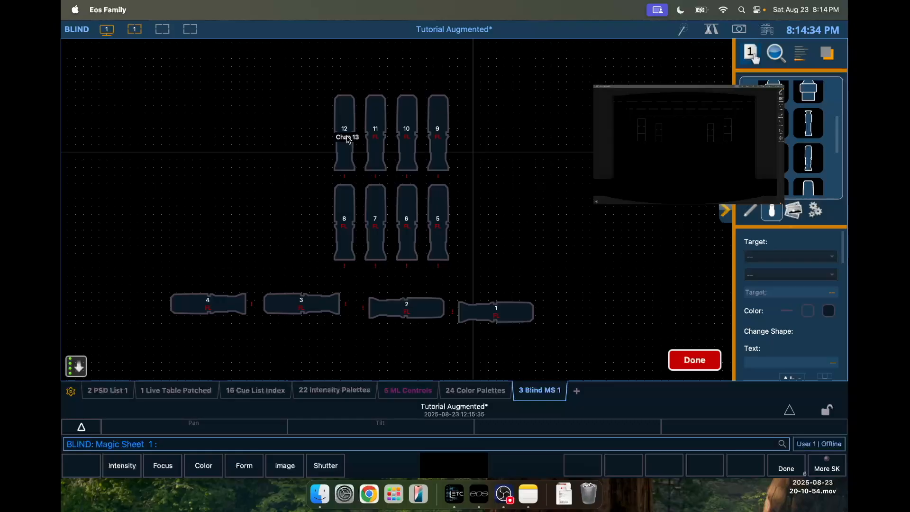
{"action": "left_click", "coordinate": [695, 360]}
Leave the magic sheet editor and select channels 1 thru 2 on the live magic sheet
{"action": "left_click_drag", "start_coordinate": [572, 343], "coordinate": [571, 273]}
{"action": "left_click", "coordinate": [726, 212]}
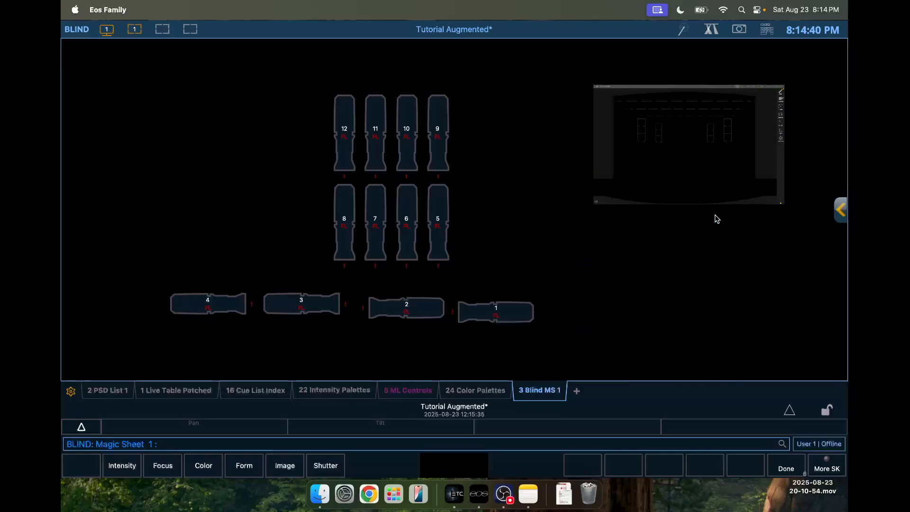
{"action": "left_click_drag", "start_coordinate": [579, 331], "coordinate": [393, 299]}
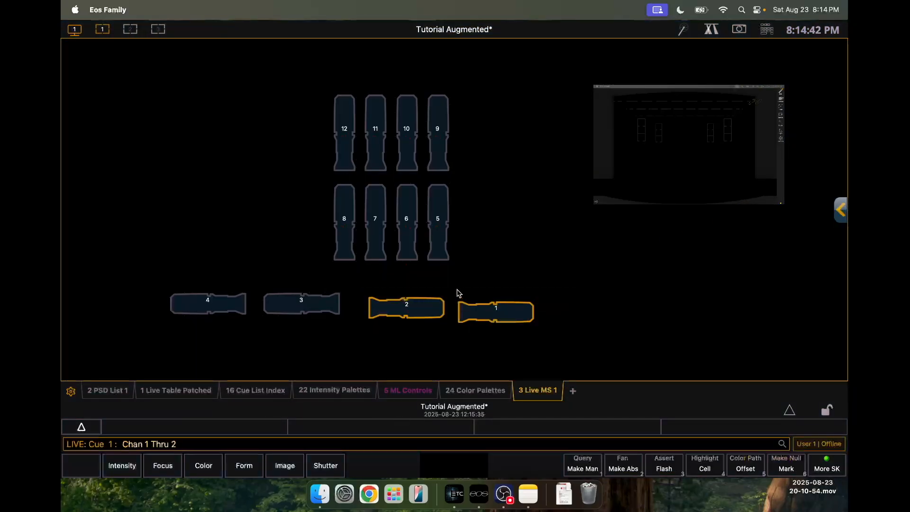
Bring channels 1 thru 2 to full and sneak them back out
{"action": "key", "text": "a"}
{"action": "key", "text": "f"}
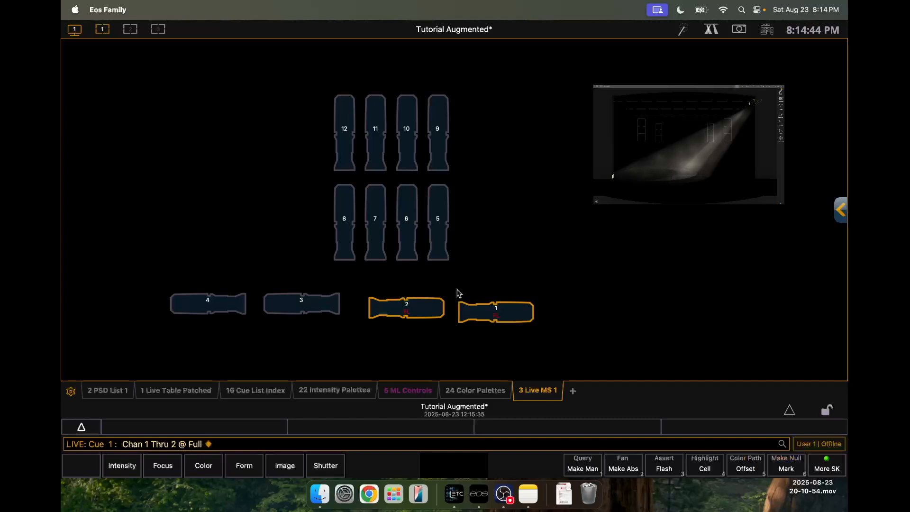
{"action": "key", "text": "alt+s"}
Select channels 3 thru 4 on the magic sheet, bring them to full and sneak them back out
{"action": "left_click_drag", "start_coordinate": [145, 274], "coordinate": [354, 326]}
{"action": "key", "text": "a"}
{"action": "key", "text": "f"}
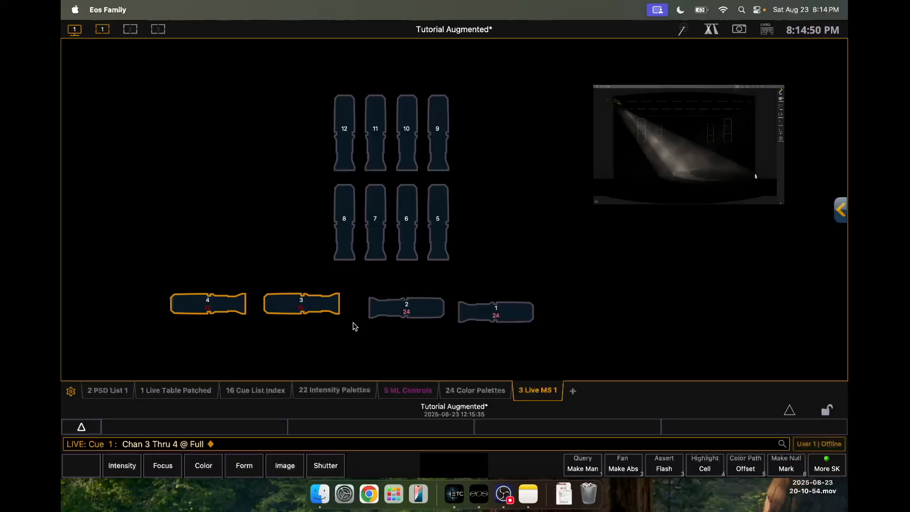
{"action": "key", "text": "alt+s"}
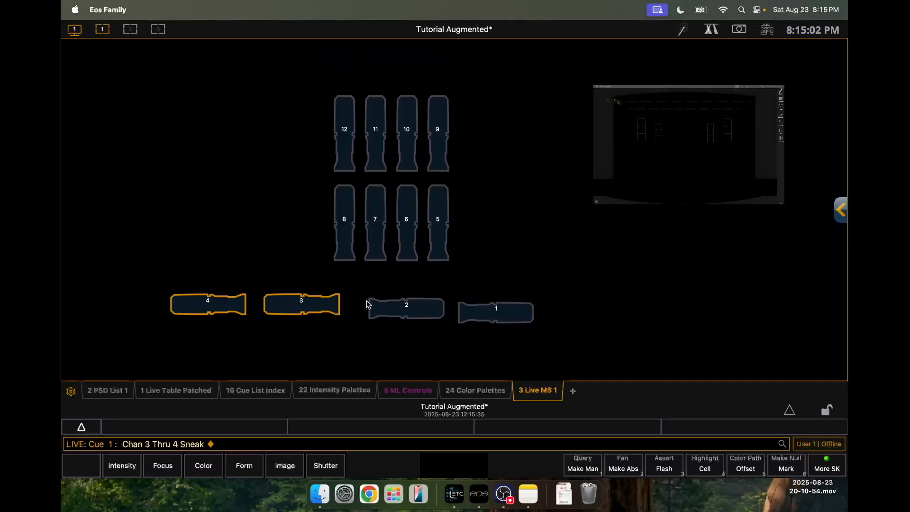
Close the live magic sheet display and clear the command line
{"action": "scroll", "coordinate": [332, 308], "scroll_direction": "left", "scroll_amount": 2}
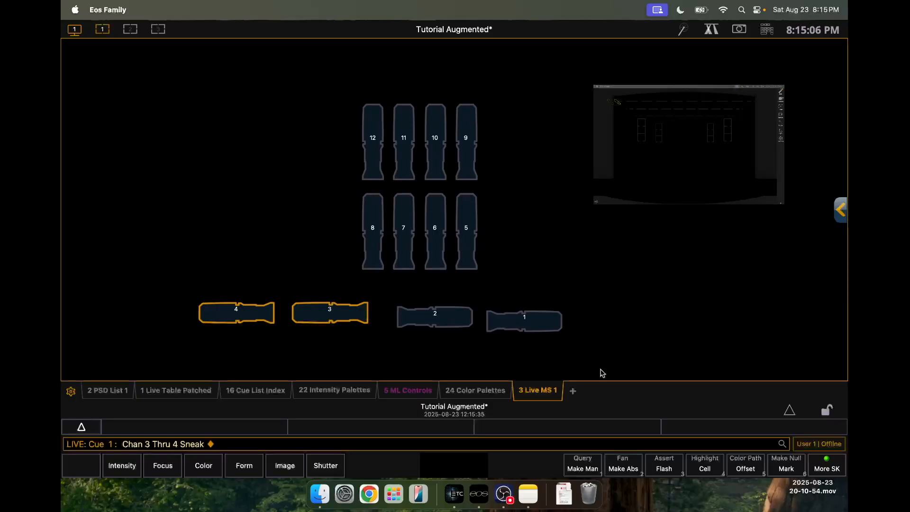
{"action": "left_click", "coordinate": [536, 395]}
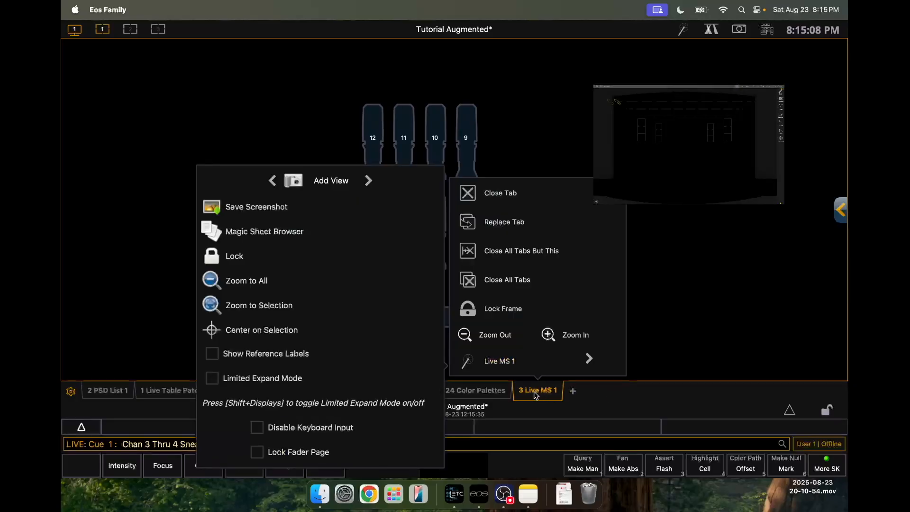
{"action": "left_click", "coordinate": [491, 194]}
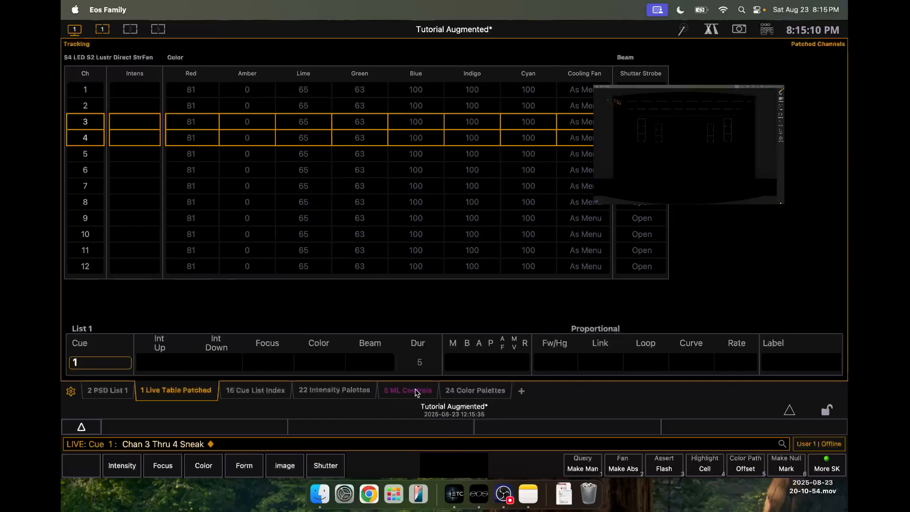
{"action": "key", "text": "BackSpace"}
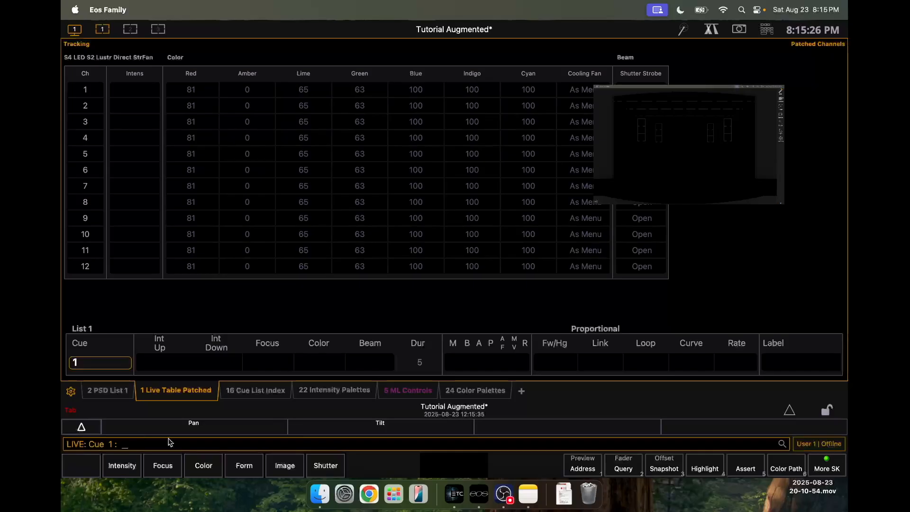
Display the playback status list and the patched channel table, open the Focus Palettes list, and return to live
{"action": "key", "text": "2"}
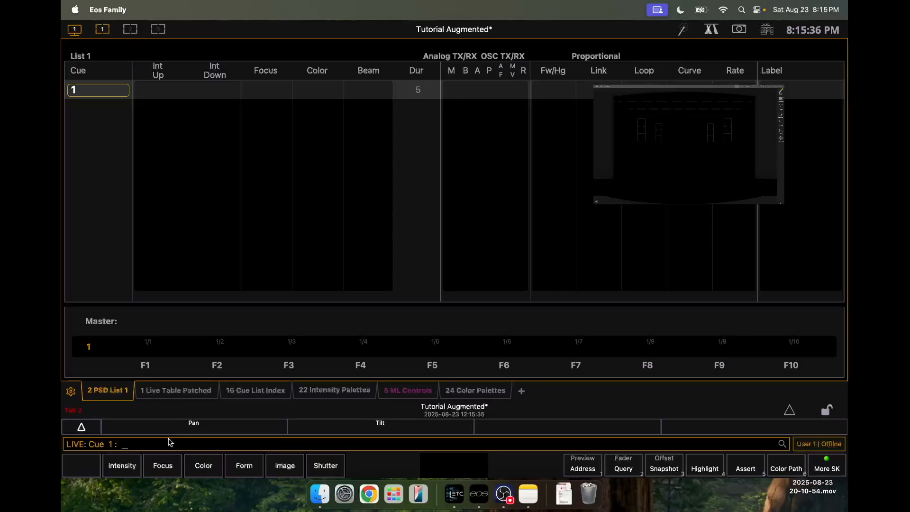
{"action": "key", "text": "Tab"}
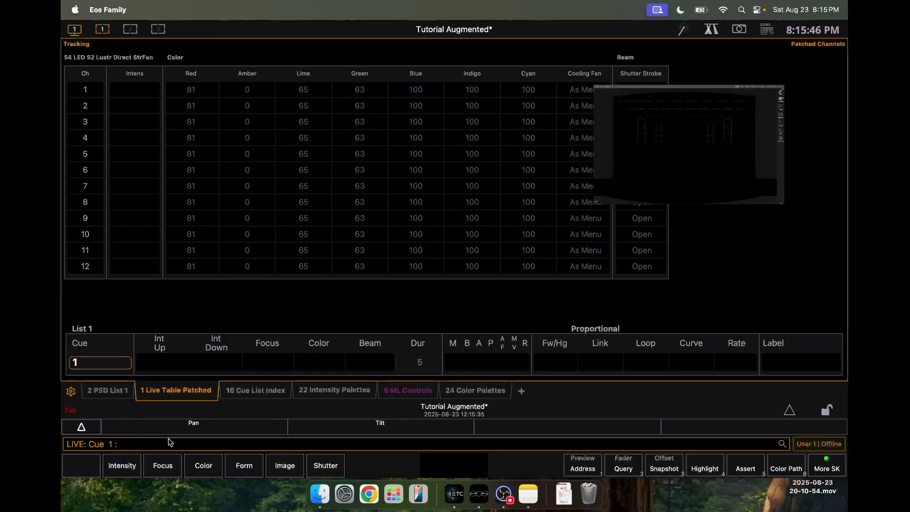
{"action": "key", "text": "alt+f"}
{"action": "key", "text": "alt+f"}
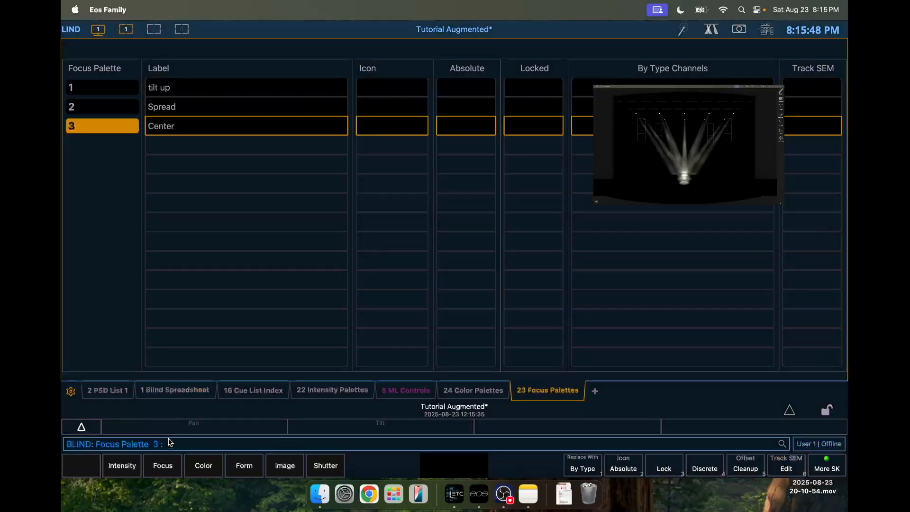
{"action": "key", "text": "l"}
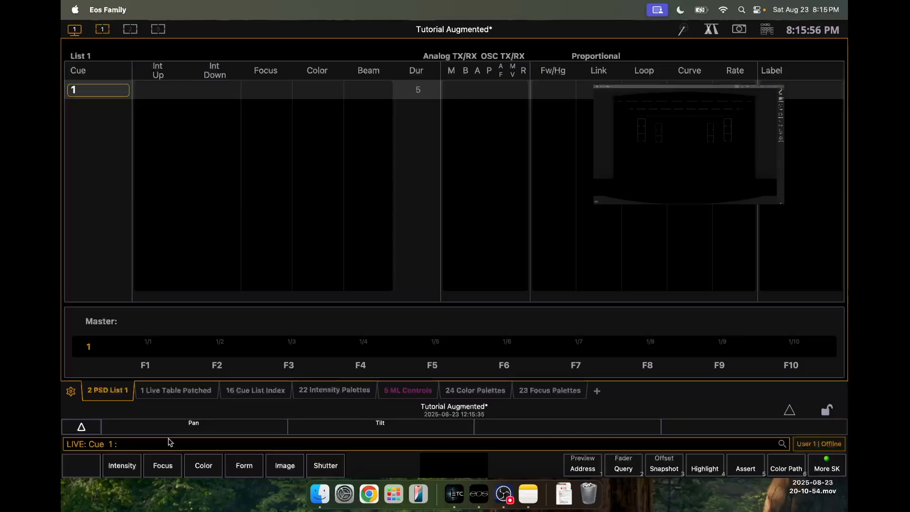
{"action": "key", "text": "Delete"}
{"action": "key", "text": "q"}
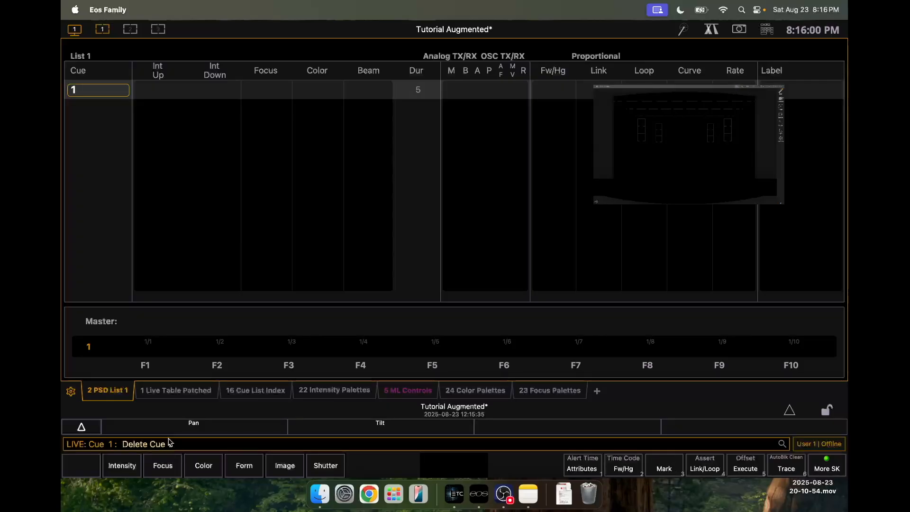
{"action": "key", "text": "Return"}
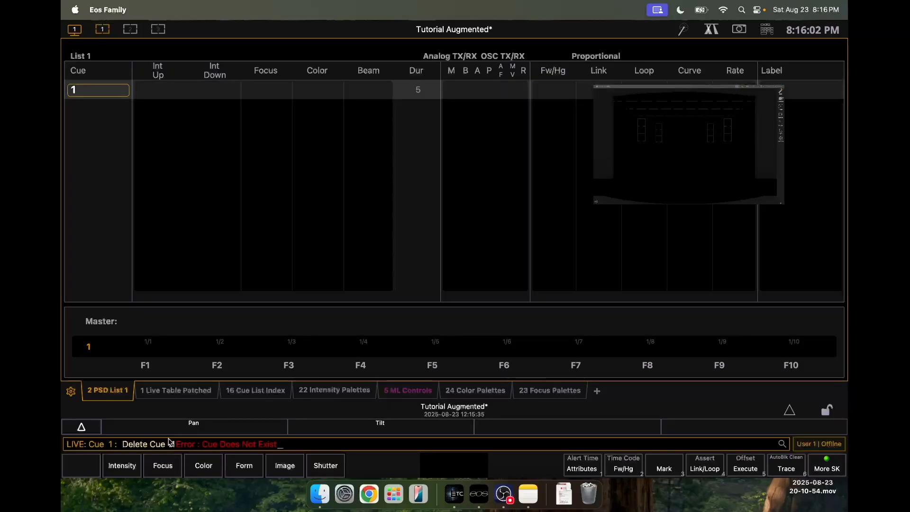
{"action": "key", "text": "BackSpace"}
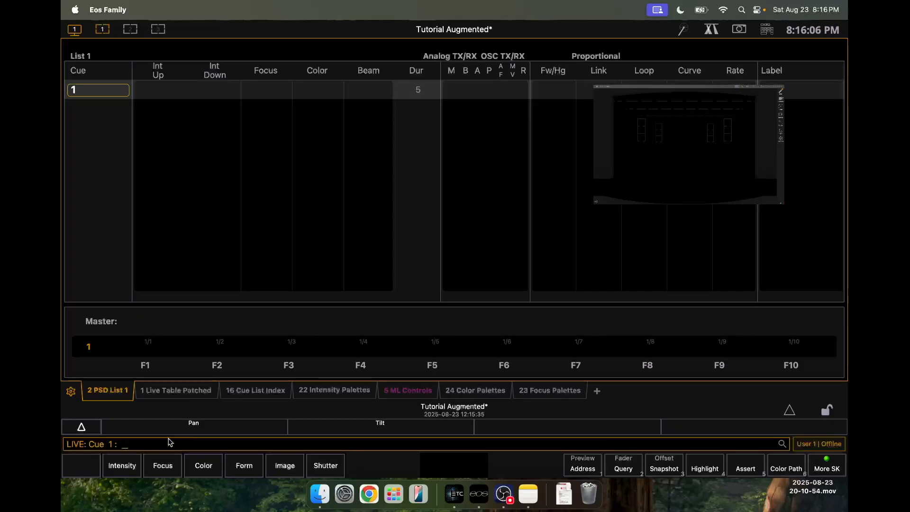
Delete cue 1 from cue list 1 and confirm the deletion
{"action": "key", "text": "Delete"}
{"action": "key", "text": "q"}
{"action": "key", "text": "Return"}
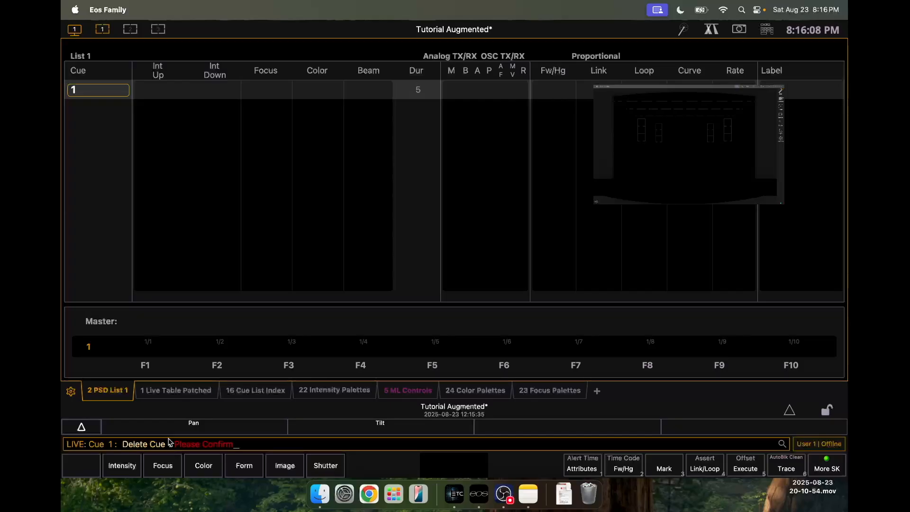
{"action": "key", "text": "Return"}
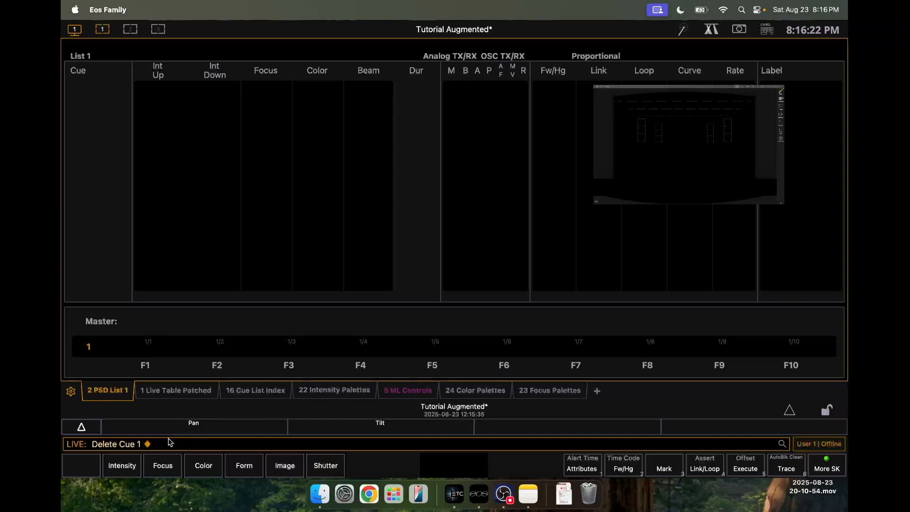
Bring group 7 to full in deep blue and widen its beam zoom to about 42
{"action": "key", "text": "g"}
{"action": "key", "text": "7"}
{"action": "key", "text": "a"}
{"action": "key", "text": "f"}
{"action": "key", "text": "Return"}
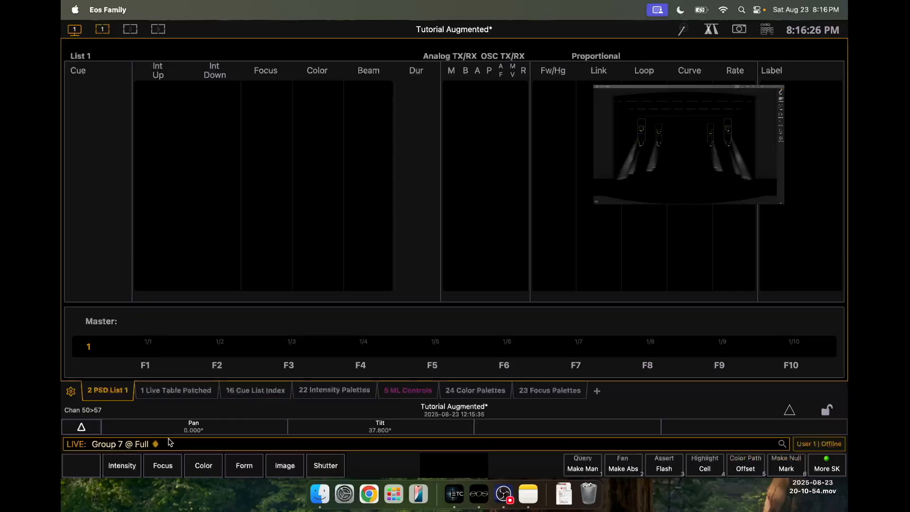
{"action": "key", "text": "alt+b"}
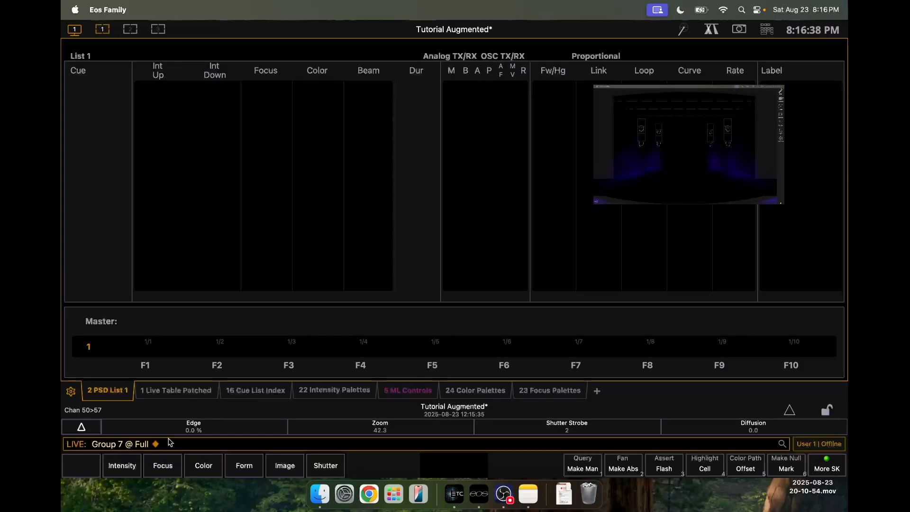
Step through channels 50 to 57 of group 7, panning each toward centre stage, and widen the group's zoom to 50
{"action": "key", "text": "Page_Down"}
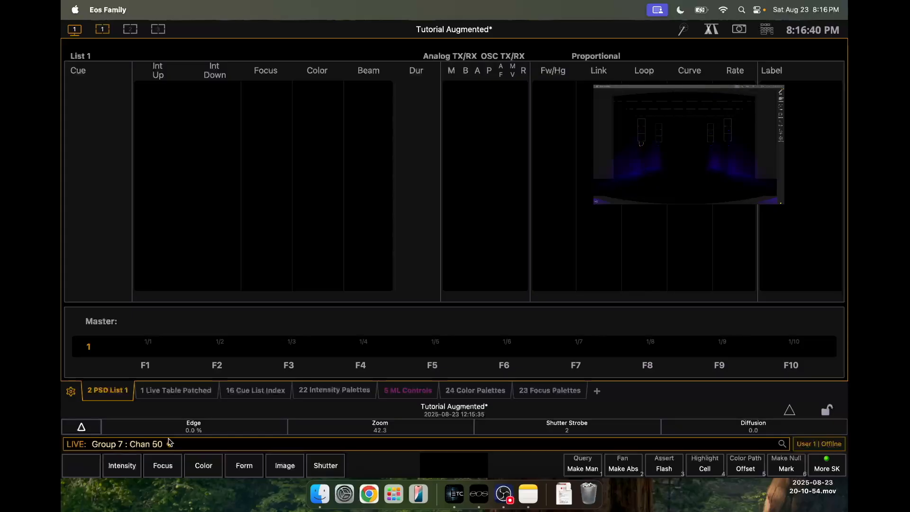
{"action": "key", "text": "alt+f"}
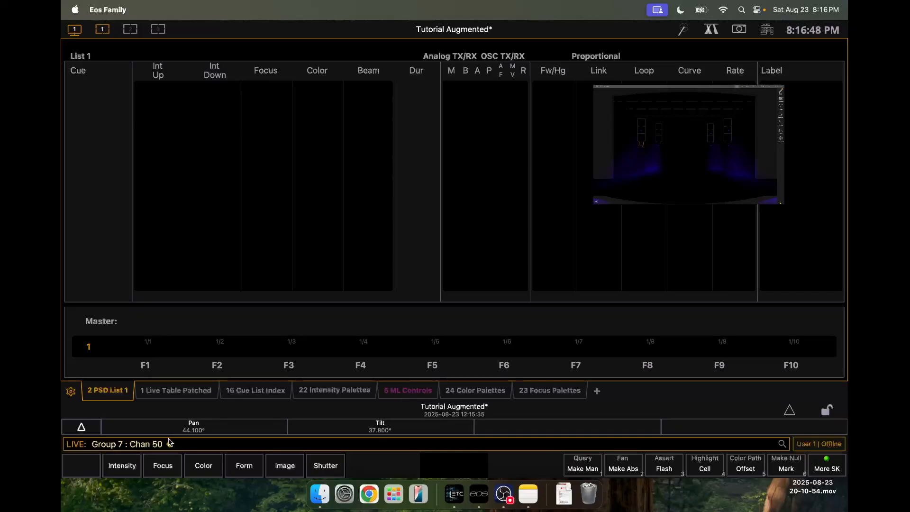
{"action": "key", "text": "Page_Down"}
{"action": "key", "text": "Page_Down"}
{"action": "key", "text": "Page_Down"}
{"action": "key", "text": "Page_Down"}
{"action": "key", "text": "Page_Down"}
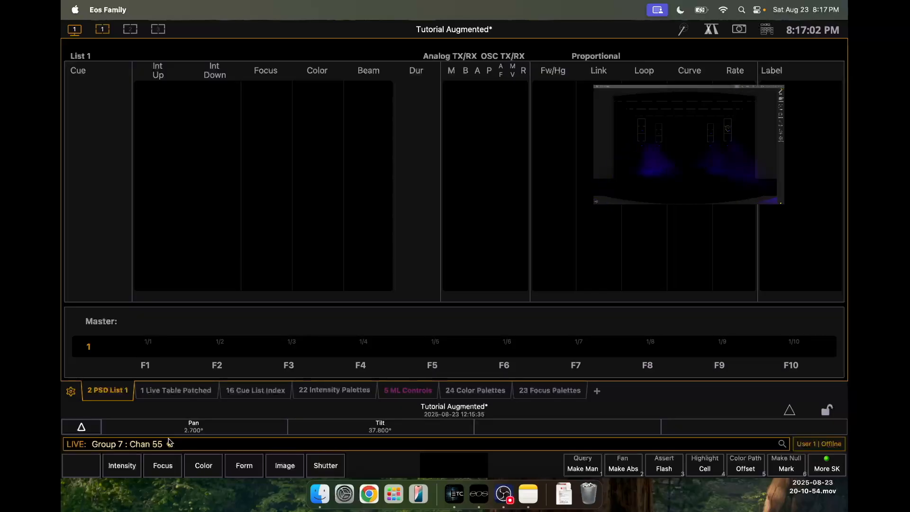
{"action": "key", "text": "Page_Down"}
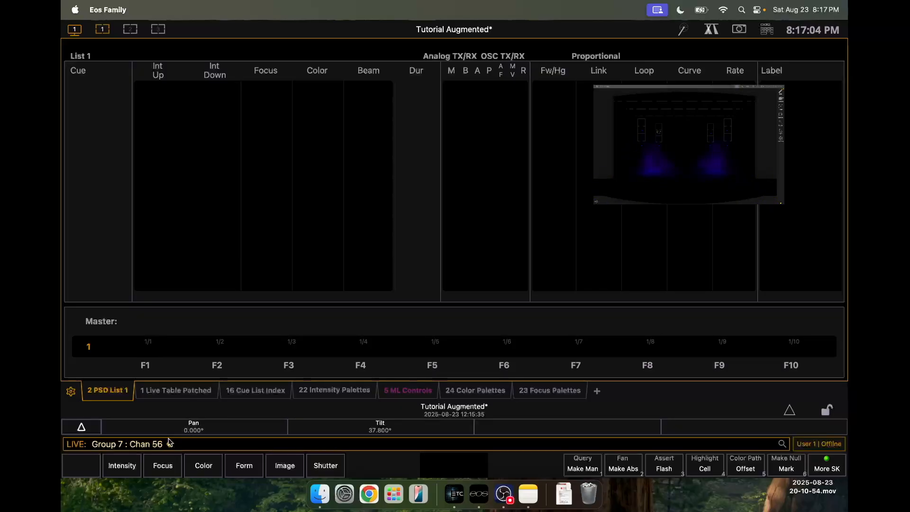
{"action": "key", "text": "Page_Down"}
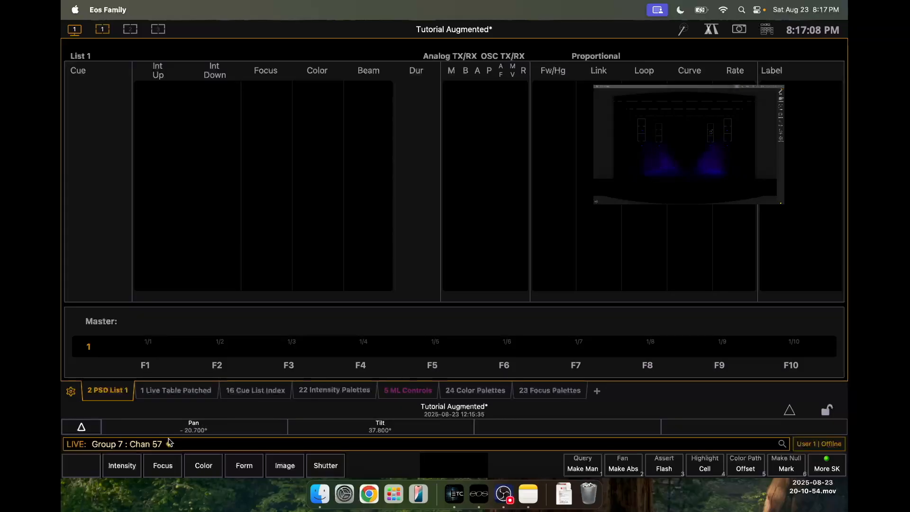
{"action": "key", "text": "Page_Down"}
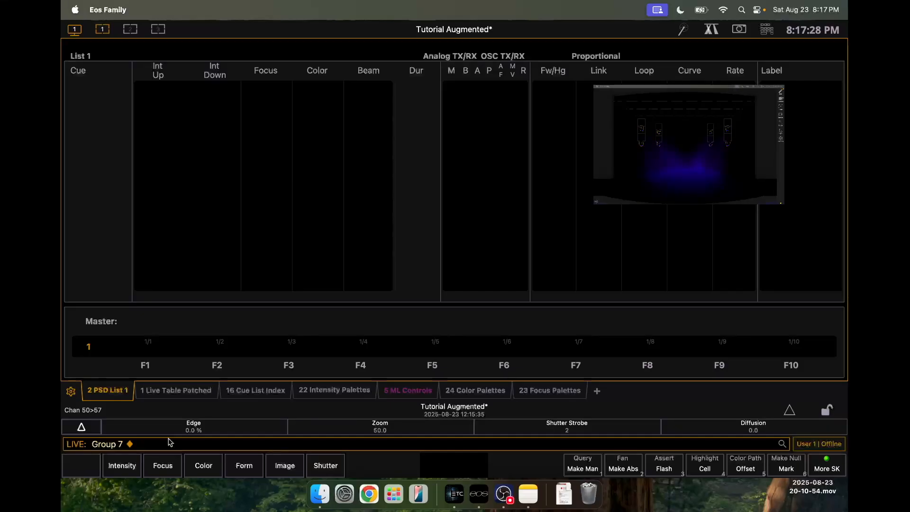
Select group 1, raise its intensity to about 34% and colour it red
{"action": "type", "text": "g1"}
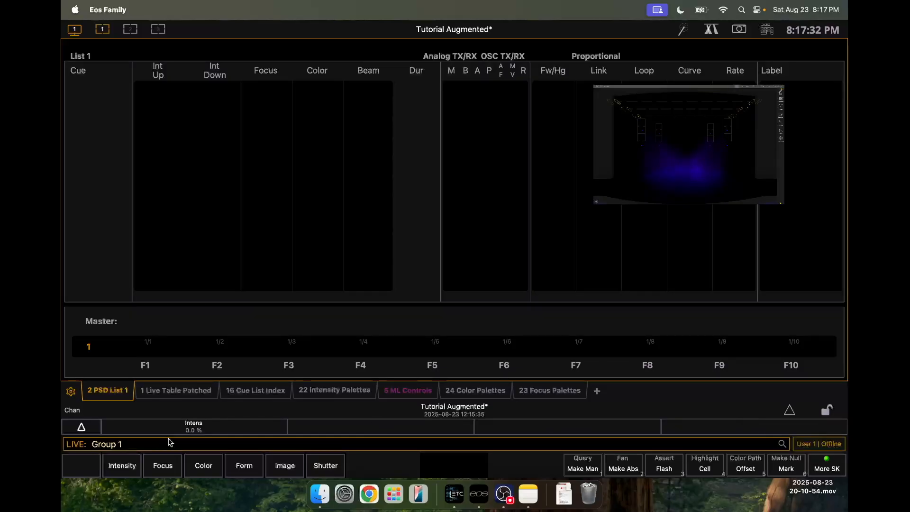
{"action": "key", "text": "Return"}
{"action": "scroll", "coordinate": [169, 442], "scroll_direction": "up", "scroll_amount": 5}
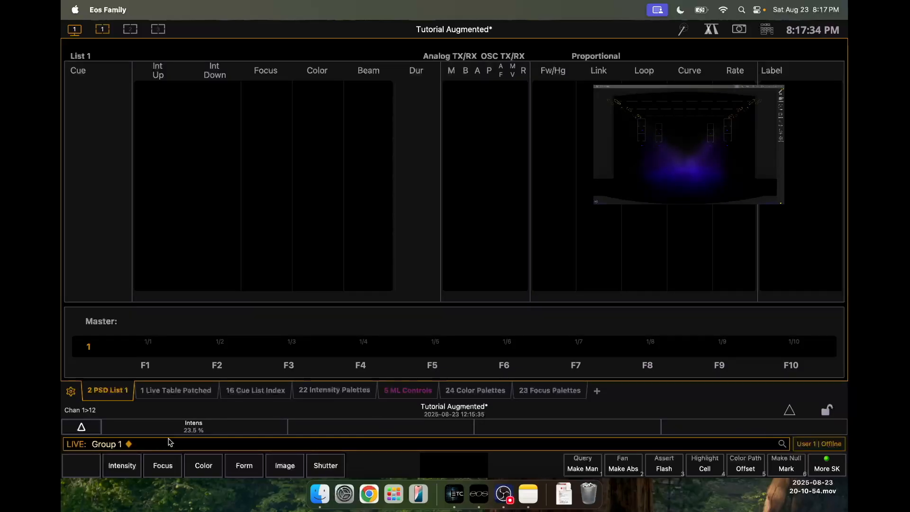
{"action": "scroll", "coordinate": [169, 442], "scroll_direction": "up", "scroll_amount": 2}
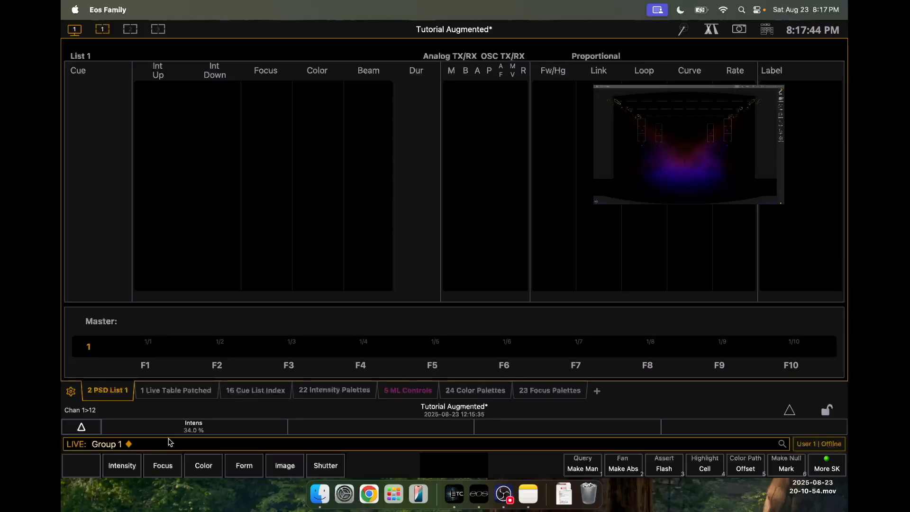
Record the look as cue 1 with the label "walk in" and clear the command line
{"action": "key", "text": "r"}
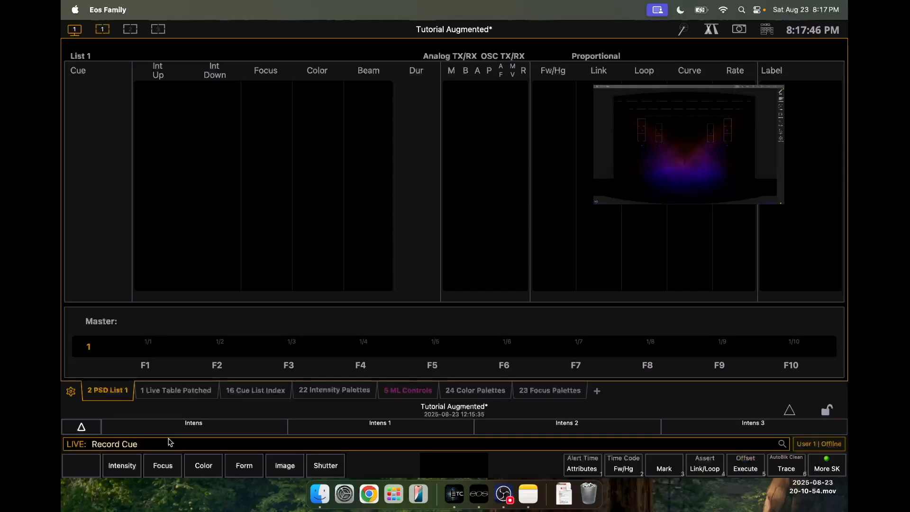
{"action": "type", "text": "1"}
{"action": "type", "text": "lwaslk"}
{"action": "key", "text": "BackSpace"}
{"action": "key", "text": "BackSpace"}
{"action": "key", "text": "BackSpace"}
{"action": "type", "text": "lk in"}
{"action": "key", "text": "Return"}
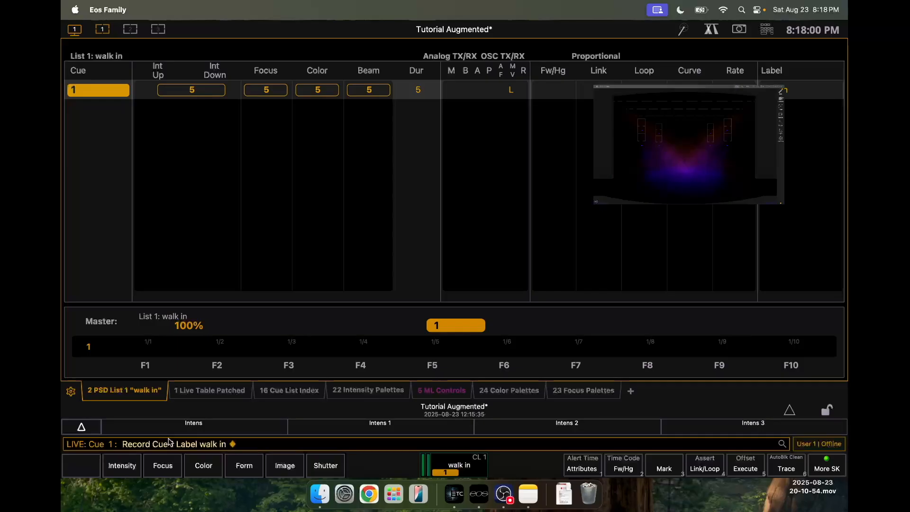
{"action": "key", "text": "BackSpace"}
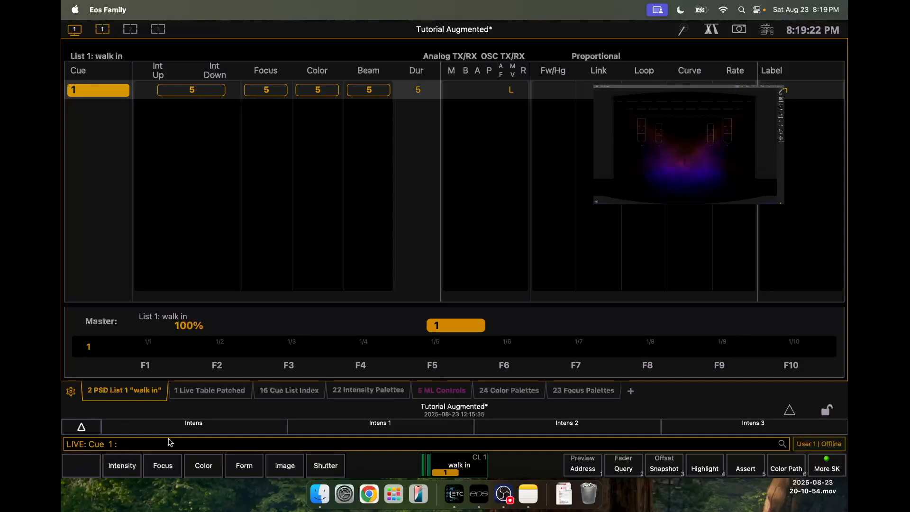
Fade the stage out with Go To Cue Out and clear the command line
{"action": "key", "text": "ctrl+n"}
{"action": "key", "text": "ctrl+shift+g"}
{"action": "key", "text": "o"}
{"action": "key", "text": "Return"}
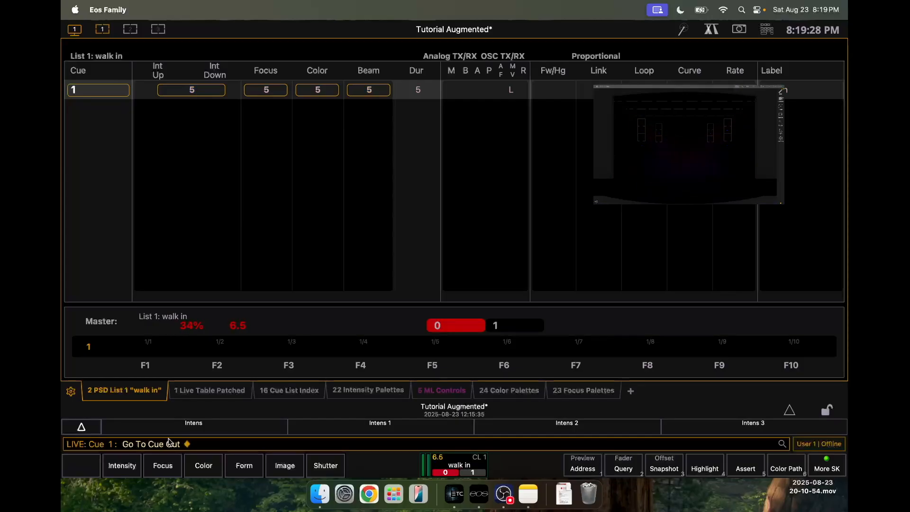
{"action": "type", "text": "q21"}
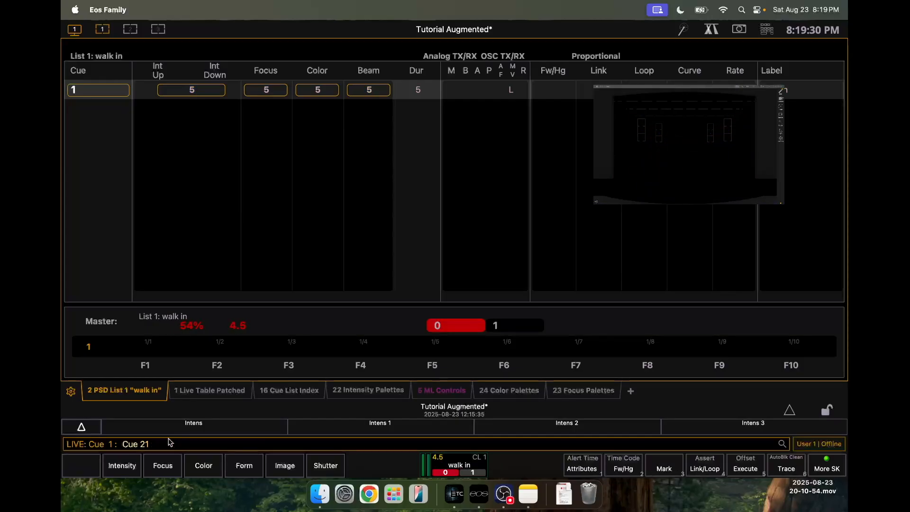
{"action": "key", "text": "Escape"}
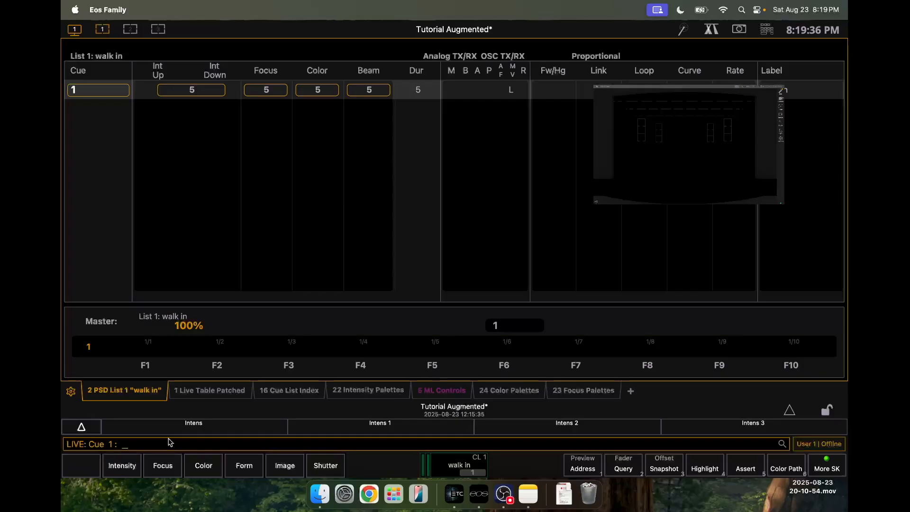
Bring group 1 to full
{"action": "key", "text": "g"}
{"action": "key", "text": "1"}
{"action": "key", "text": "a"}
{"action": "key", "text": "f"}
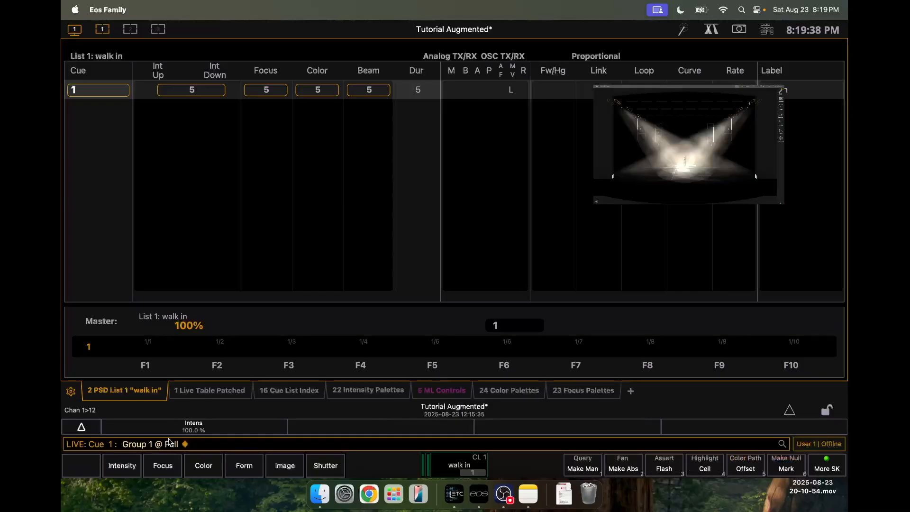
Record the current look as cue 1 in cue list 2
{"action": "key", "text": "r"}
{"action": "key", "text": "q"}
{"action": "key", "text": "2"}
{"action": "key", "text": "slash"}
{"action": "key", "text": "1"}
{"action": "key", "text": "Return"}
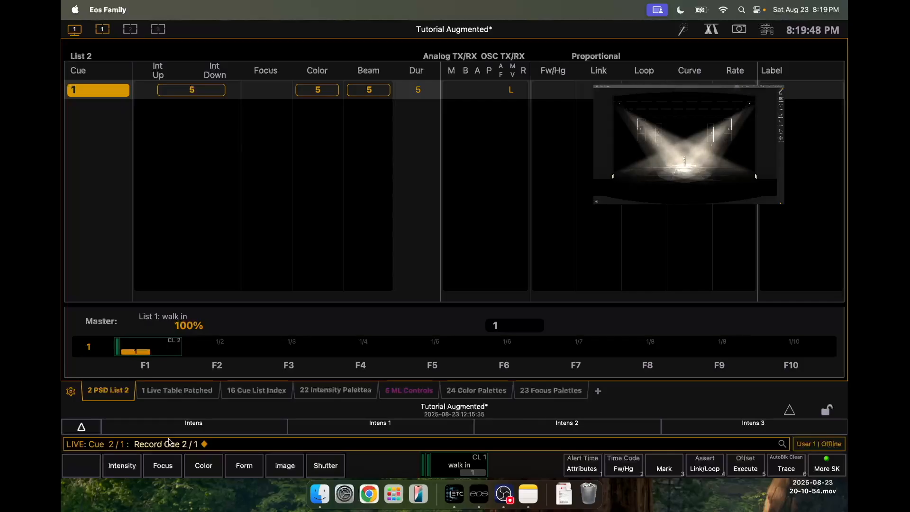
Clear the group 1 selection, select channels 1 thru 4, and color them green
{"action": "type", "text": "g1"}
{"action": "key", "text": "Return"}
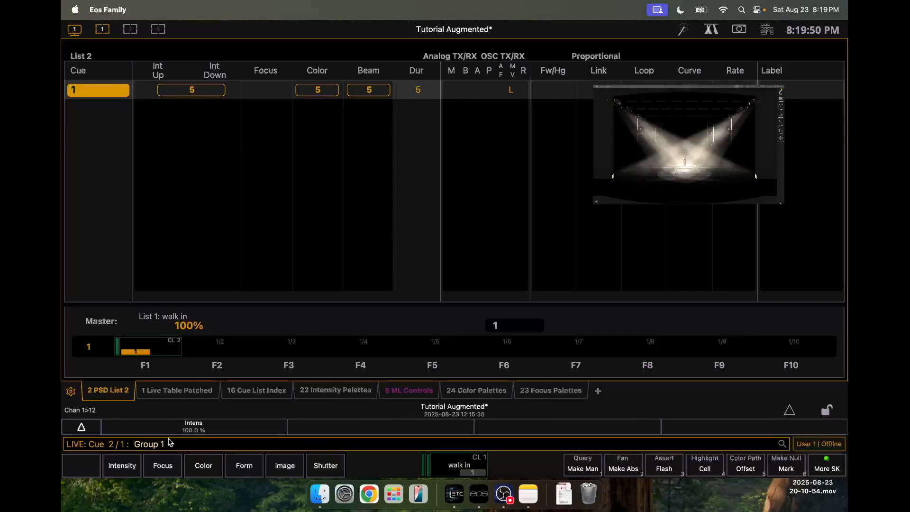
{"action": "key", "text": "BackSpace"}
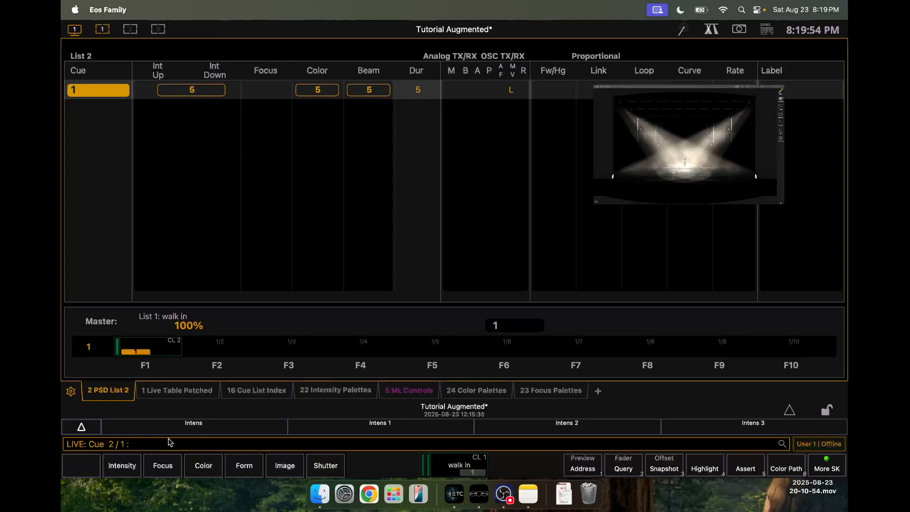
{"action": "key", "text": "1"}
{"action": "key", "text": "t"}
{"action": "key", "text": "4"}
{"action": "key", "text": "Return"}
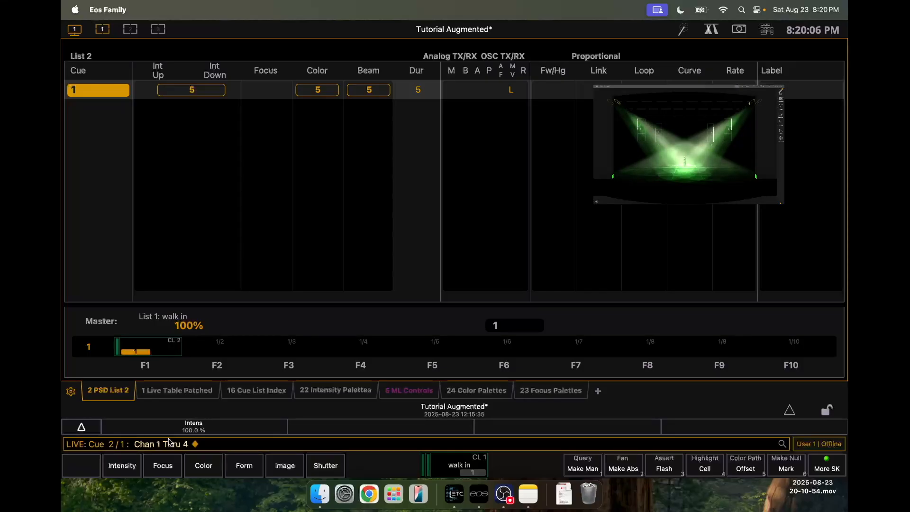
Color channels 5 thru 12 red and update cue 2/1 with the new colors
{"action": "key", "text": "5"}
{"action": "key", "text": "t"}
{"action": "key", "text": "1"}
{"action": "key", "text": "2"}
{"action": "key", "text": "Return"}
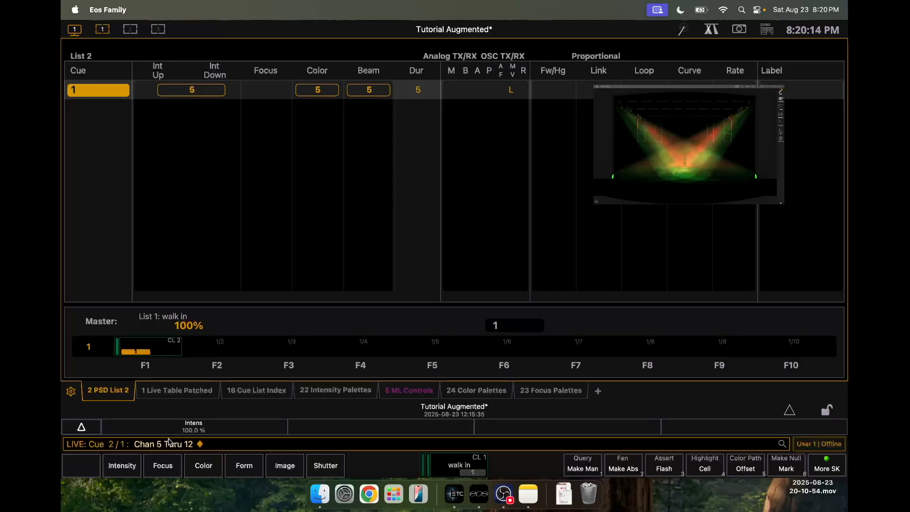
{"action": "key", "text": "u"}
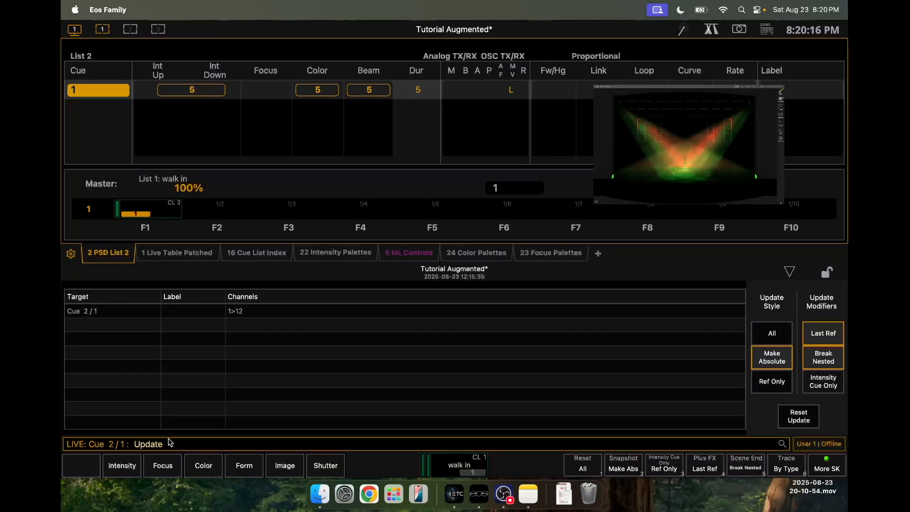
{"action": "key", "text": "Escape"}
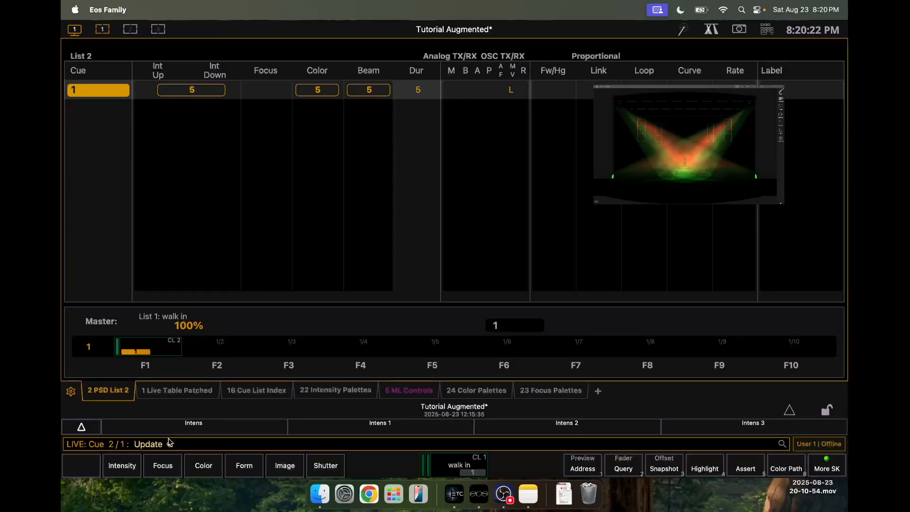
Dim all active channels to about 52% and record the look as cue 2/2
{"action": "type", "text": "5t12"}
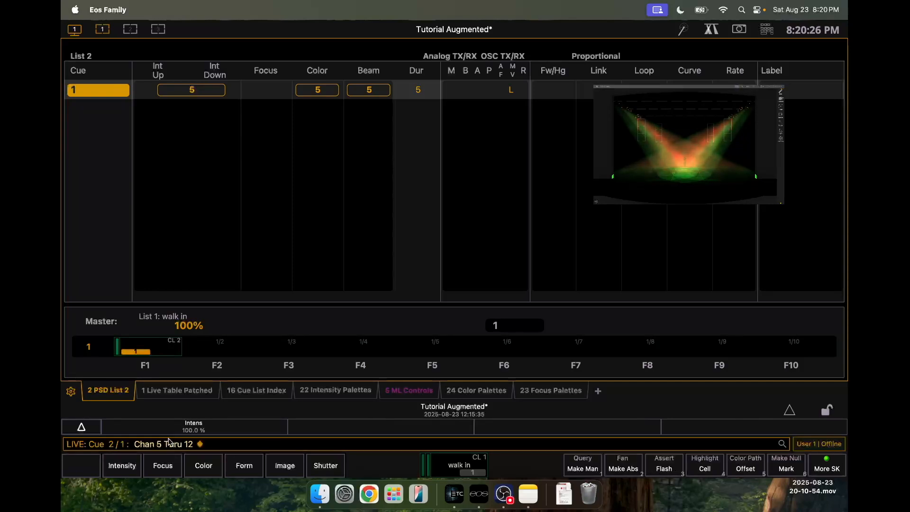
{"action": "key", "text": "BackSpace"}
{"action": "key", "text": "alt+a"}
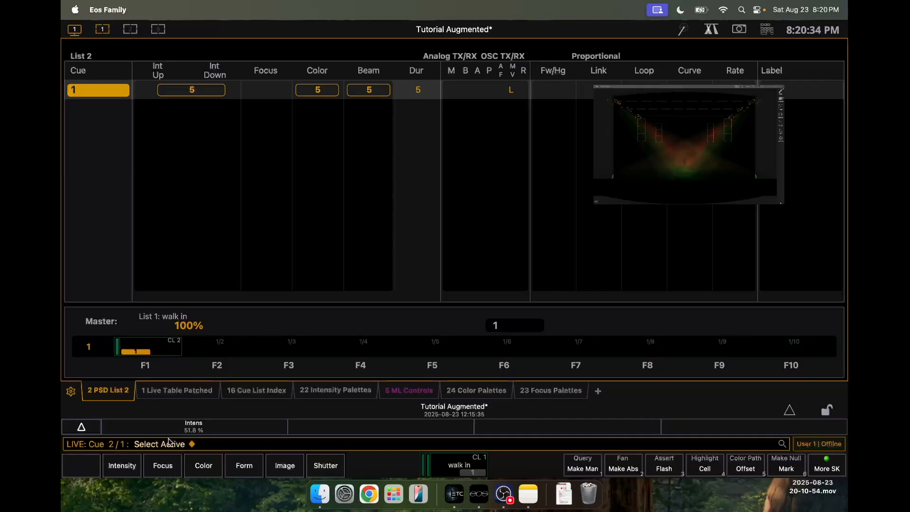
{"action": "key", "text": "r"}
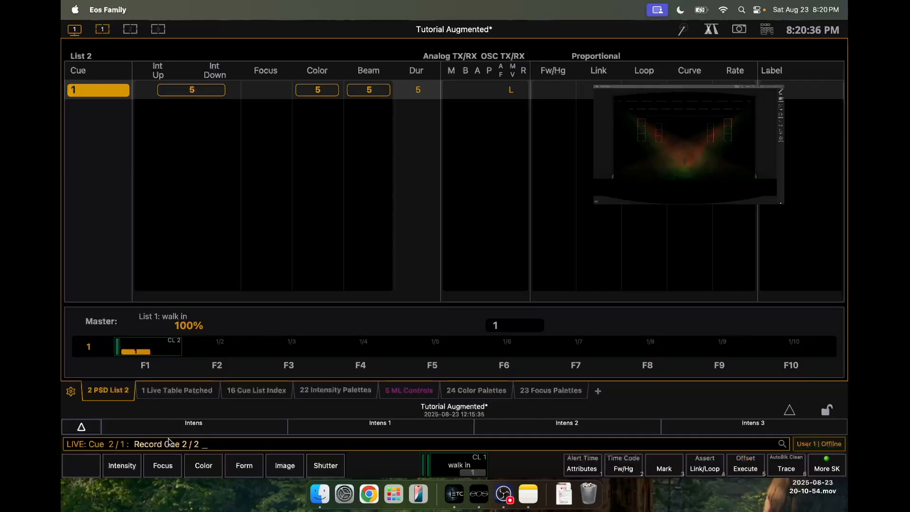
{"action": "key", "text": "Return"}
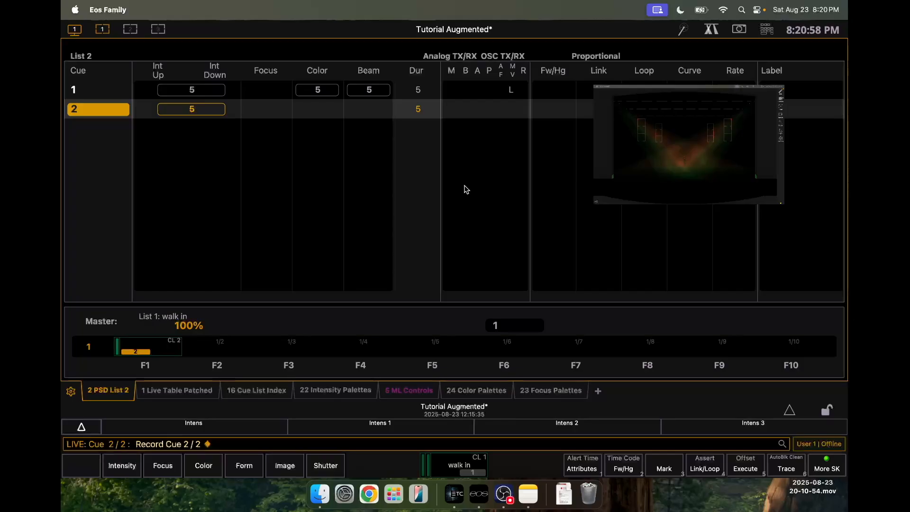
Give channels 1 thru 4 a discrete time of 2 seconds and update cue 2/2 with it
{"action": "key", "text": "1"}
{"action": "key", "text": "t"}
{"action": "key", "text": "4"}
{"action": "key", "text": "Return"}
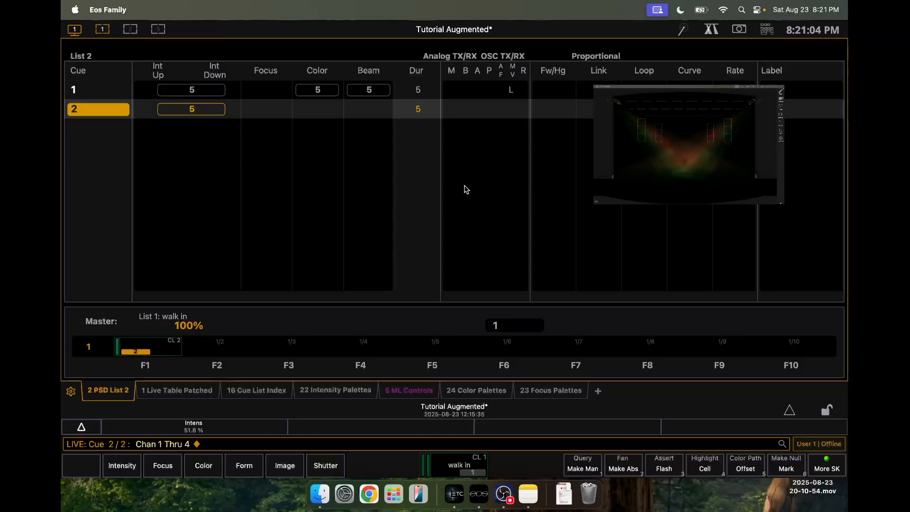
{"action": "key", "text": "BackSpace"}
{"action": "key", "text": "BackSpace"}
{"action": "key", "text": "BackSpace"}
{"action": "key", "text": "t"}
{"action": "key", "text": "4"}
{"action": "key", "text": "i"}
{"action": "type", "text": "2"}
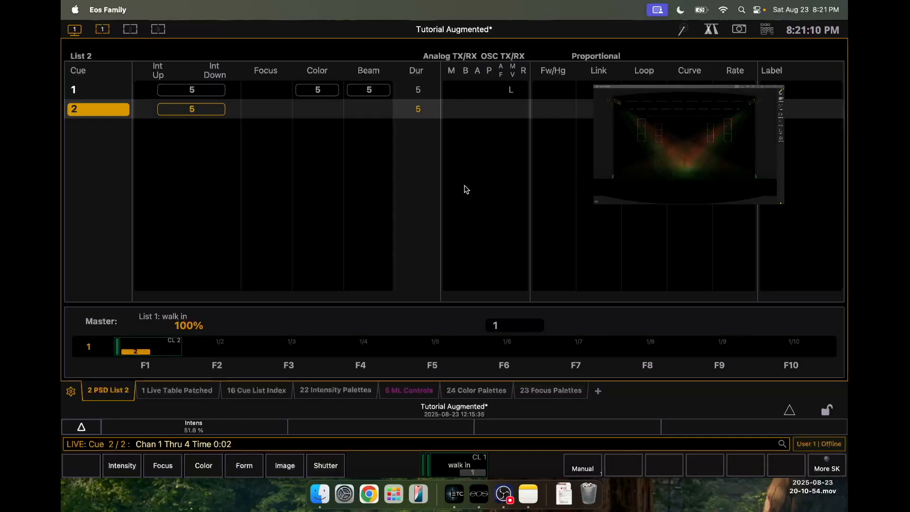
{"action": "key", "text": "Return"}
{"action": "key", "text": "u"}
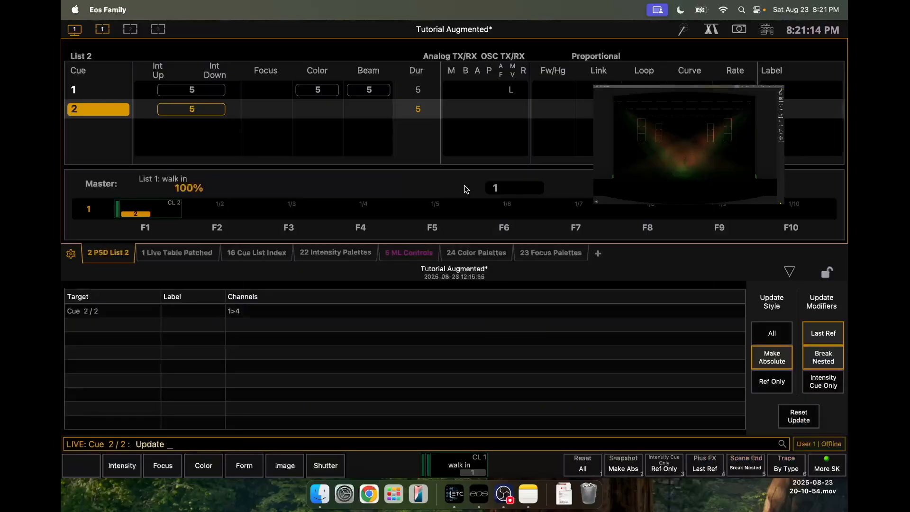
{"action": "key", "text": "Return"}
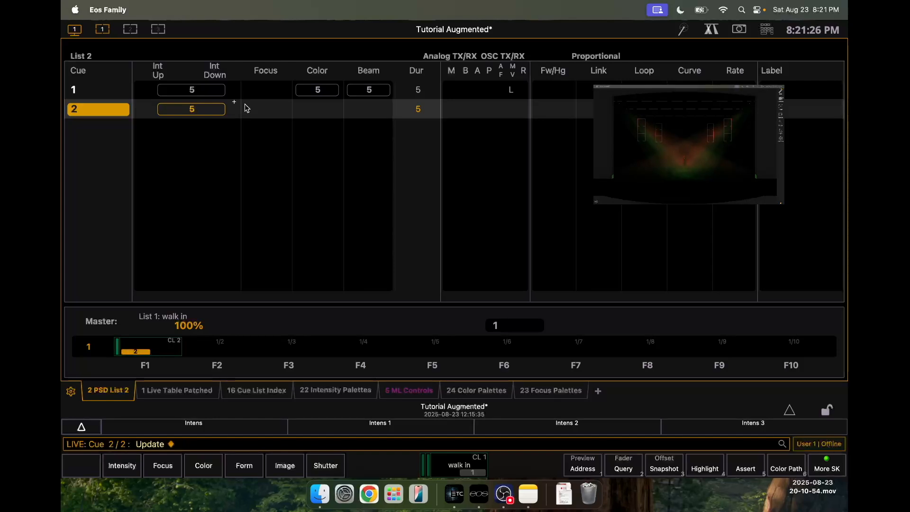
Select cue 1 of the "walk in" list, and play back cue 2/1 with Go To Cue
{"action": "key", "text": "q"}
{"action": "key", "text": "1"}
{"action": "key", "text": "Return"}
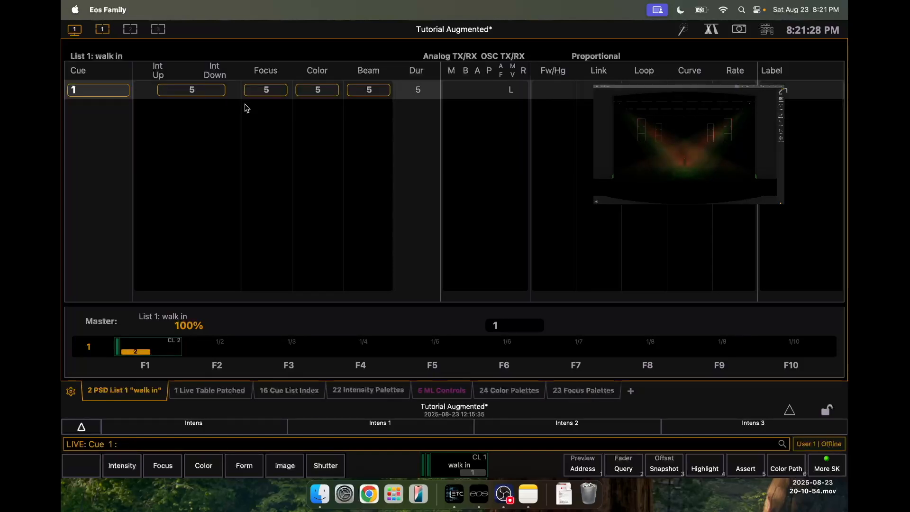
{"action": "key", "text": "ctrl+shift+q"}
{"action": "type", "text": "2 / 1"}
{"action": "key", "text": "Return"}
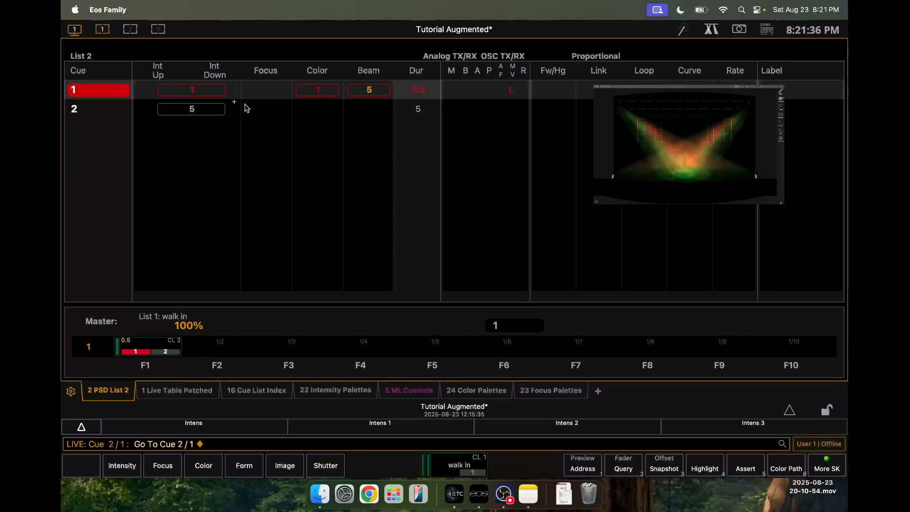
Run cue 1 of the "walk in" list with Go and step back out of it
{"action": "key", "text": "ctrl+space"}
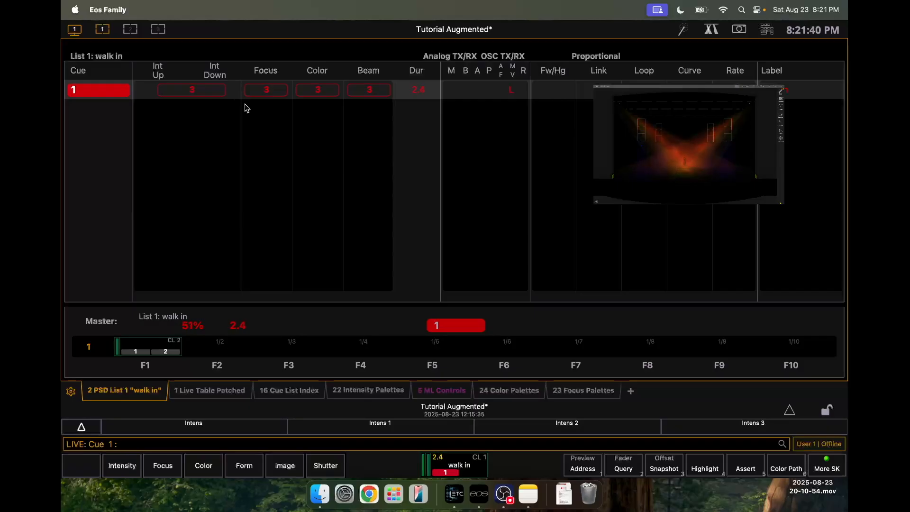
{"action": "key", "text": "ctrl+alt+space"}
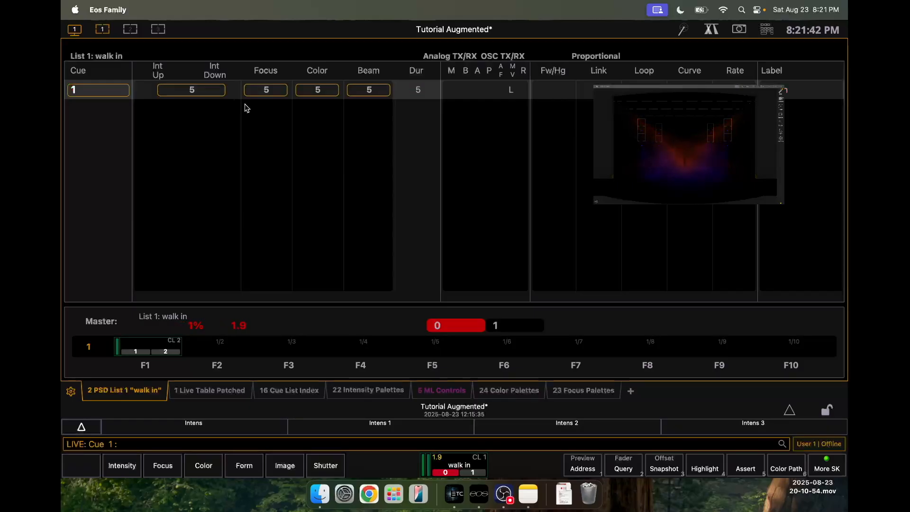
Load cue 2/1 on the master playback and run cues 1 and 2 of cue list 2 from it
{"action": "key", "text": "ctrl+g"}
{"action": "type", "text": "2 / 1"}
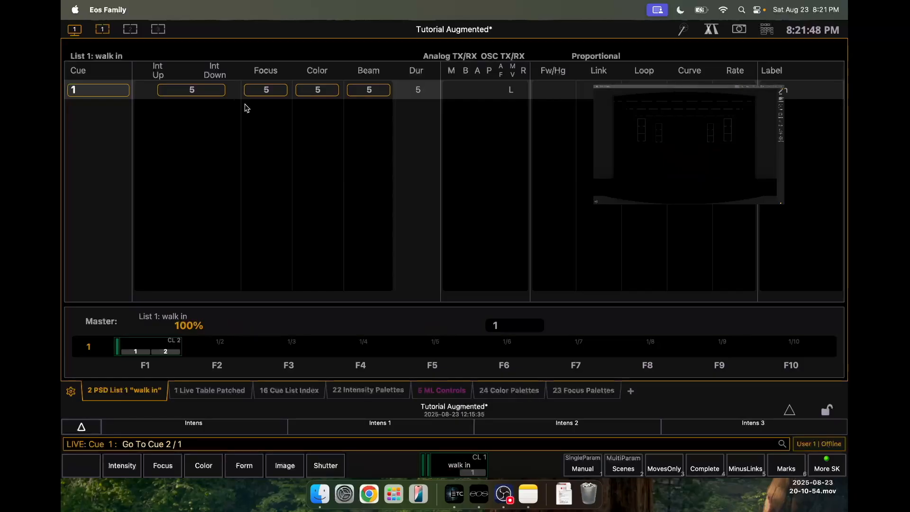
{"action": "key", "text": "Return"}
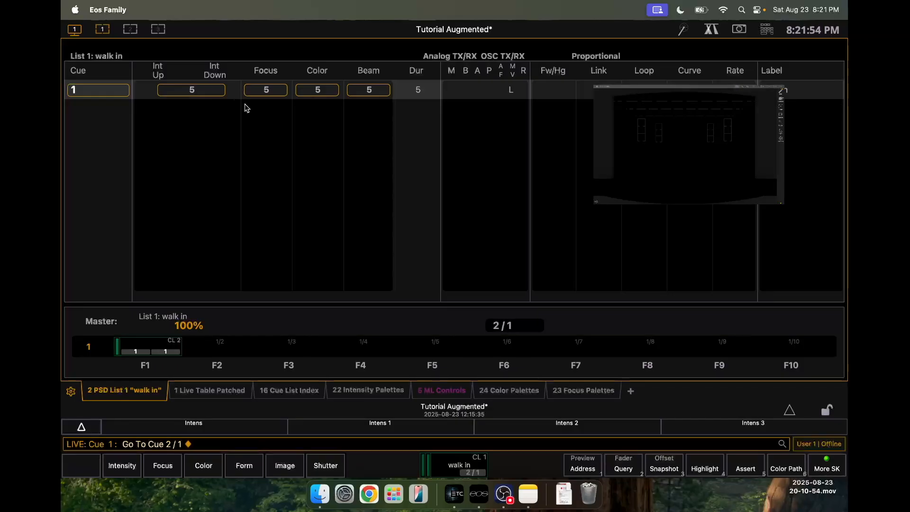
{"action": "type", "text": "q2/1"}
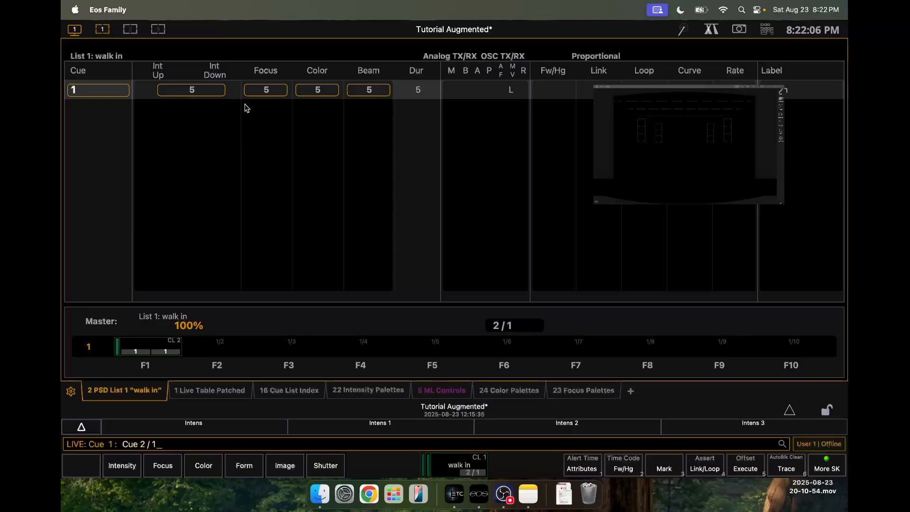
{"action": "key", "text": "Return"}
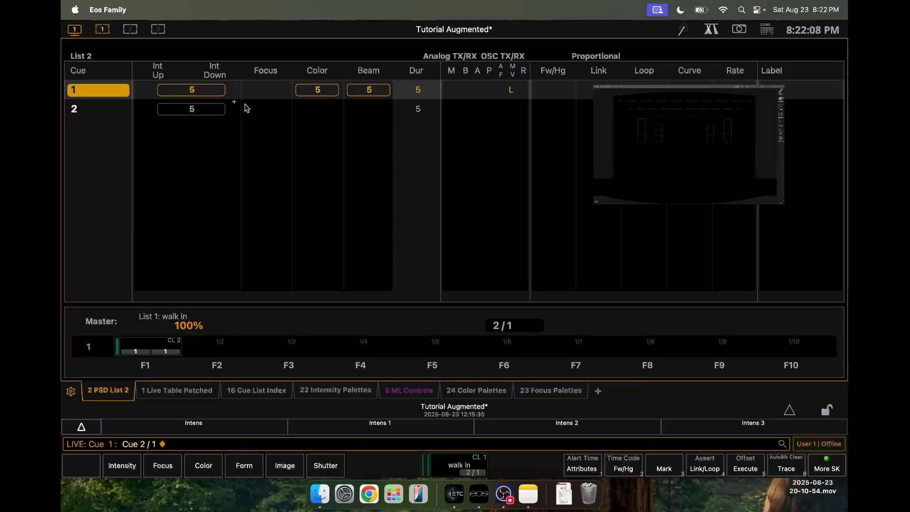
{"action": "left_click", "coordinate": [468, 472]}
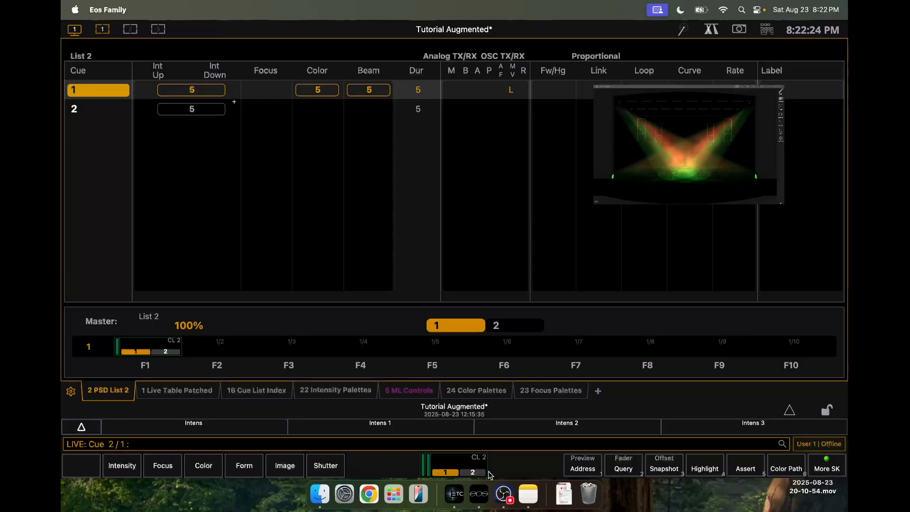
{"action": "key", "text": "ctrl+space"}
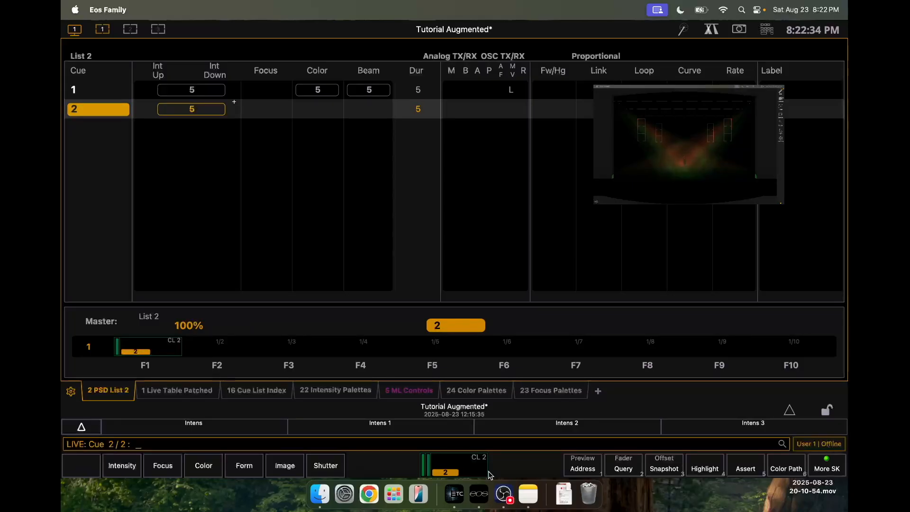
Open the cue list index and delete cue list 2, confirming the deletion
{"action": "key", "text": "q"}
{"action": "key", "text": "q"}
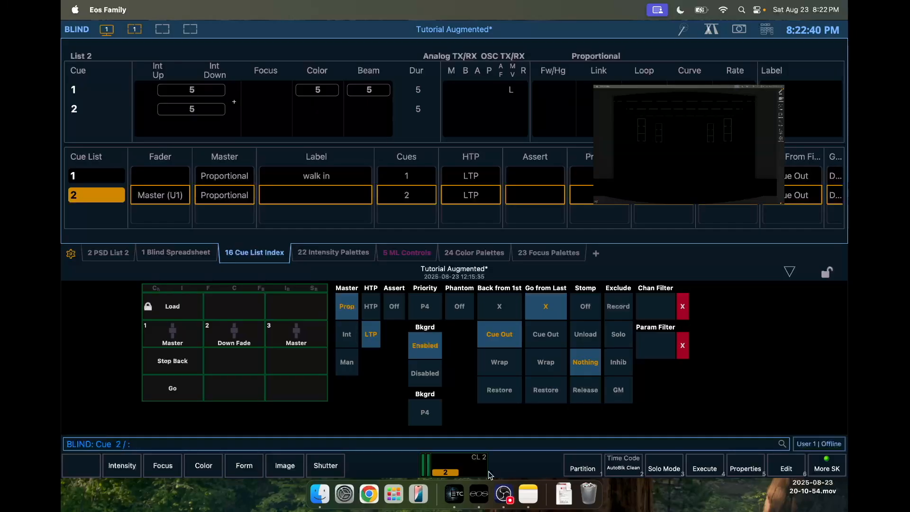
{"action": "key", "text": "Delete"}
{"action": "key", "text": "q"}
{"action": "type", "text": "2/"}
{"action": "key", "text": "Return"}
{"action": "key", "text": "Return"}
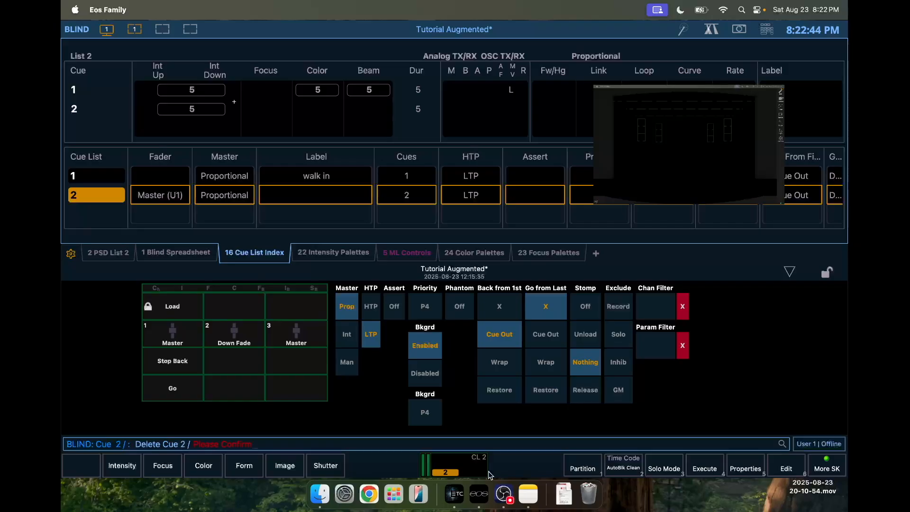
Return to the live playback status display and run Go To Cue 1
{"action": "key", "text": "F1"}
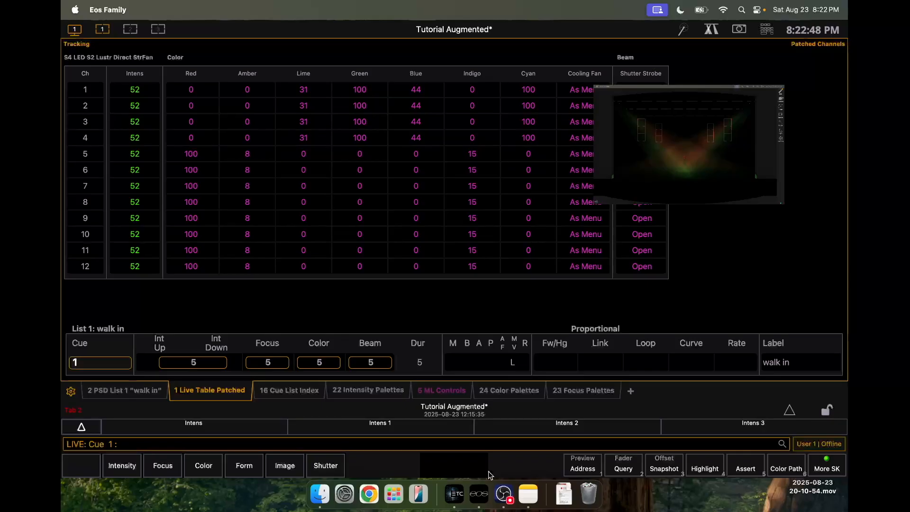
{"action": "key", "text": "Tab+2"}
{"action": "key", "text": "ctrl+shift+q"}
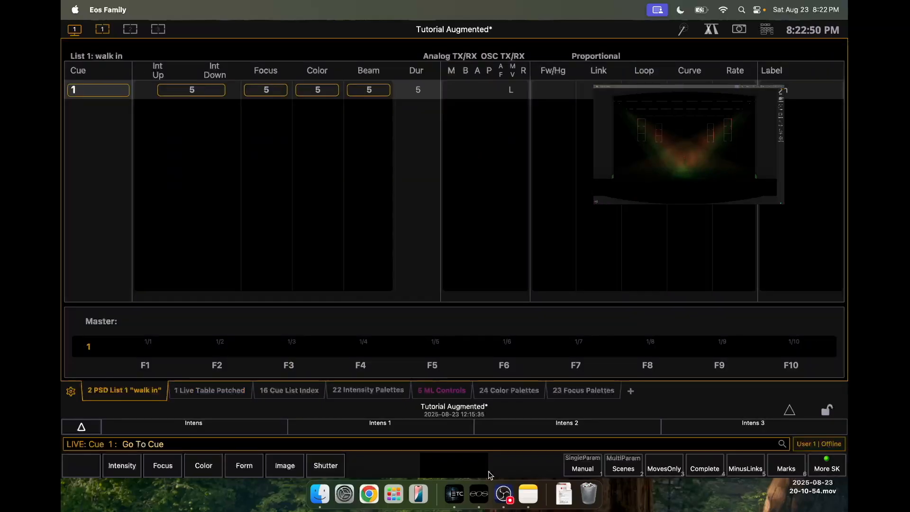
{"action": "key", "text": "Return"}
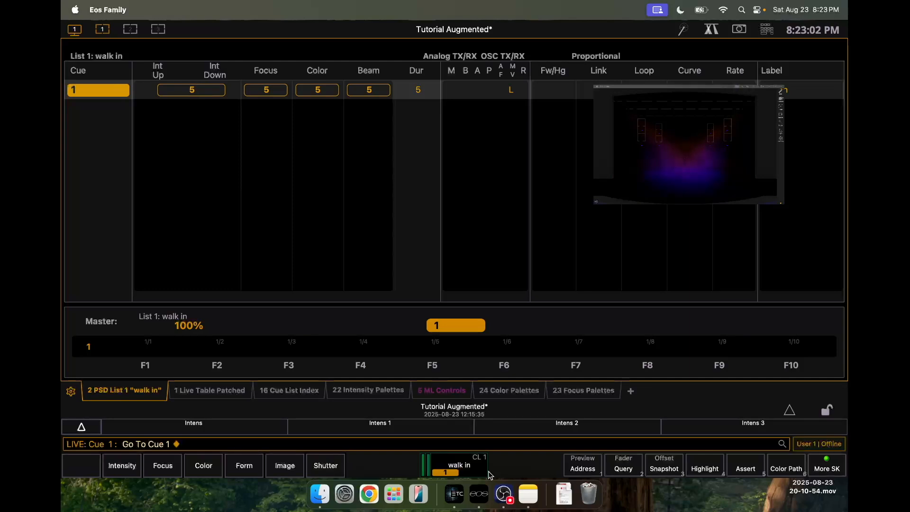
Set all active channels to minimum intensity and record the blackout as cue 2 with the label "bo"
{"action": "key", "text": "ctrl+shift+a"}
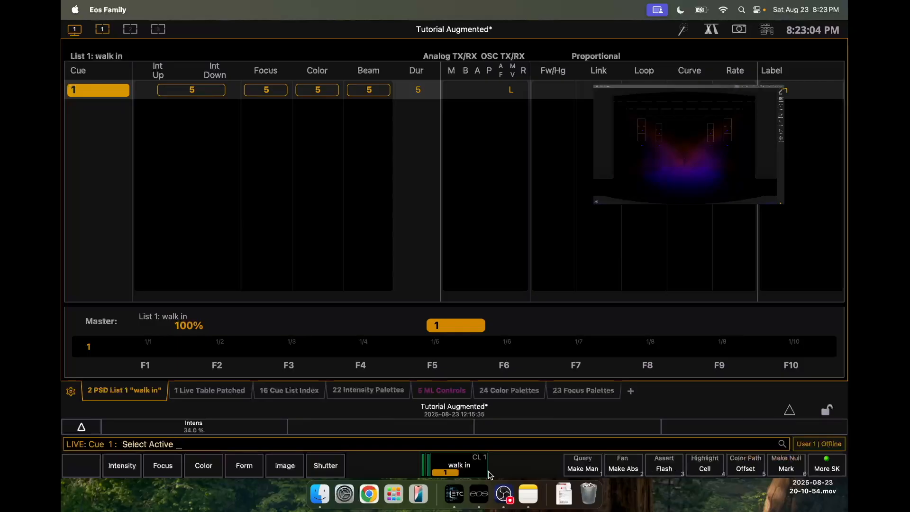
{"action": "key", "text": "Return"}
{"action": "key", "text": "ctrl+m"}
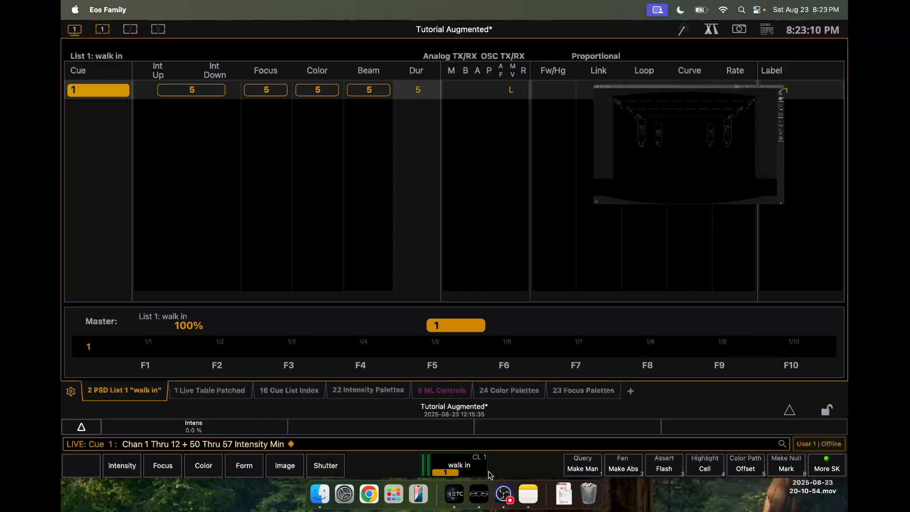
{"action": "key", "text": "r"}
{"action": "key", "text": "2"}
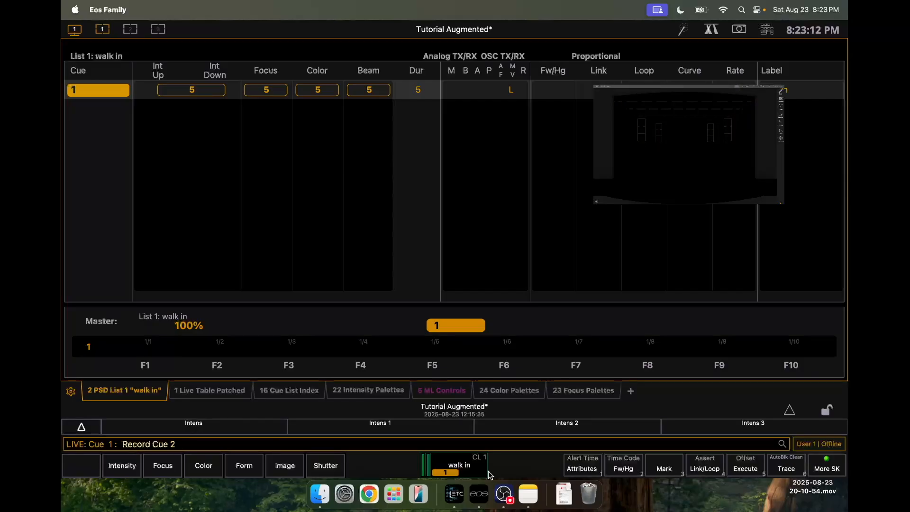
{"action": "type", "text": "l bo"}
{"action": "key", "text": "Return"}
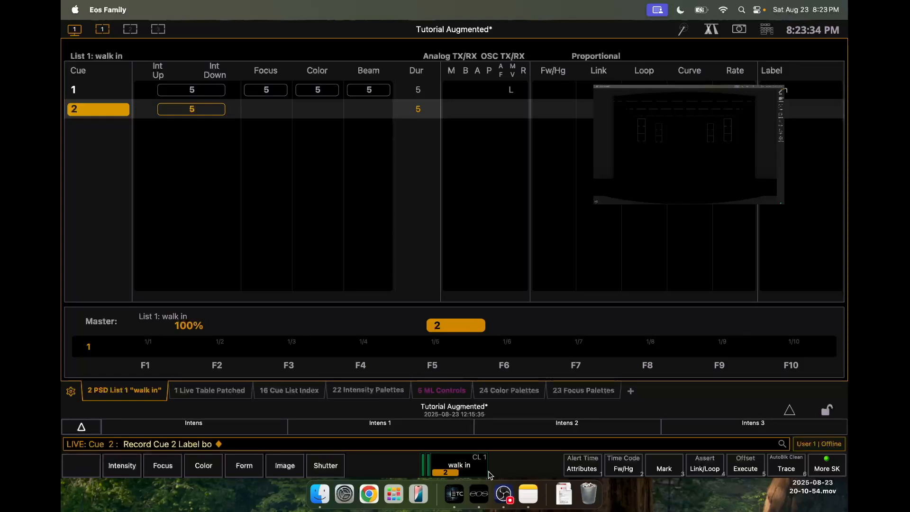
Bring group 3 to full
{"action": "type", "text": "g3"}
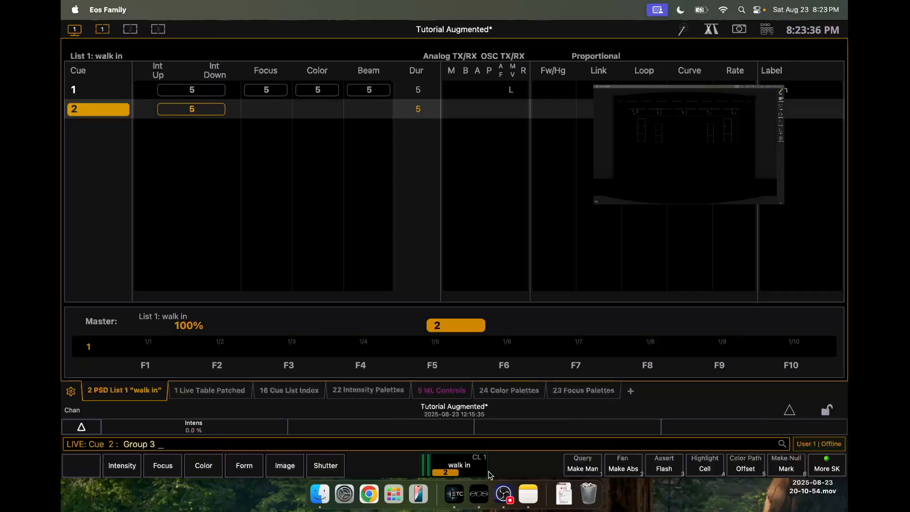
{"action": "type", "text": "f"}
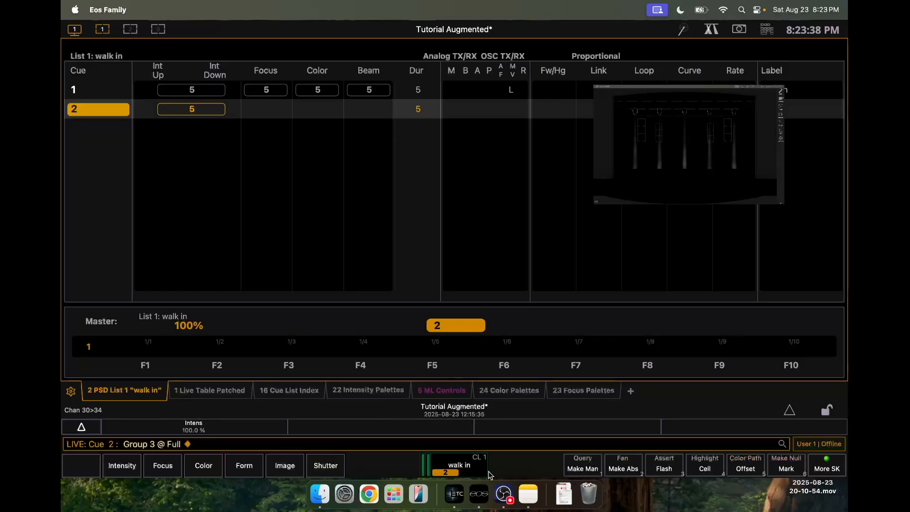
Tilt the group 3 fixtures to about 40 degrees and create effect 1 as a Focus effect in the effects list
{"action": "key", "text": "ctrl+f"}
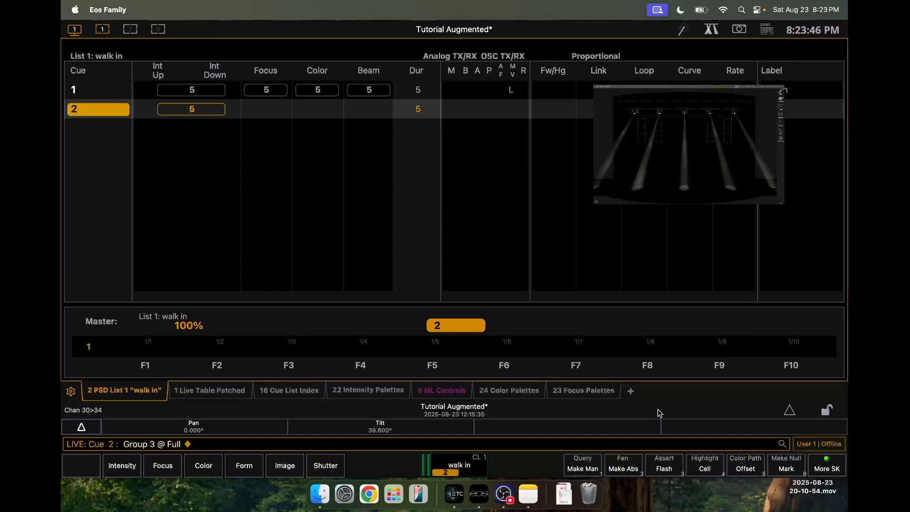
{"action": "left_click", "coordinate": [631, 392]}
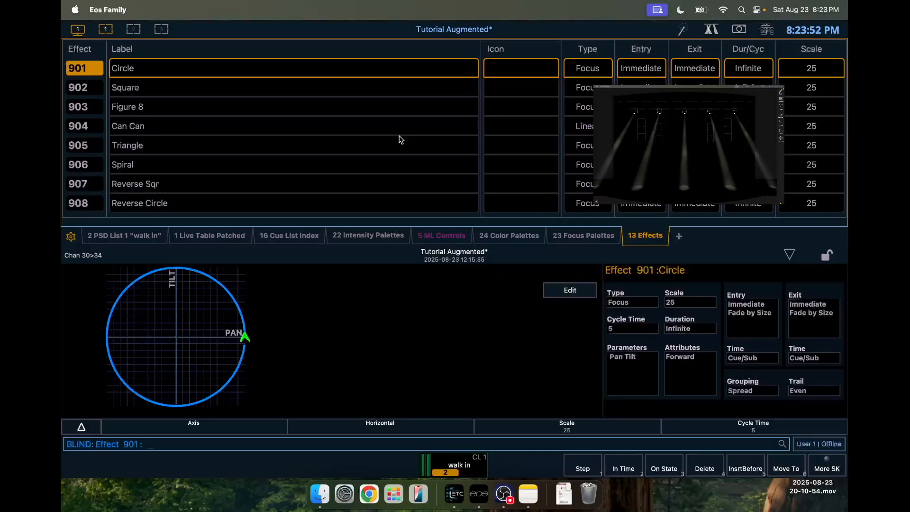
{"action": "left_click", "coordinate": [400, 136]}
{"action": "type", "text": "1 : Effect 1"}
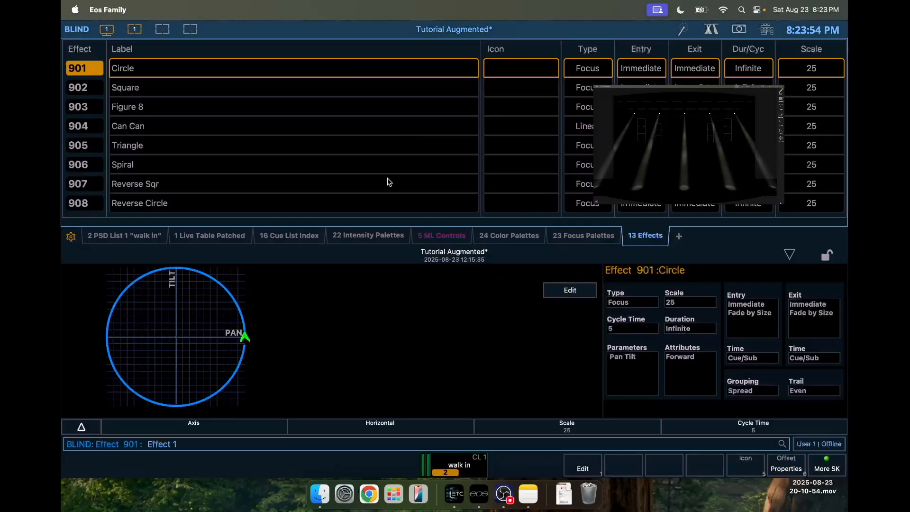
{"action": "key", "text": "Return"}
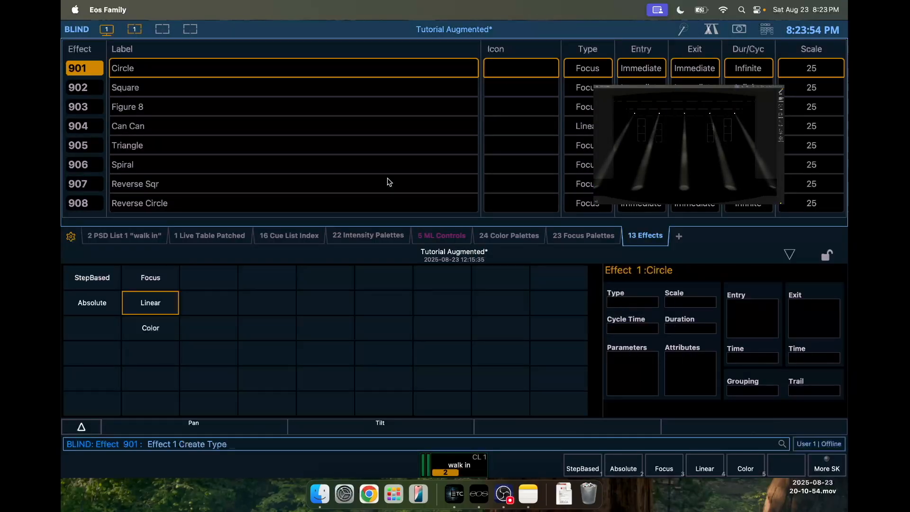
{"action": "left_click", "coordinate": [152, 284]}
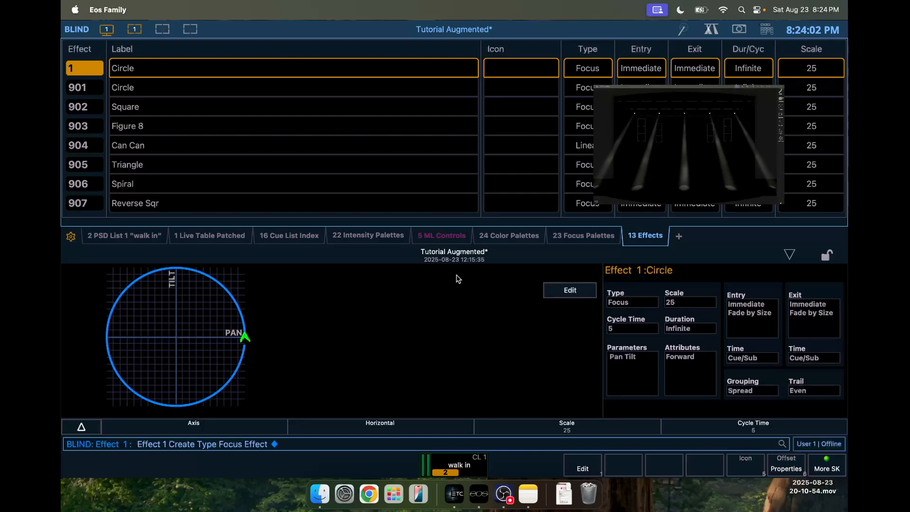
Replace effect 1's circular path with the preset figure-eight pattern and apply the change
{"action": "left_click", "coordinate": [572, 292]}
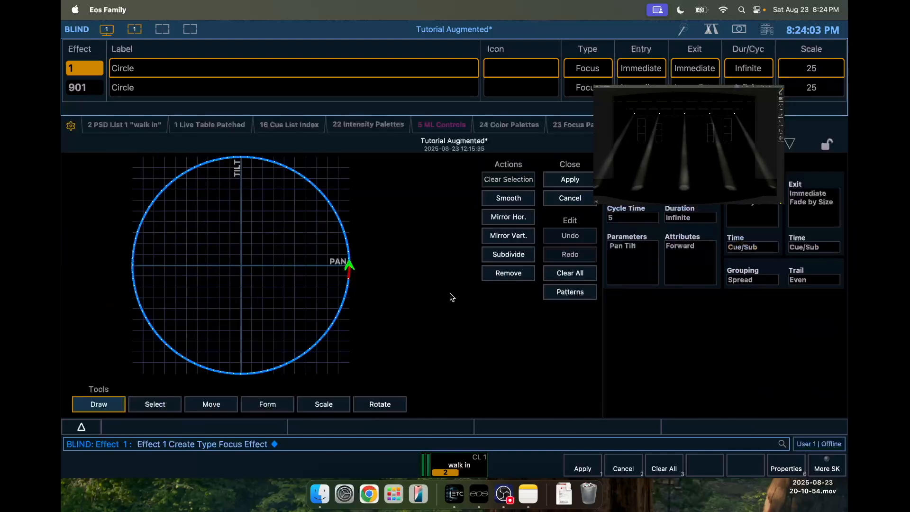
{"action": "left_click", "coordinate": [571, 293]}
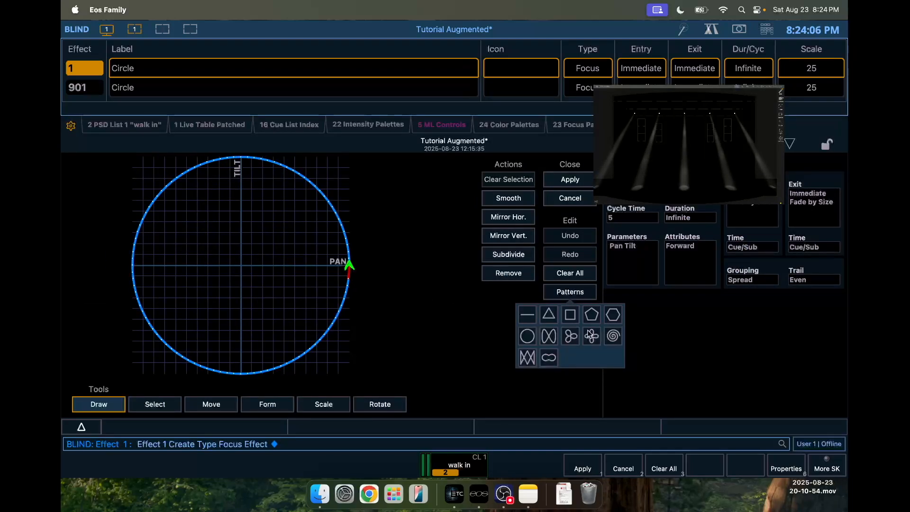
{"action": "left_click", "coordinate": [554, 342]}
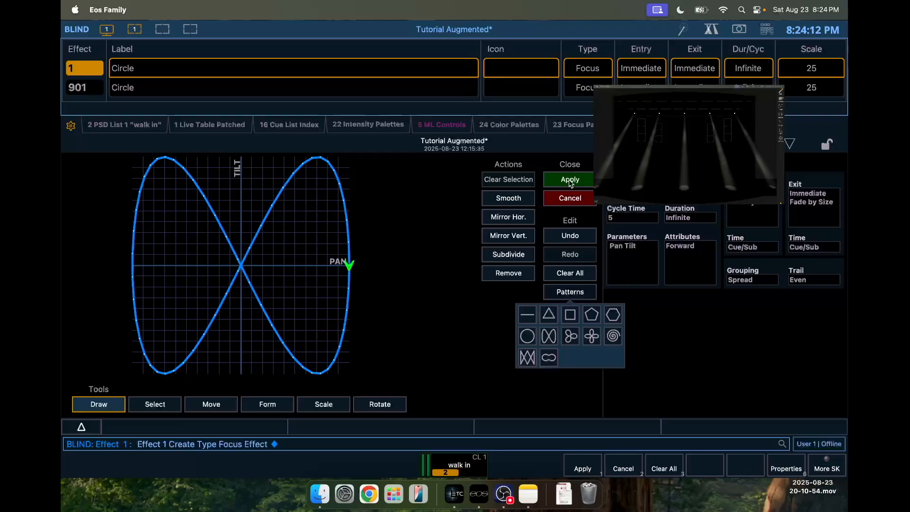
{"action": "left_click", "coordinate": [568, 183]}
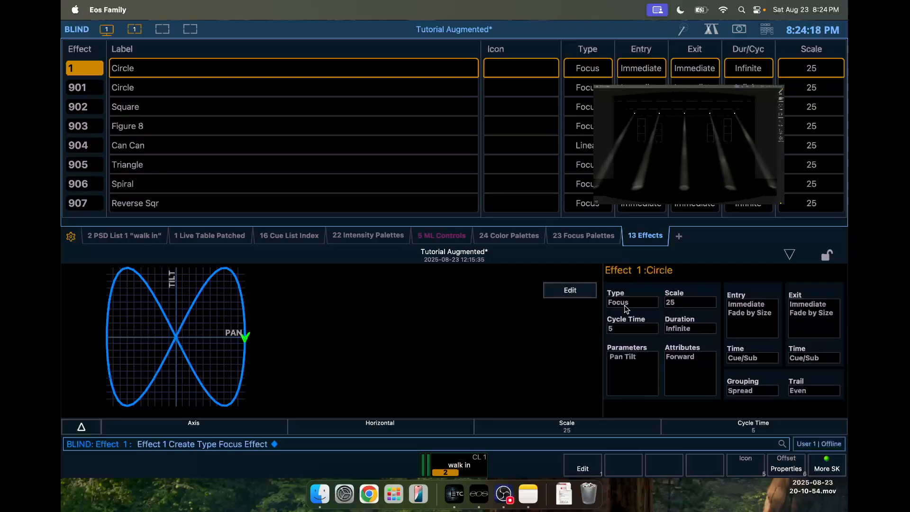
Set effect 1's scale to 100
{"action": "left_click", "coordinate": [685, 306]}
{"action": "type", "text": "100"}
{"action": "key", "text": "Return"}
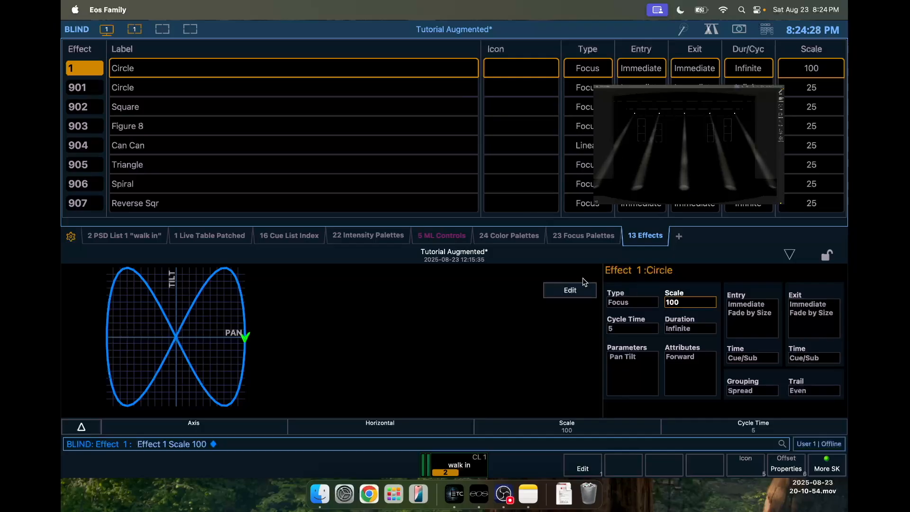
Replace effect 1's label with "bally"
{"action": "key", "text": "l"}
{"action": "key", "text": "BackSpace"}
{"action": "key", "text": "BackSpace"}
{"action": "key", "text": "BackSpace"}
{"action": "key", "text": "BackSpace"}
{"action": "key", "text": "BackSpace"}
{"action": "key", "text": "BackSpace"}
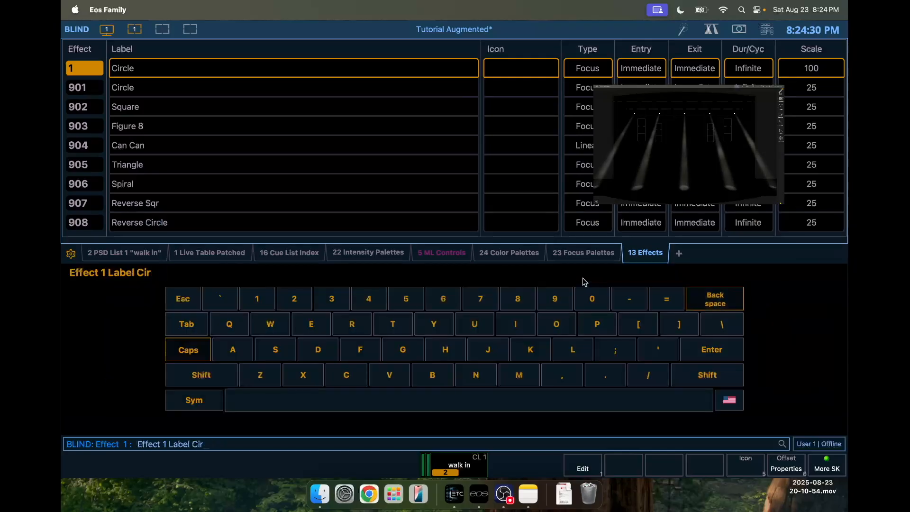
{"action": "type", "text": "bally"}
{"action": "key", "text": "Return"}
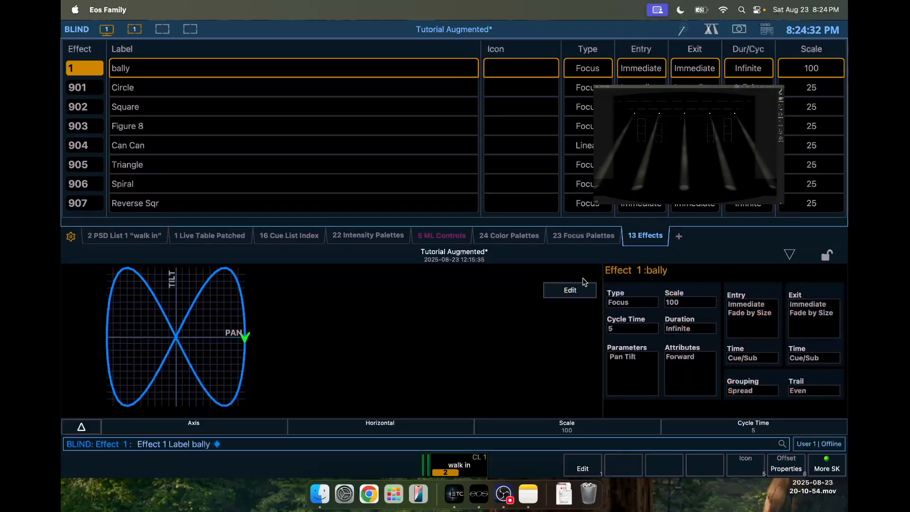
Inspect the built-in Ballyhoo effect 909 for comparison and reselect effect 1
{"action": "scroll", "coordinate": [277, 173], "scroll_direction": "down", "scroll_amount": 2}
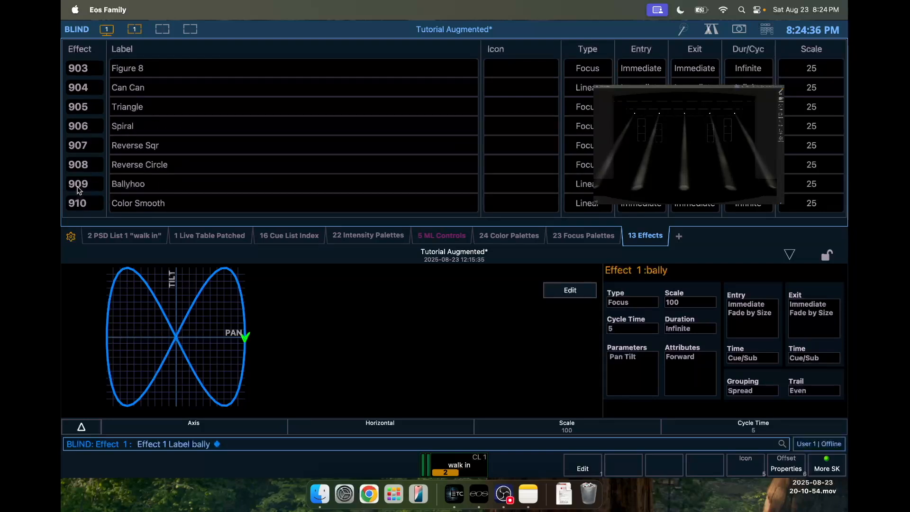
{"action": "left_click", "coordinate": [79, 190]}
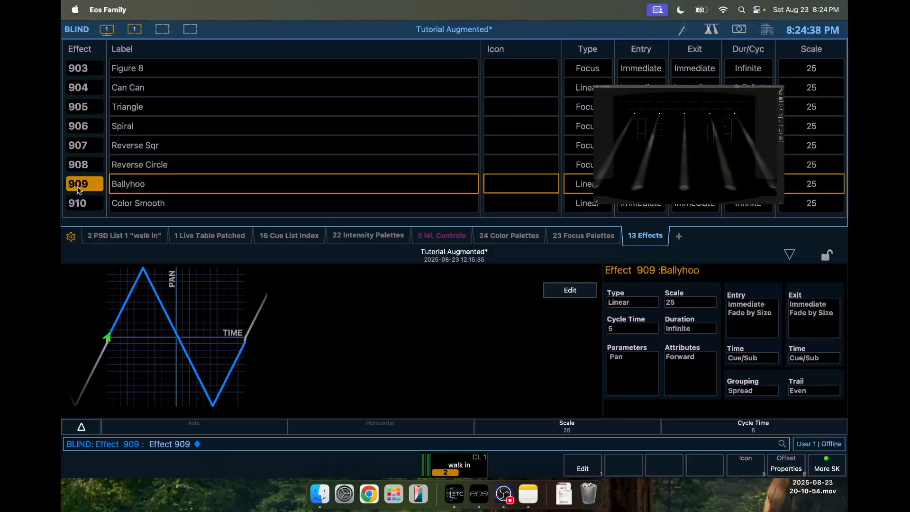
{"action": "type", "text": "1"}
{"action": "key", "text": "Return"}
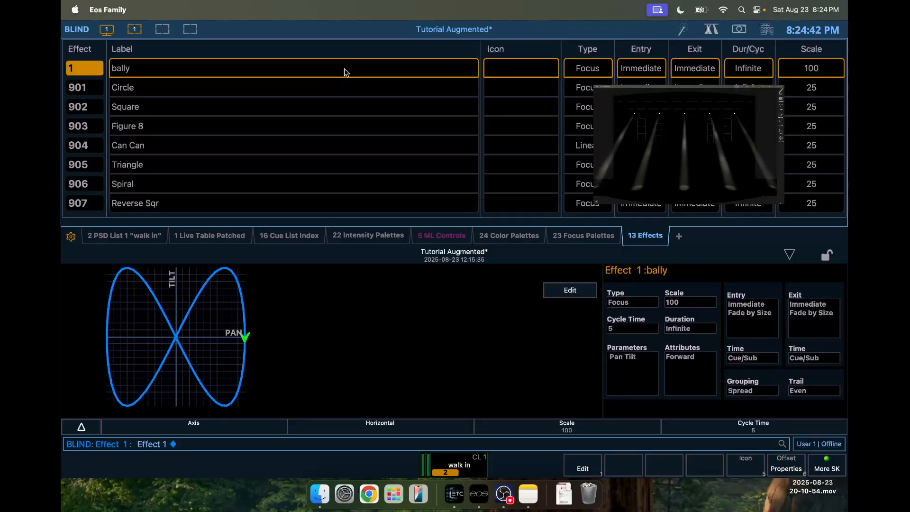
Return to live and apply effect 1 to group 3
{"action": "left_click", "coordinate": [77, 30]}
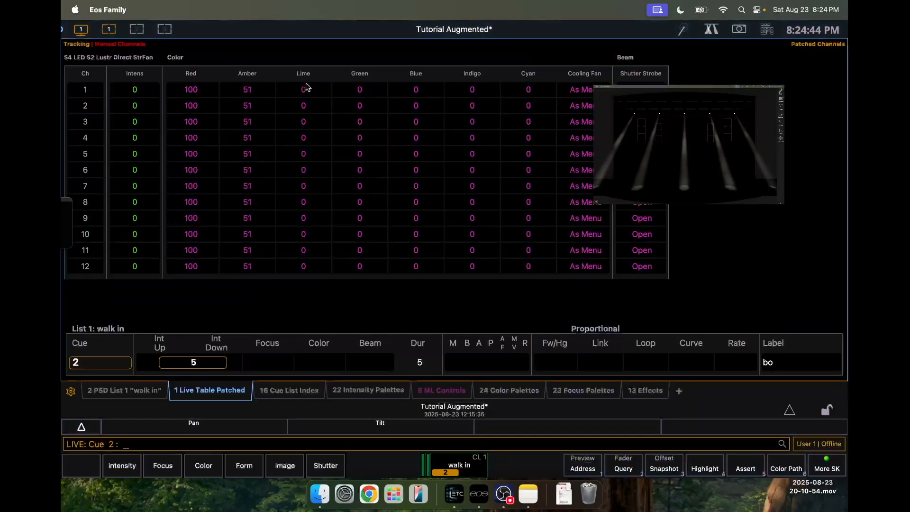
{"action": "key", "text": "g"}
{"action": "key", "text": "3"}
{"action": "key", "text": "Return"}
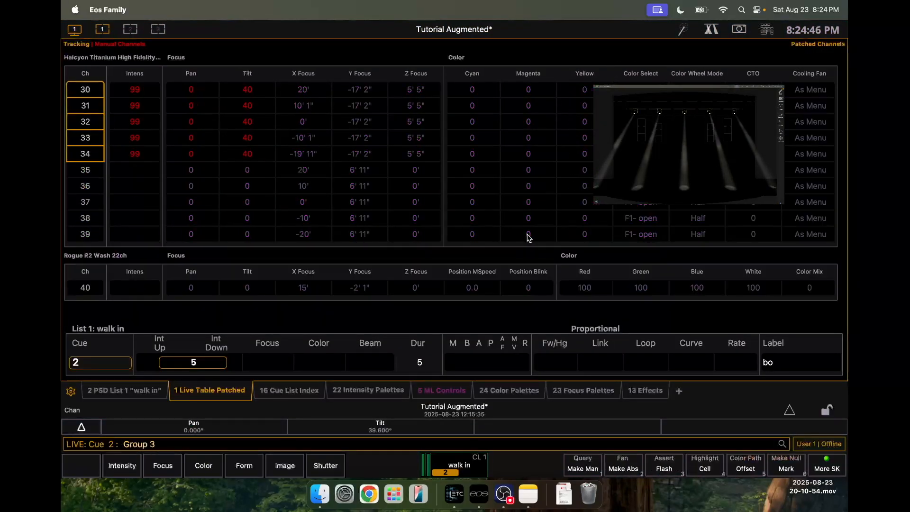
{"action": "key", "text": "e"}
{"action": "key", "text": "1"}
{"action": "key", "text": "Return"}
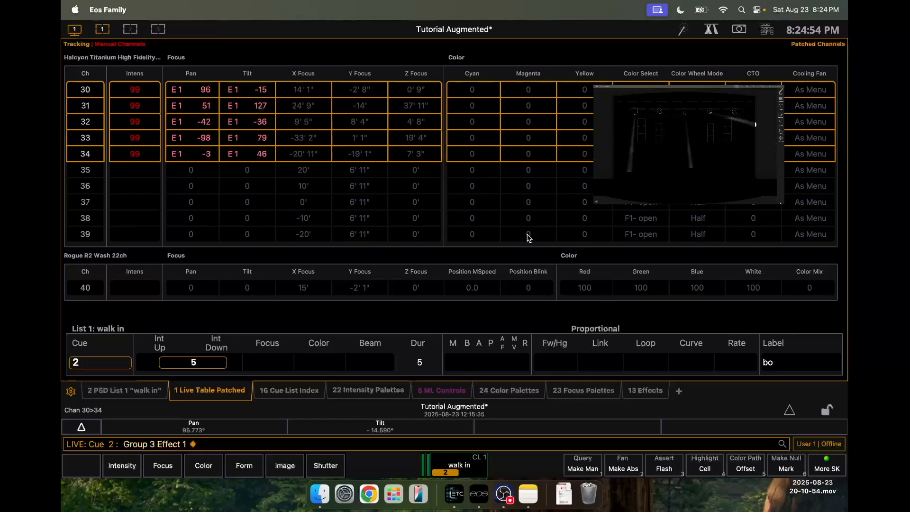
Reopen the effects list and set effect 1's scale to 25
{"action": "key", "text": "e"}
{"action": "key", "text": "e"}
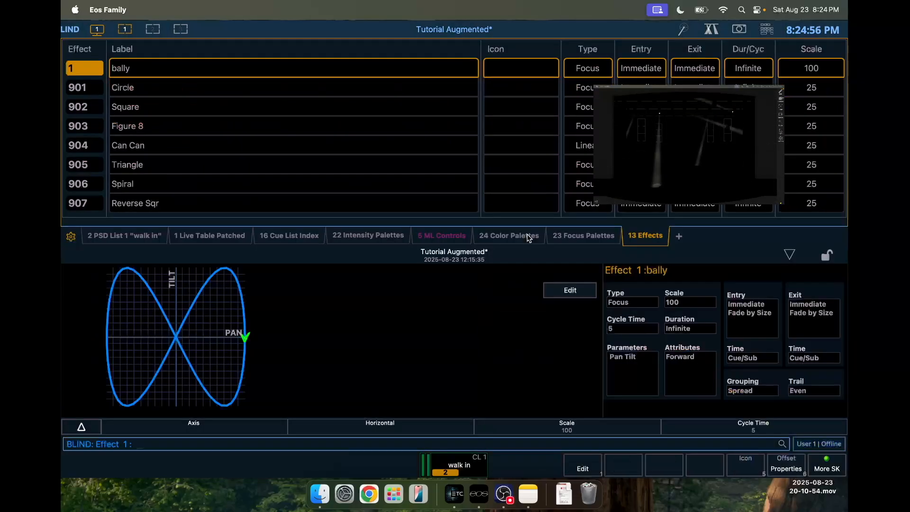
{"action": "left_click", "coordinate": [711, 305]}
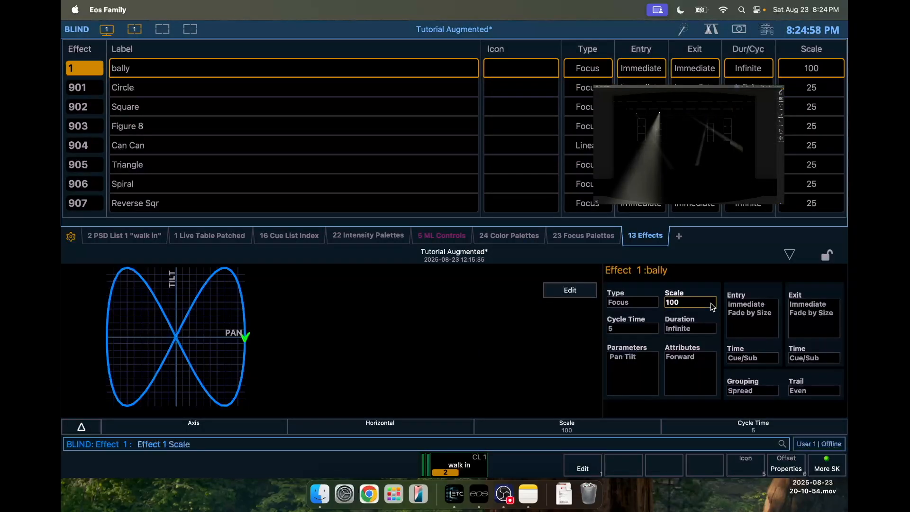
{"action": "type", "text": "25"}
{"action": "key", "text": "Return"}
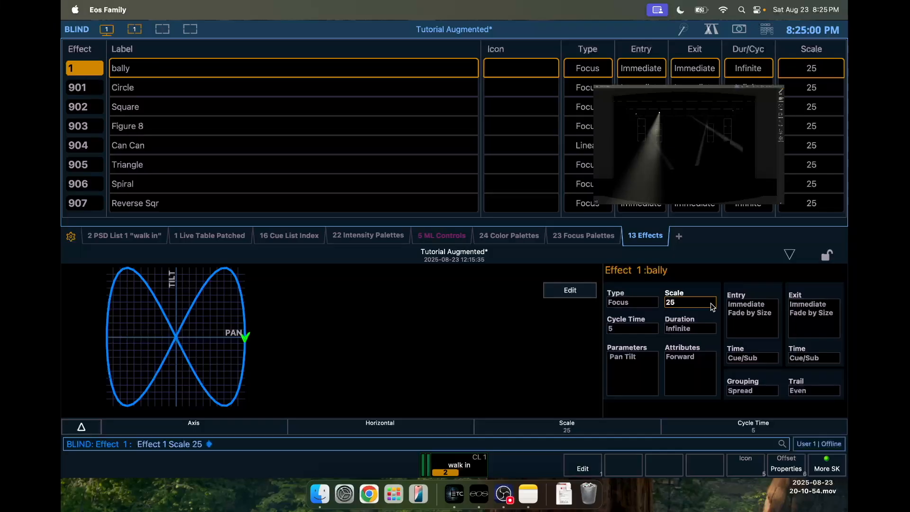
Return to the live channel table and examine the running effect's status, including its rate, size and form settings
{"action": "key", "text": "F3"}
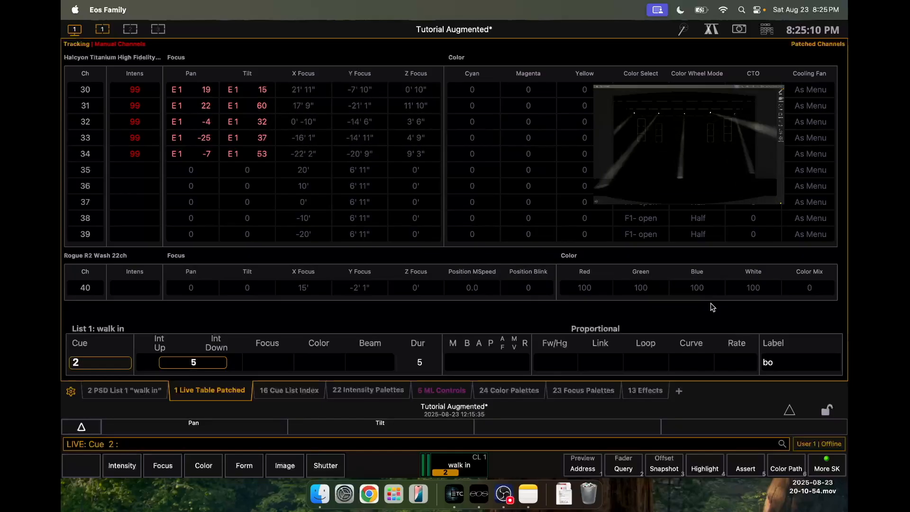
{"action": "key", "text": "alt+f"}
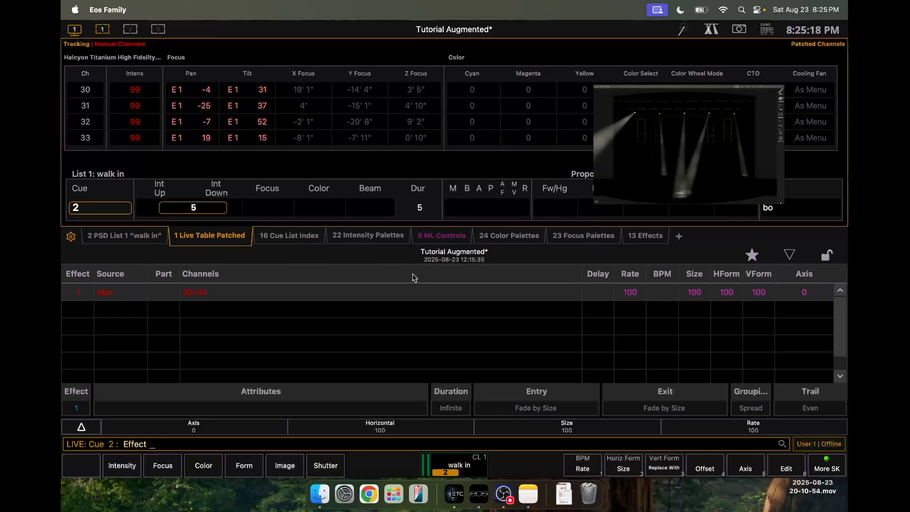
{"action": "left_click", "coordinate": [797, 257]}
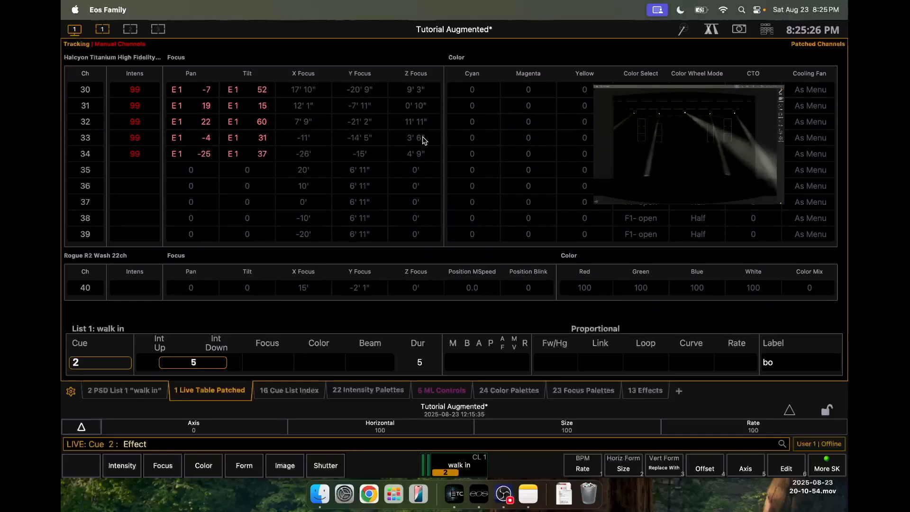
Try to record the look as cue 3 with the label "bally walk in"
{"action": "key", "text": "r"}
{"action": "key", "text": "3"}
{"action": "type", "text": "l"}
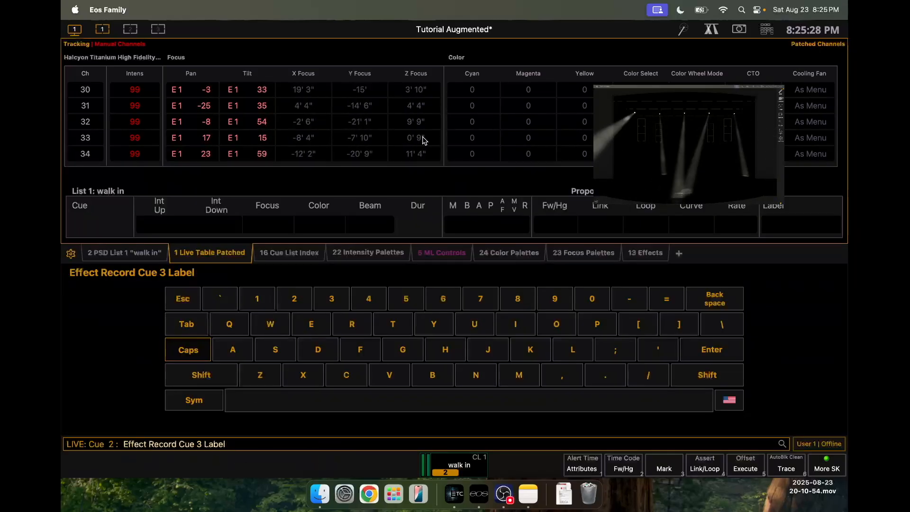
{"action": "type", "text": "bally walk in"}
{"action": "key", "text": "Return"}
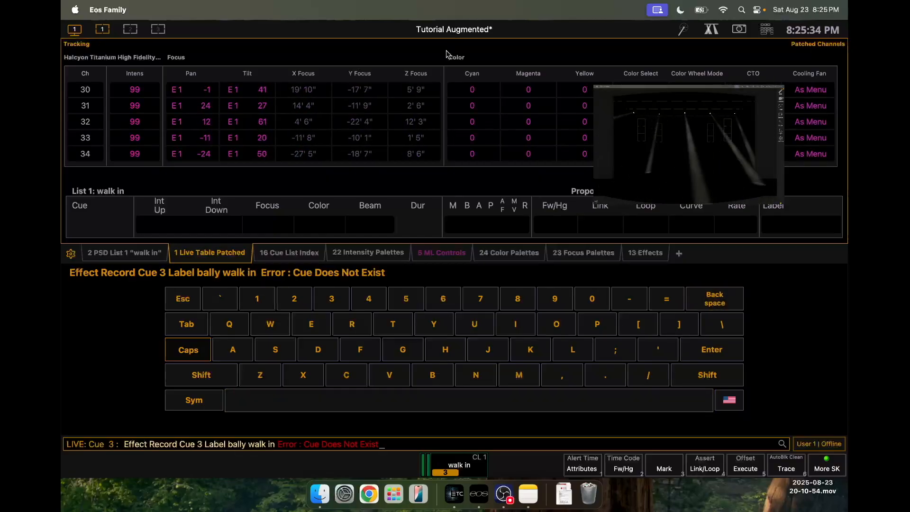
{"action": "key", "text": "Escape"}
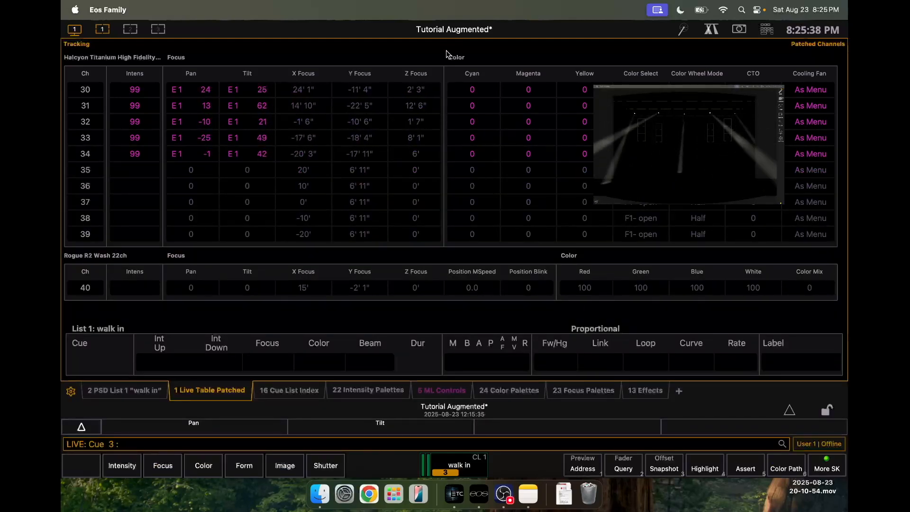
Record the moving look as cue 4 with the label "bally walk in"
{"action": "type", "text": "rq"}
{"action": "type", "text": "4"}
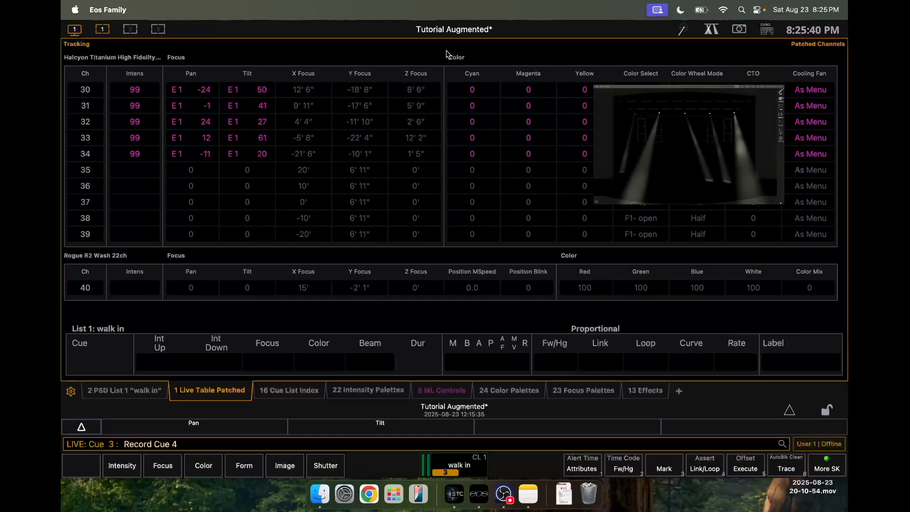
{"action": "type", "text": "lbally walk in"}
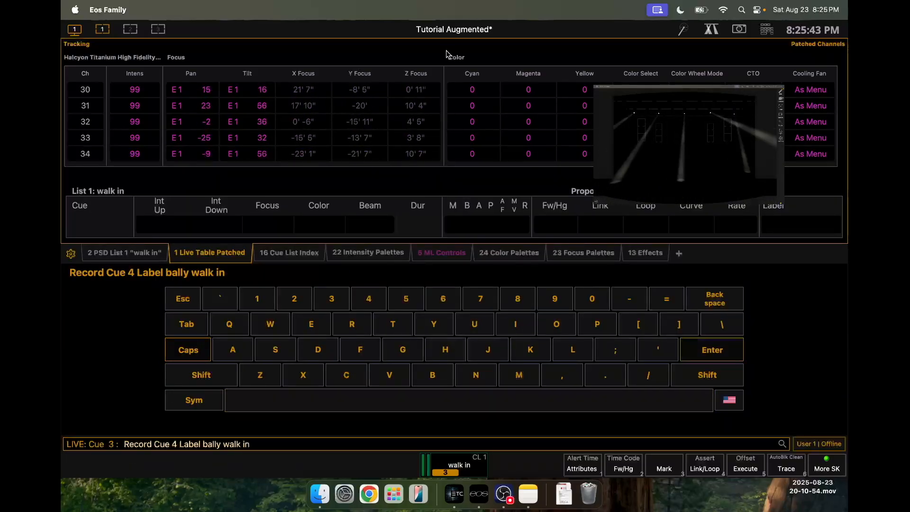
{"action": "key", "text": "Return"}
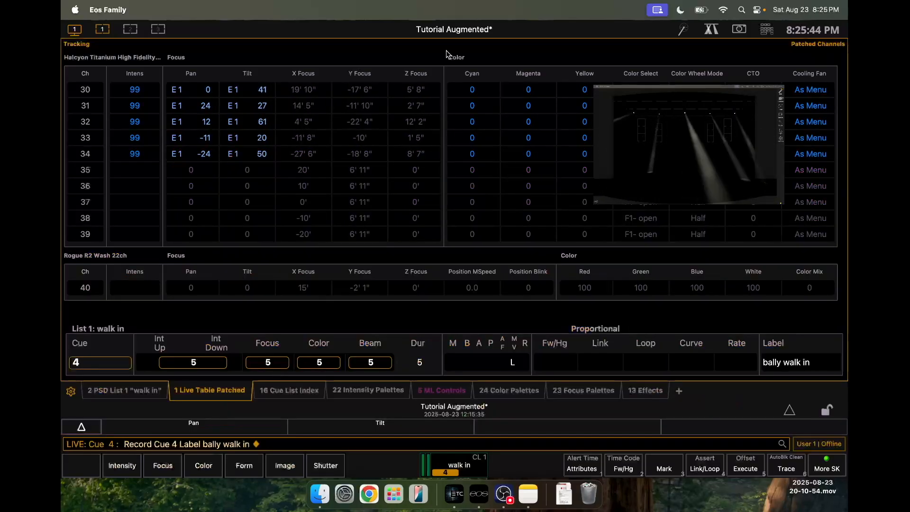
Play cue 1 from the playback status display and fade it out with Go To Cue Out
{"action": "key", "text": "ctrl+space"}
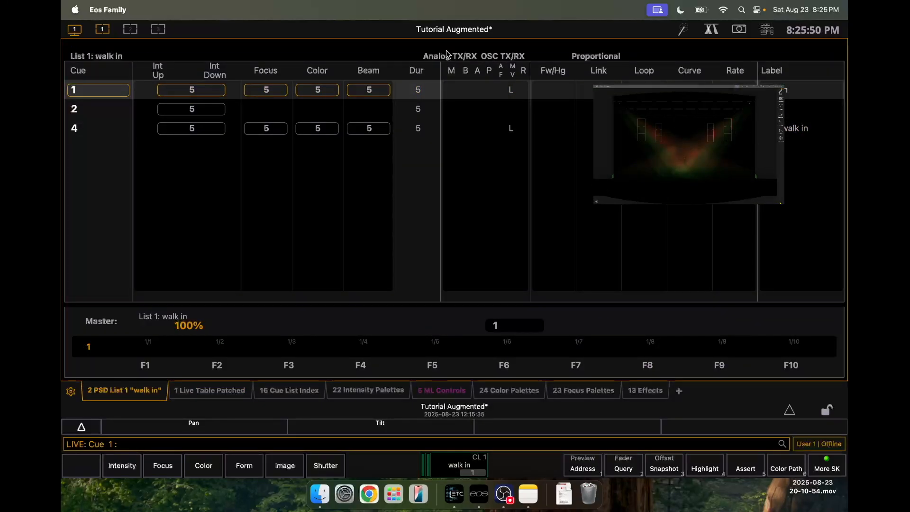
{"action": "key", "text": "ctrl+space"}
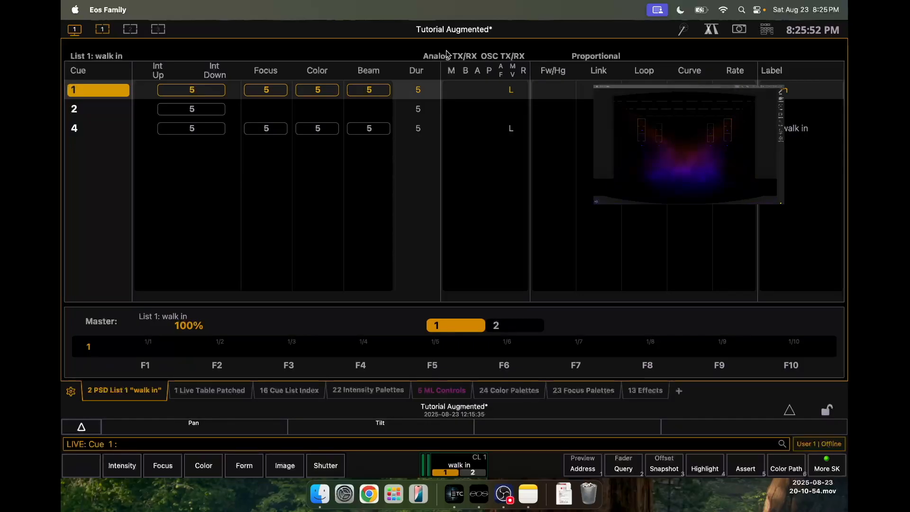
{"action": "key", "text": "ctrl+shift+g"}
{"action": "key", "text": "o"}
{"action": "key", "text": "Return"}
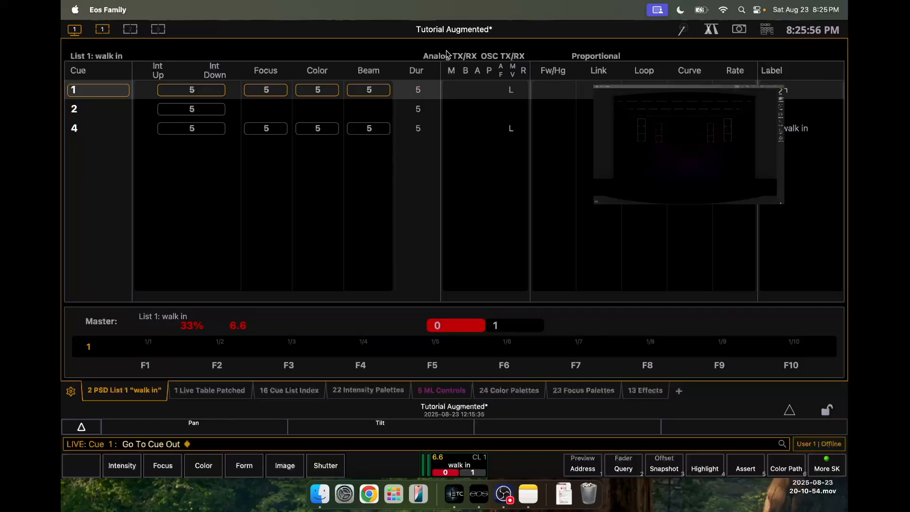
Play back cue list 1 from cue 1 through cue 2 to cue 4
{"action": "key", "text": "ctrl+space"}
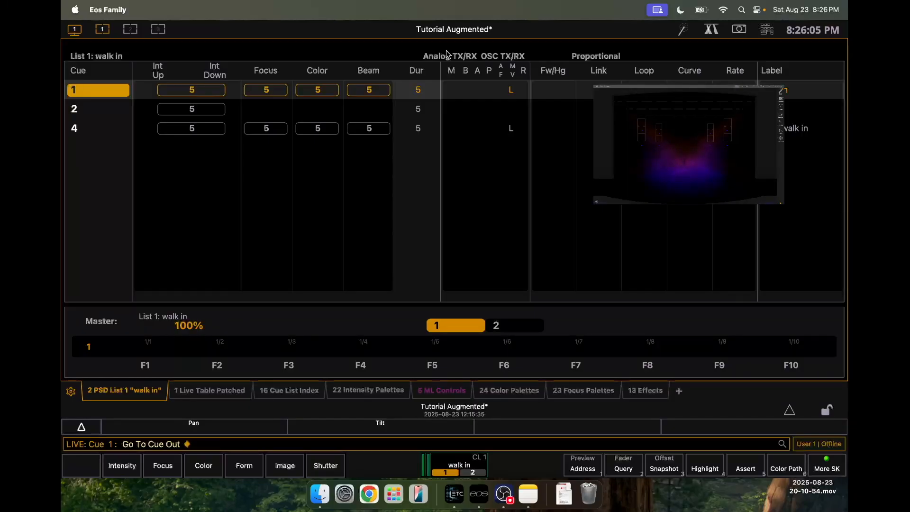
{"action": "key", "text": "shift+space"}
{"action": "key", "text": "ctrl+shift+space"}
{"action": "key", "text": "shift+space"}
{"action": "key", "text": "shift+space"}
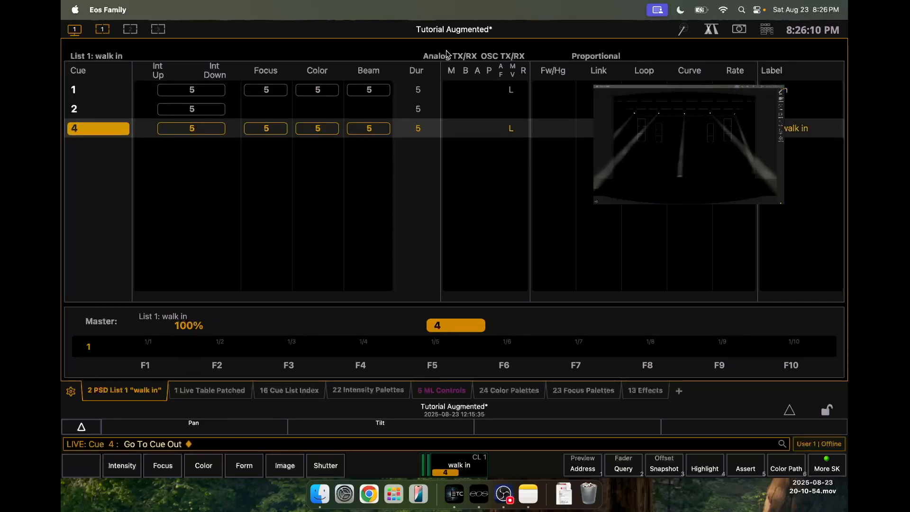
Play cue list 1 back and forth between cues 1, 2 and 4
{"action": "key", "text": "ctrl+shift+space"}
{"action": "key", "text": "ctrl+shift+space"}
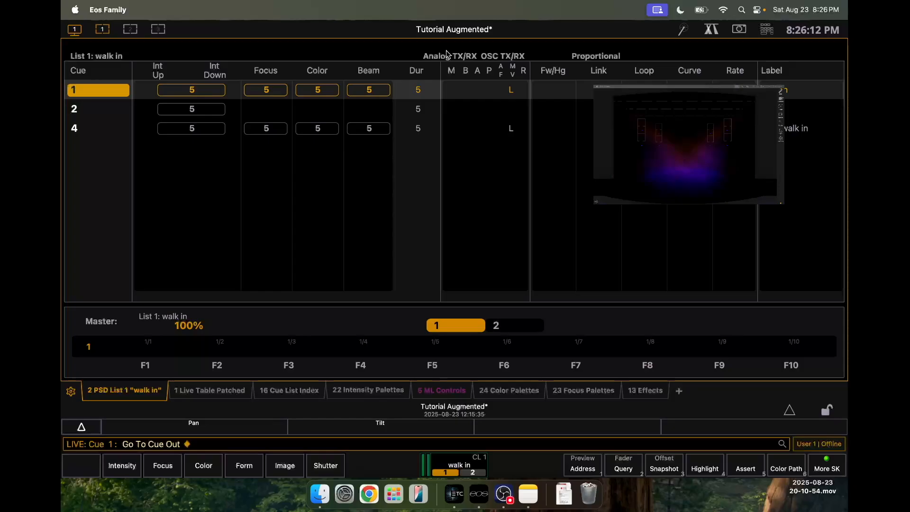
{"action": "key", "text": "shift+space"}
{"action": "key", "text": "shift+space"}
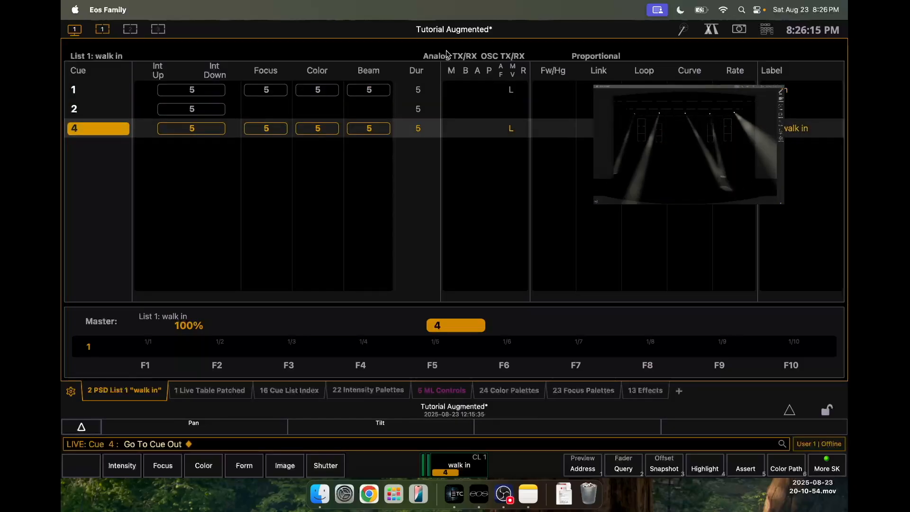
{"action": "key", "text": "ctrl+shift+space"}
{"action": "key", "text": "ctrl+shift+space"}
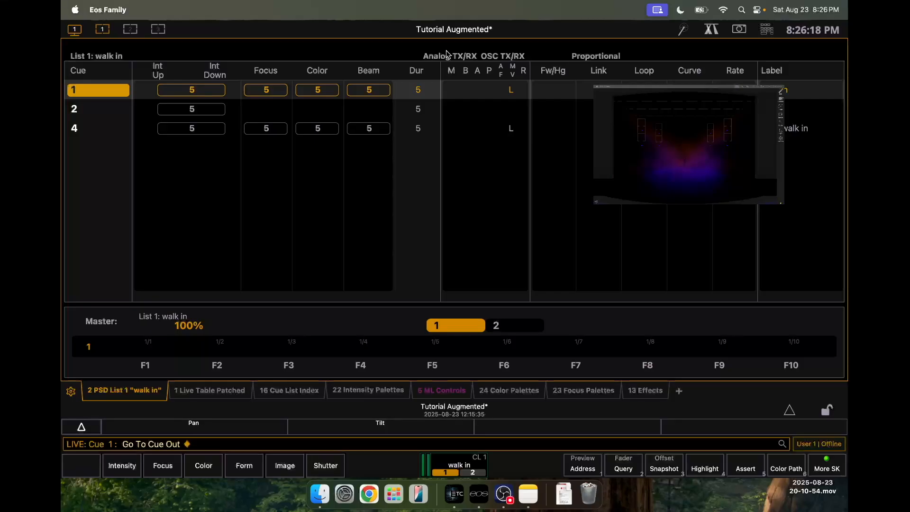
{"action": "key", "text": "ctrl+shift+space"}
{"action": "key", "text": "ctrl+shift+space"}
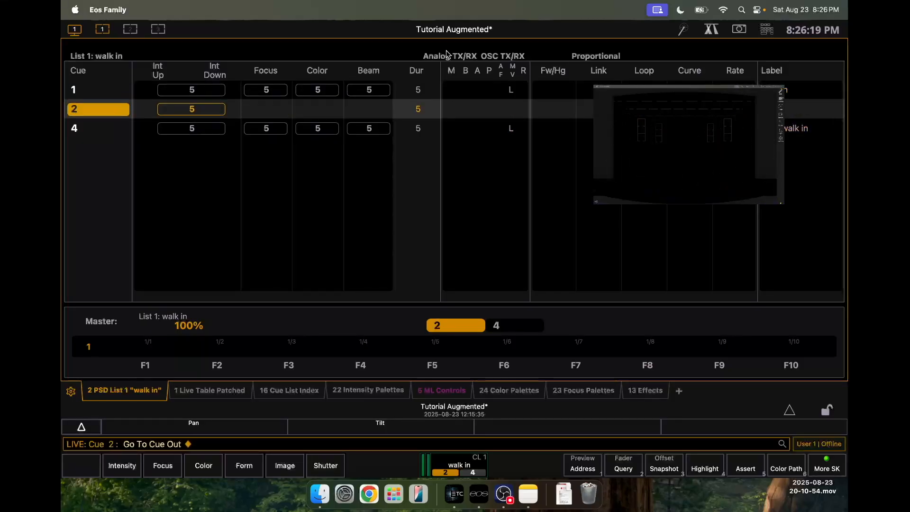
{"action": "key", "text": "shift+space"}
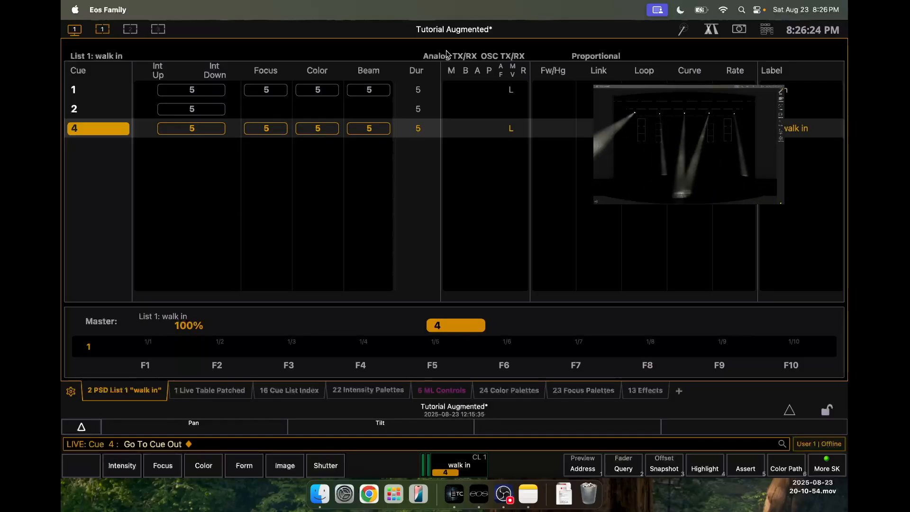
Bring up group 1 at 40% intensity and reset its color to home
{"action": "key", "text": "g"}
{"action": "key", "text": "1"}
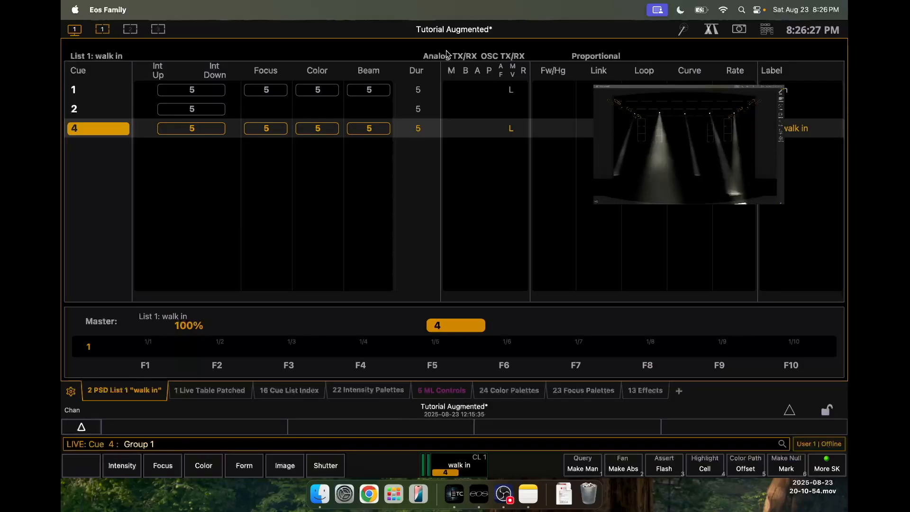
{"action": "key", "text": "Return"}
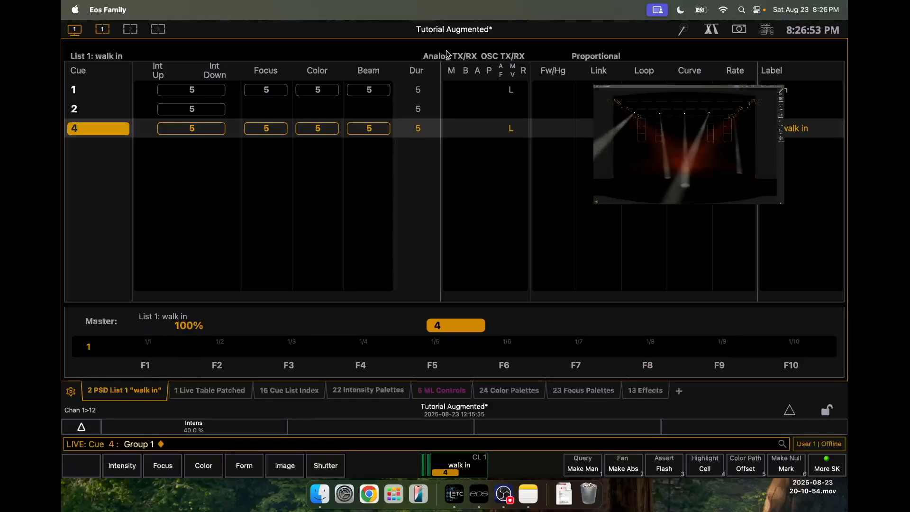
{"action": "key", "text": "c"}
{"action": "key", "text": "r"}
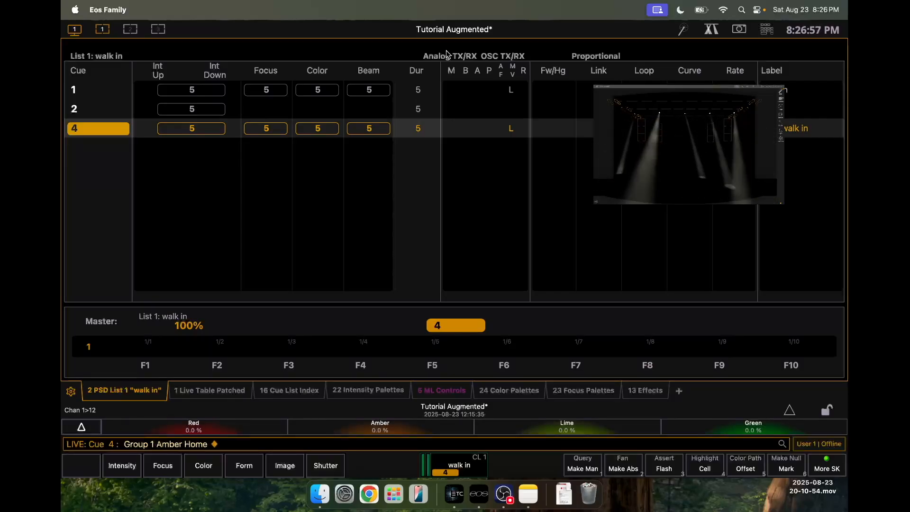
{"action": "left_click", "coordinate": [712, 29]}
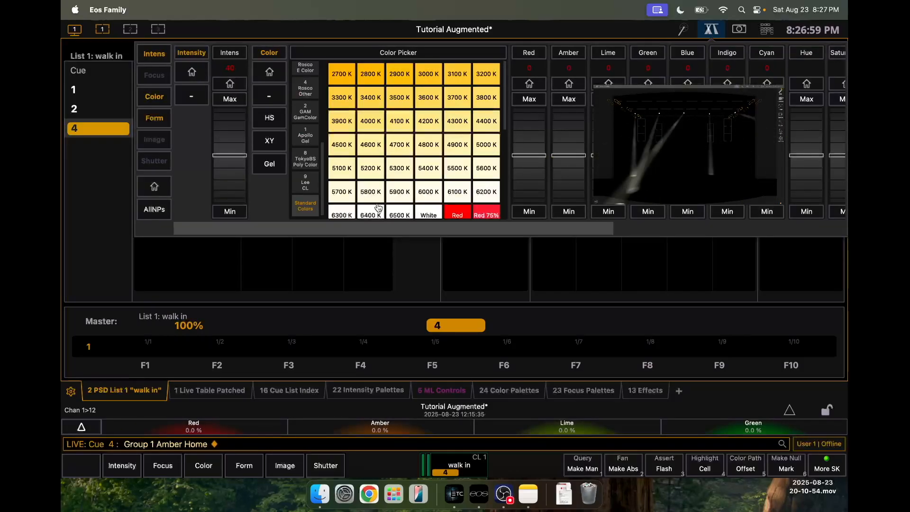
{"action": "left_click", "coordinate": [270, 122]}
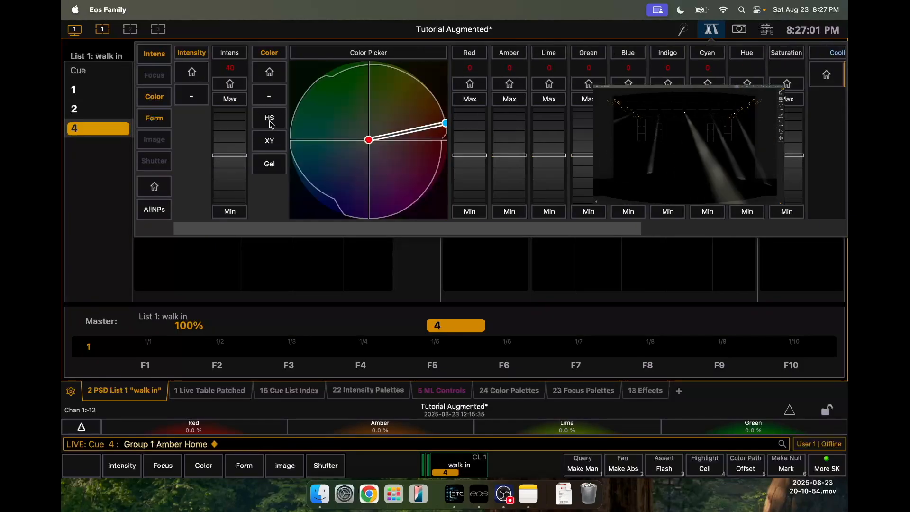
{"action": "left_click", "coordinate": [269, 72]}
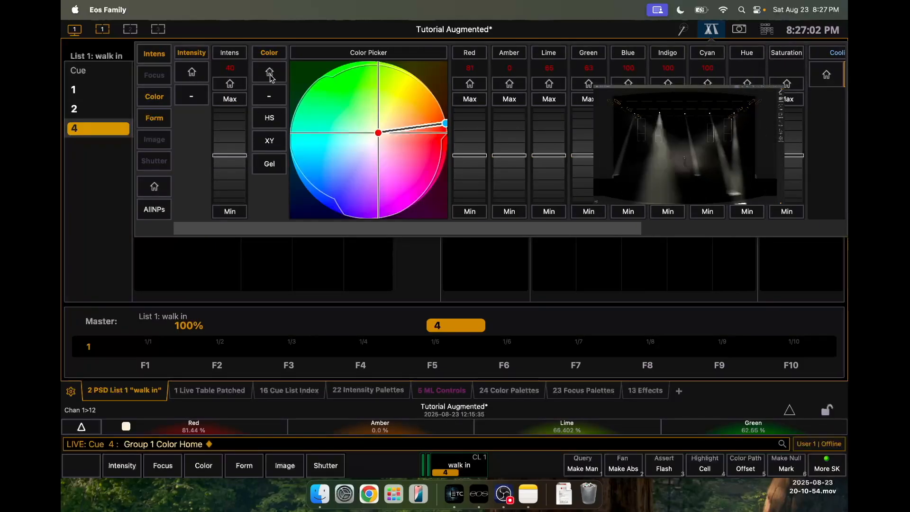
{"action": "left_click", "coordinate": [713, 30]}
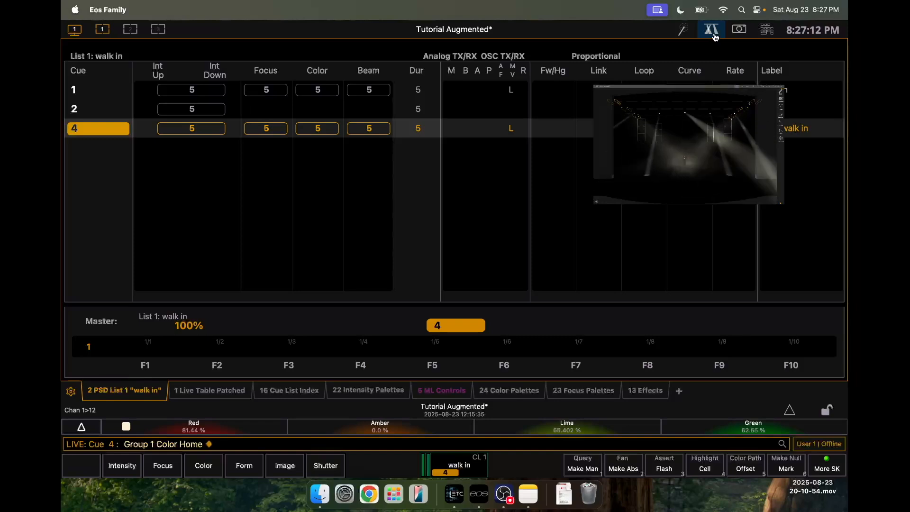
Select groups 5 and 6 together and bring them to full intensity
{"action": "key", "text": "g"}
{"action": "key", "text": "5"}
{"action": "key", "text": "plus"}
{"action": "key", "text": "g"}
{"action": "key", "text": "6"}
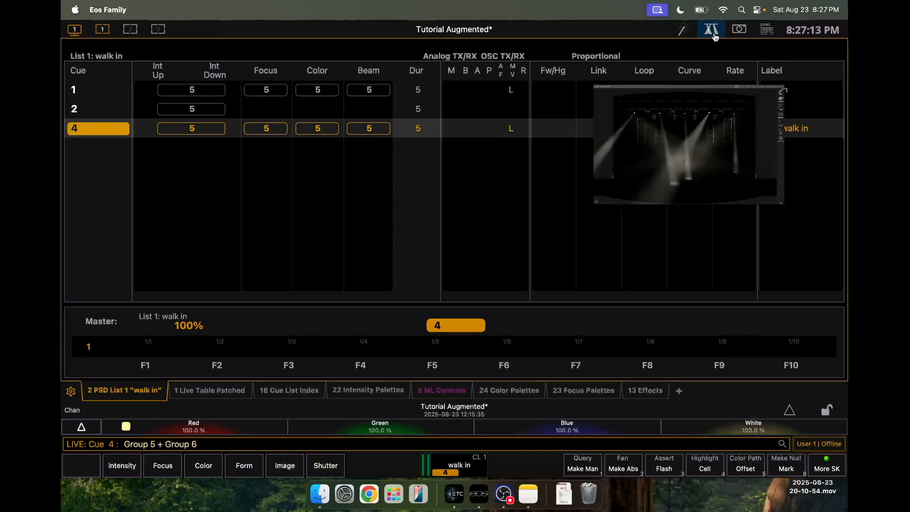
{"action": "key", "text": "f"}
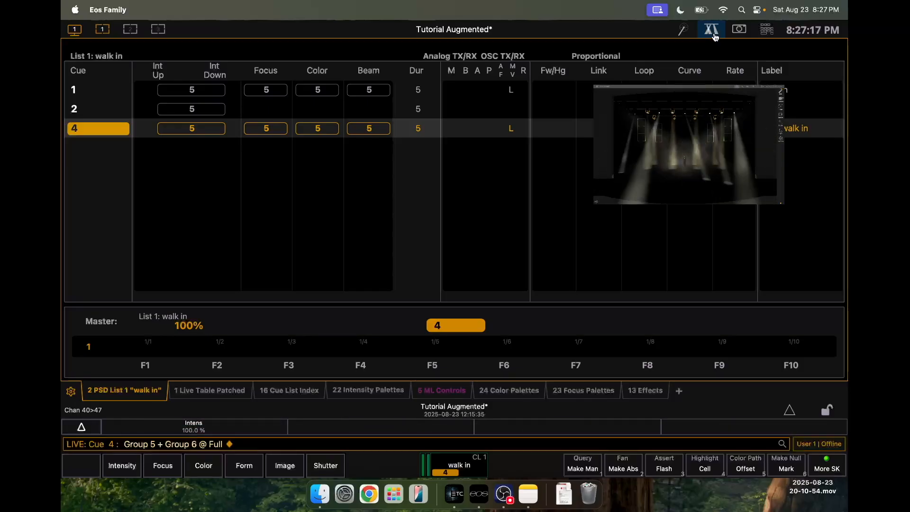
Apply intensity palette 2 to groups 5 and 6 and turn them blue
{"action": "key", "text": "h"}
{"action": "key", "text": "2"}
{"action": "key", "text": "Return"}
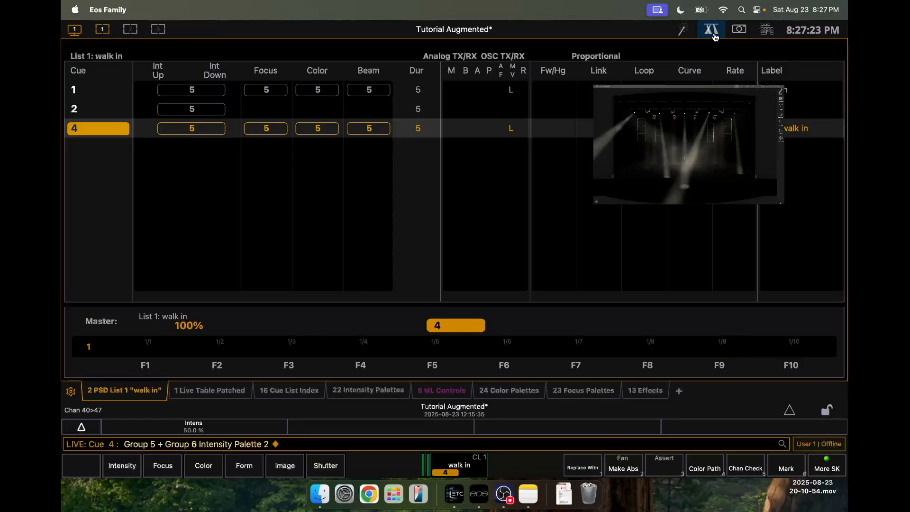
{"action": "key", "text": "alt+2"}
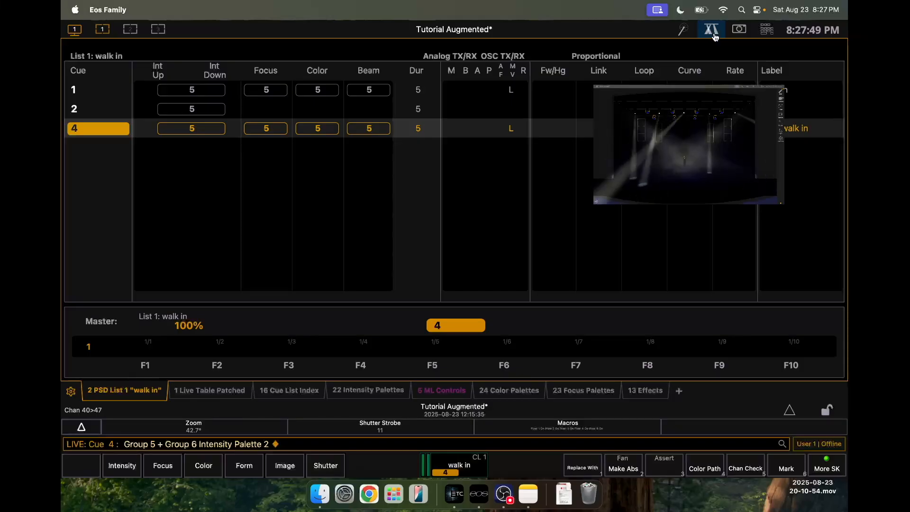
Record the current look as cue 5 with the label "enter"
{"action": "key", "text": "r"}
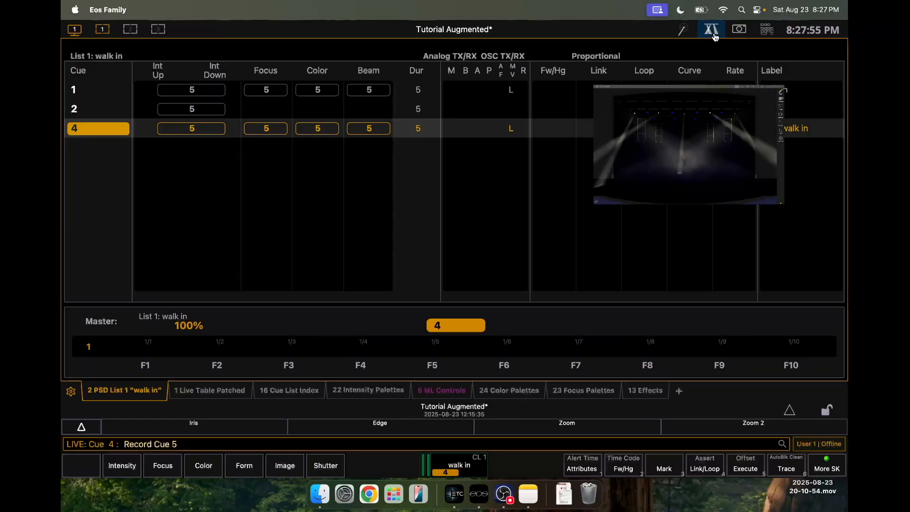
{"action": "key", "text": "l"}
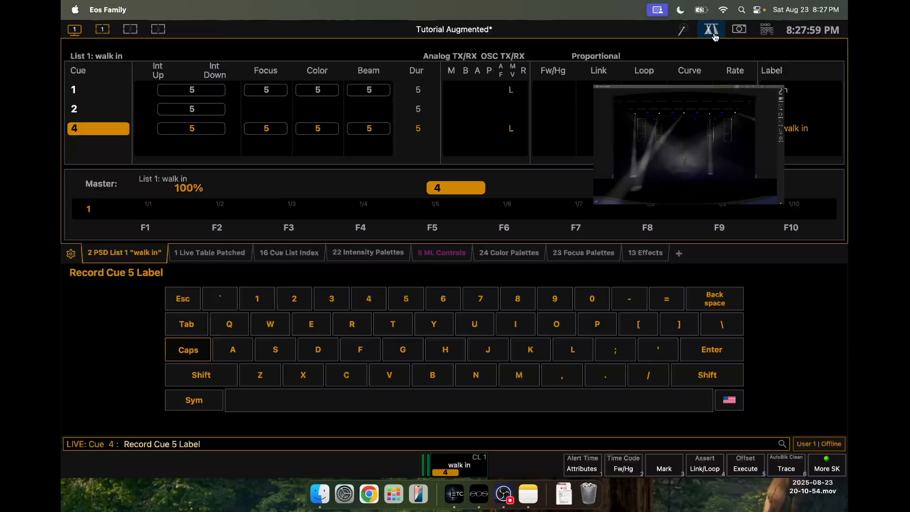
{"action": "type", "text": "enter"}
{"action": "key", "text": "Return"}
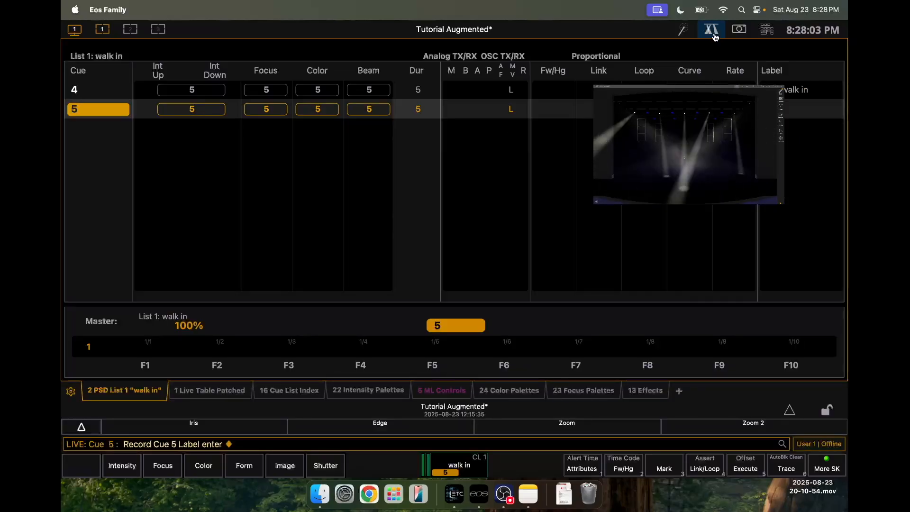
Set the time of cue 5 to 2 seconds
{"action": "key", "text": "q"}
{"action": "key", "text": "5"}
{"action": "key", "text": "t"}
{"action": "key", "text": "2"}
{"action": "key", "text": "Return"}
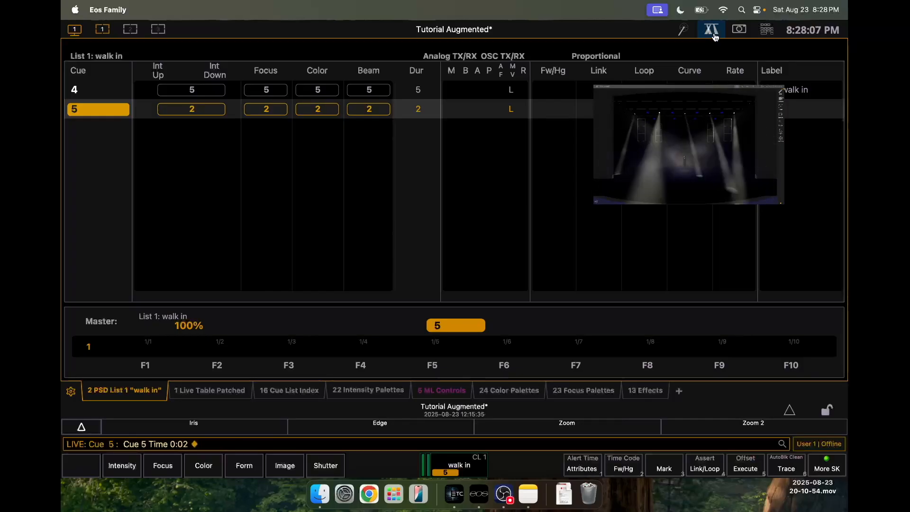
Step back and forth between cue 4 and cue 5 to check the transition, ending on cue 4
{"action": "key", "text": "ctrl+alt+space"}
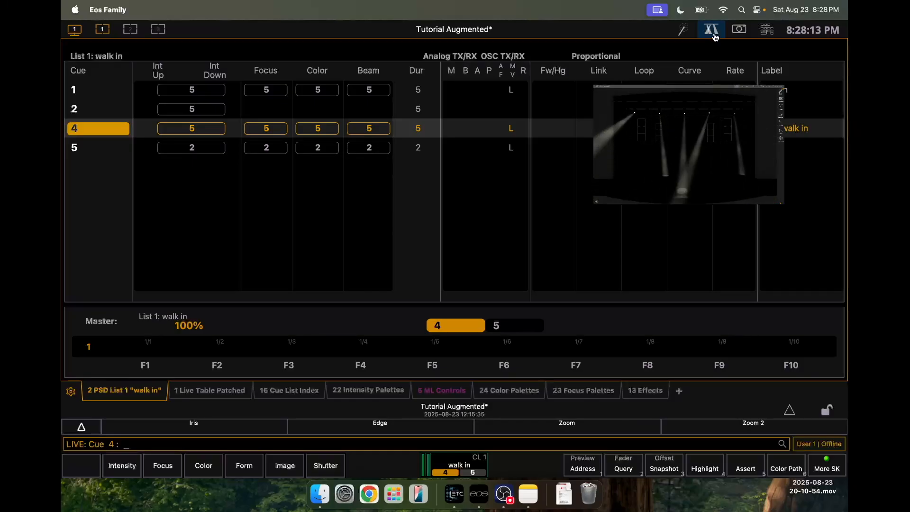
{"action": "key", "text": "ctrl+space"}
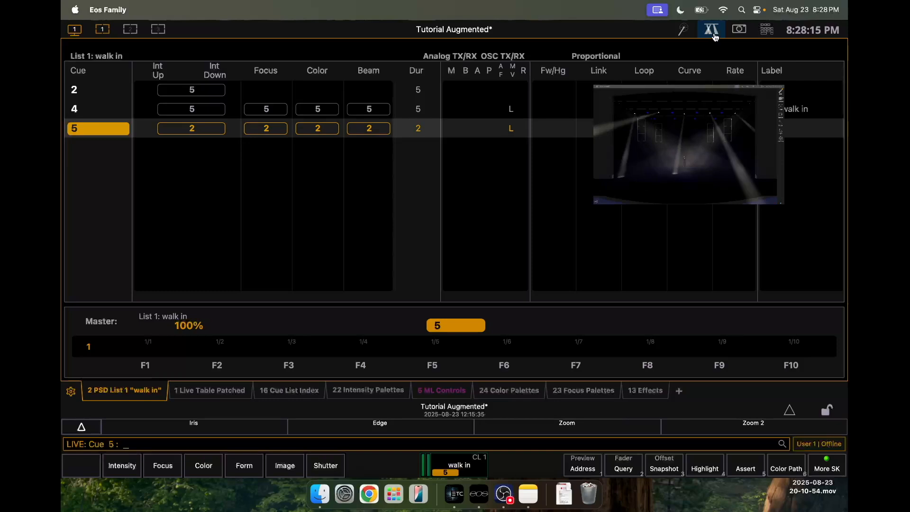
{"action": "key", "text": "ctrl+alt+space"}
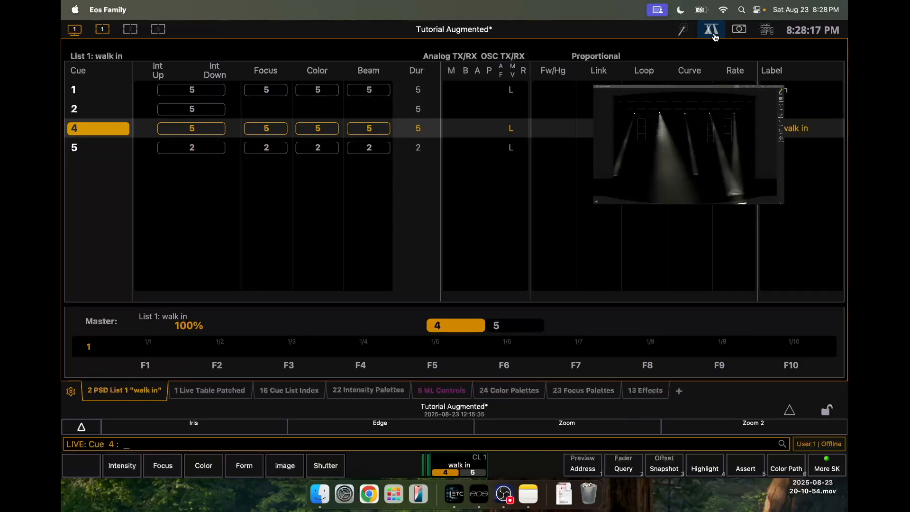
{"action": "key", "text": "ctrl+space"}
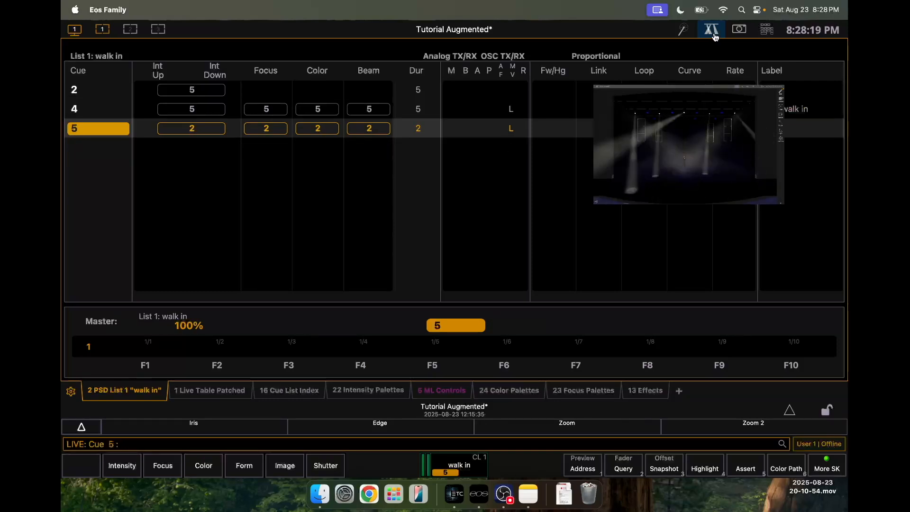
{"action": "key", "text": "ctrl+alt+space"}
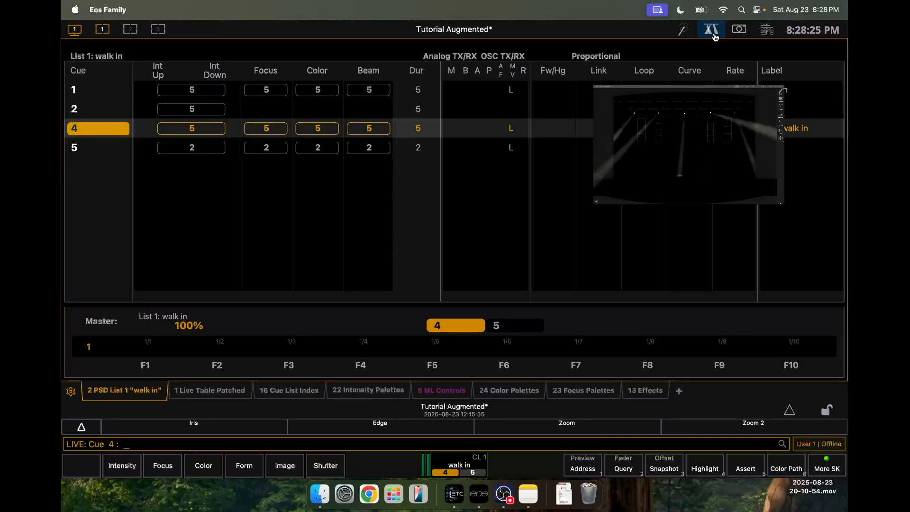
Set a follow time of 2 seconds on cue 4
{"action": "key", "text": "shift"}
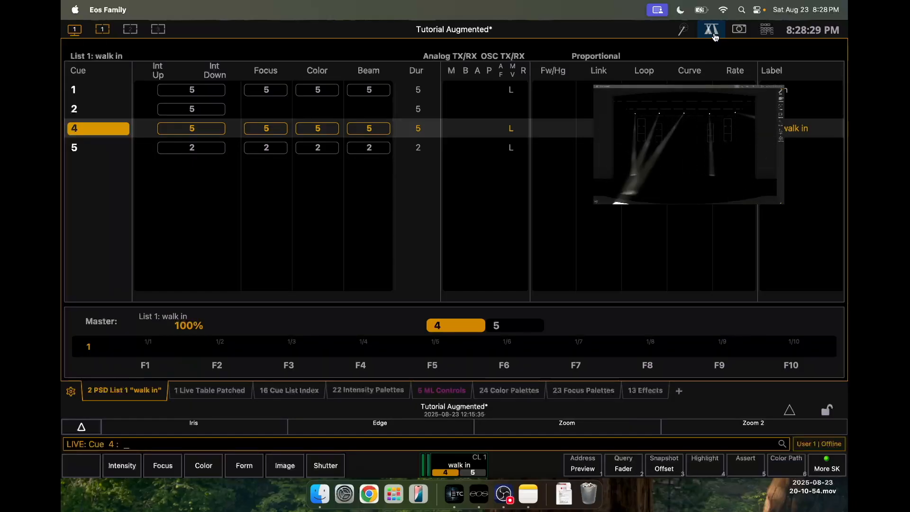
{"action": "type", "text": "q4"}
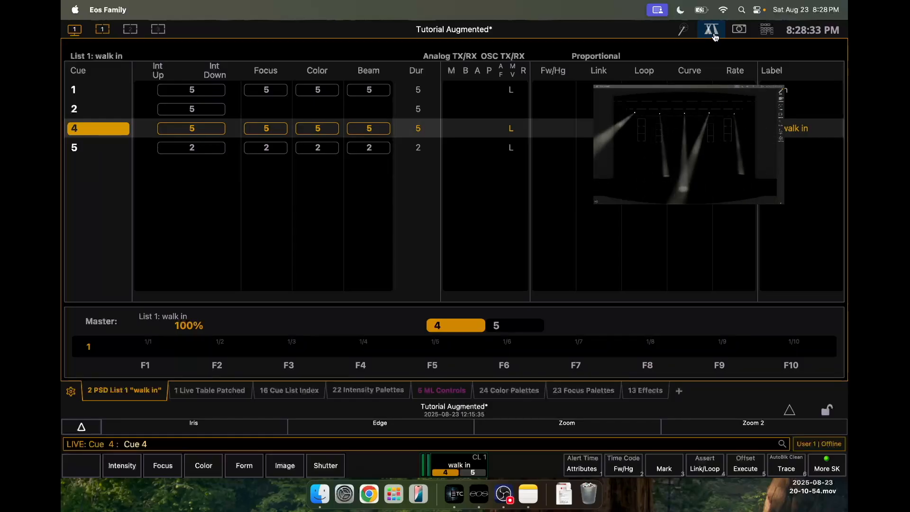
{"action": "left_click", "coordinate": [624, 469]}
{"action": "type", "text": "2"}
{"action": "key", "text": "Return"}
Go back to cue 2, run cue 4 with its follow into cue 5, and return to cue 4
{"action": "key", "text": "ctrl+BackSpace"}
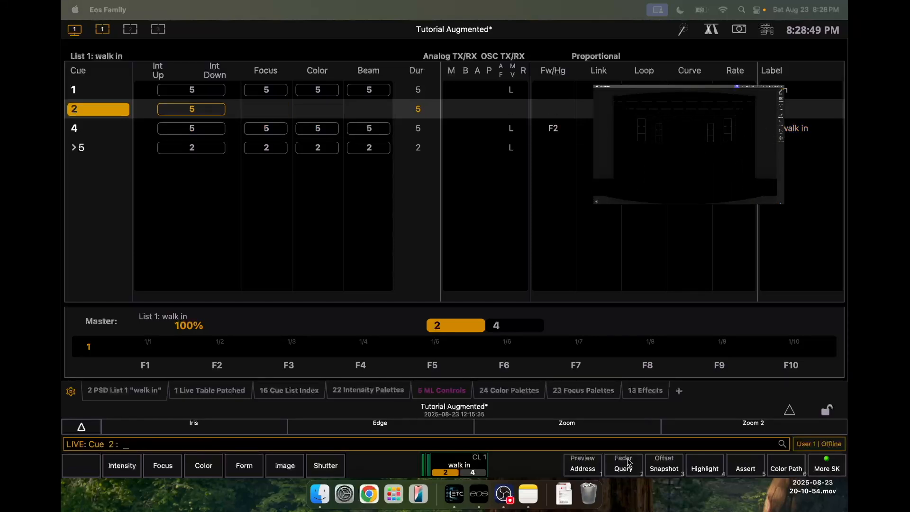
{"action": "key", "text": "ctrl+space"}
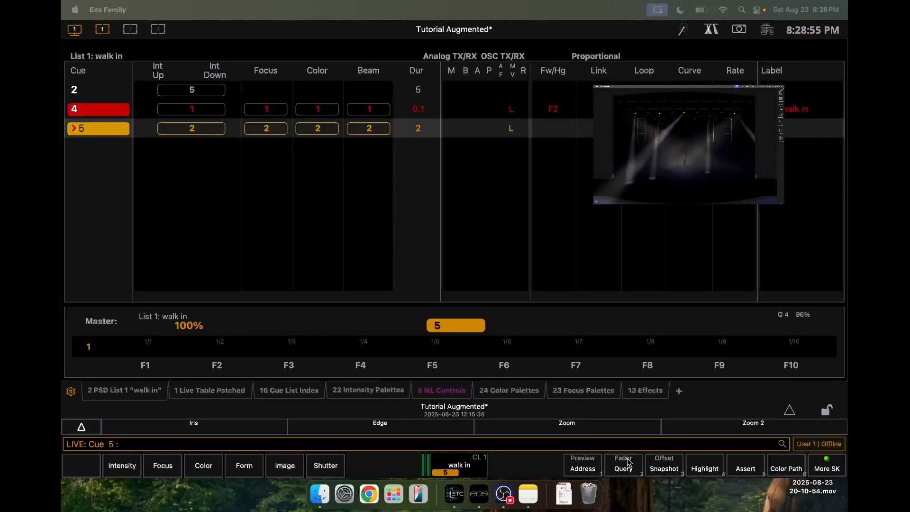
{"action": "key", "text": "ctrl+alt+space"}
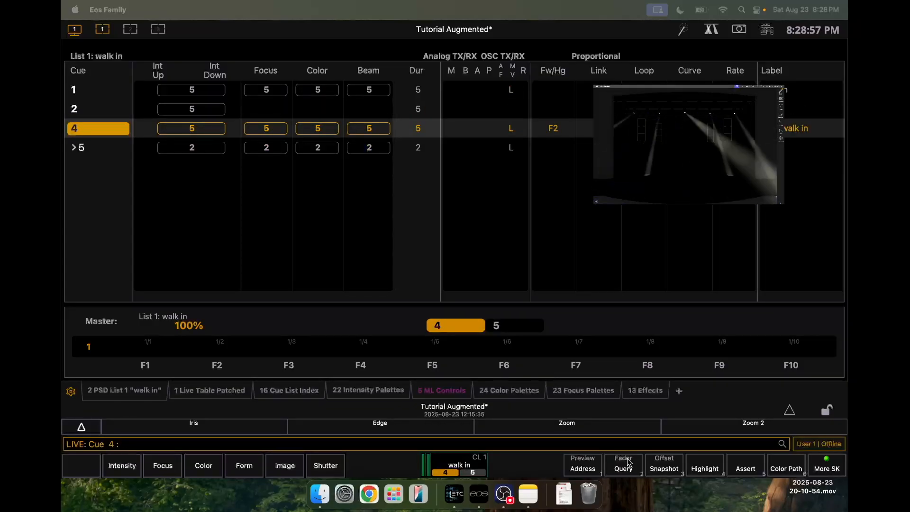
Replace the follow on cue 4 with a hang time of 2 seconds
{"action": "key", "text": "q"}
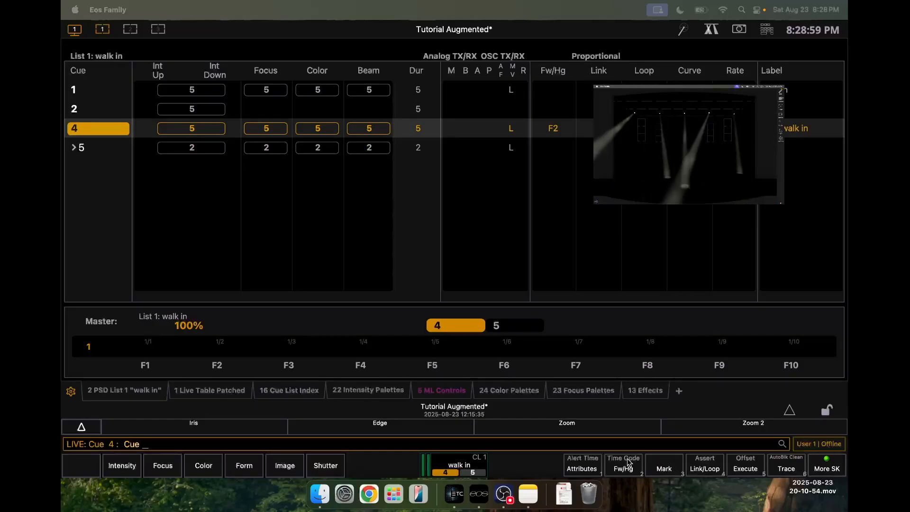
{"action": "type", "text": "4"}
{"action": "left_click", "coordinate": [629, 462]}
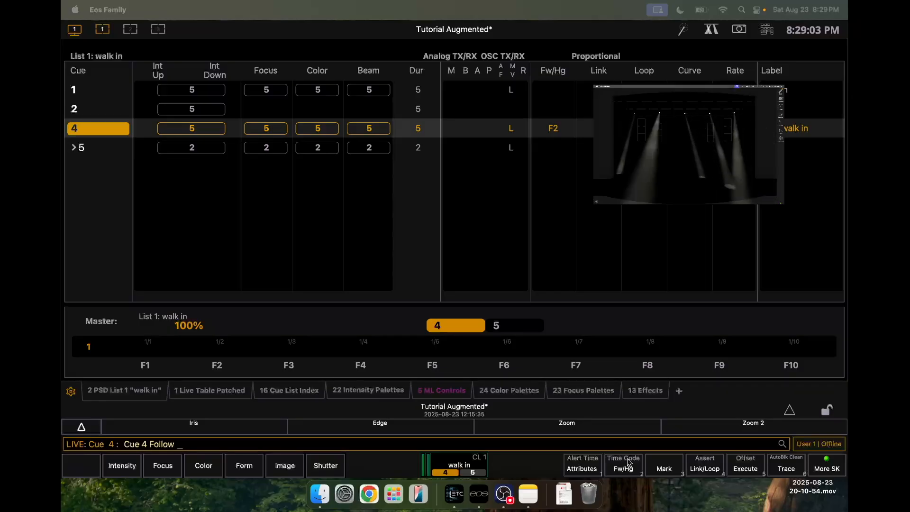
{"action": "left_click", "coordinate": [629, 462]}
{"action": "type", "text": "2"}
{"action": "key", "text": "Return"}
Go back to cue 2 and run cue 4 with its hang time into cue 5
{"action": "key", "text": "ctrl+alt+space"}
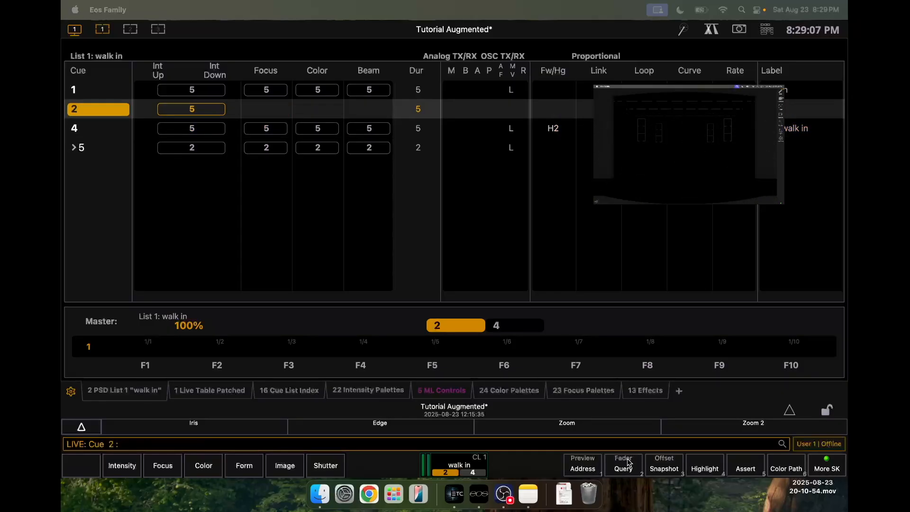
{"action": "key", "text": "ctrl+space"}
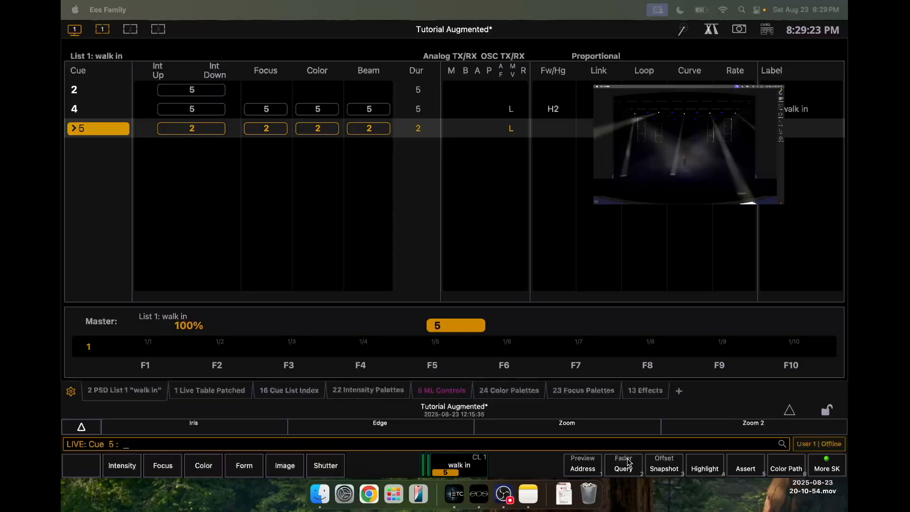
{"action": "key", "text": "ctrl+space"}
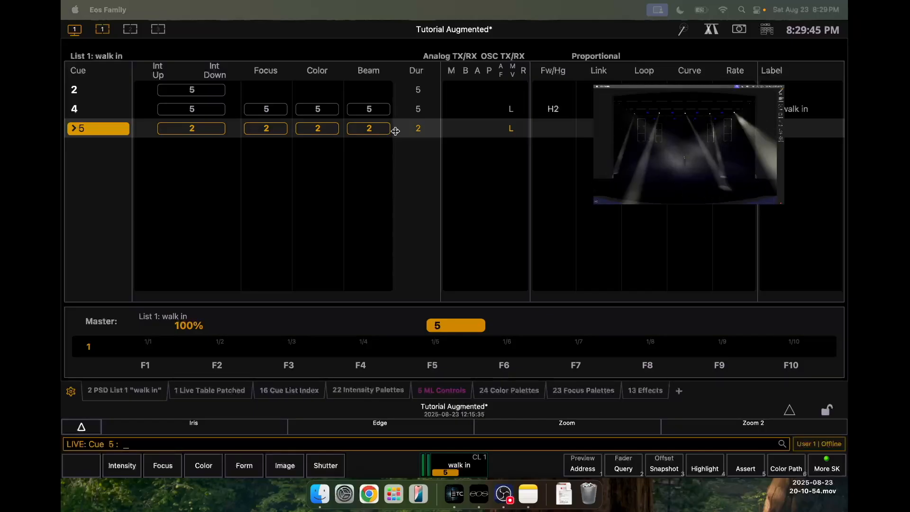
Stop the effect on group 3 and take the group's intensity out
{"action": "key", "text": "g"}
{"action": "key", "text": "3"}
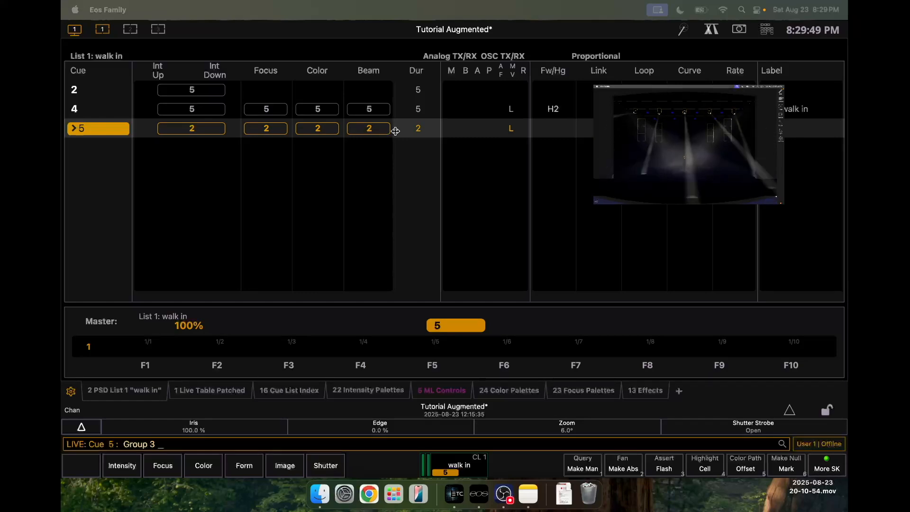
{"action": "key", "text": "shift+e"}
{"action": "key", "text": "Return"}
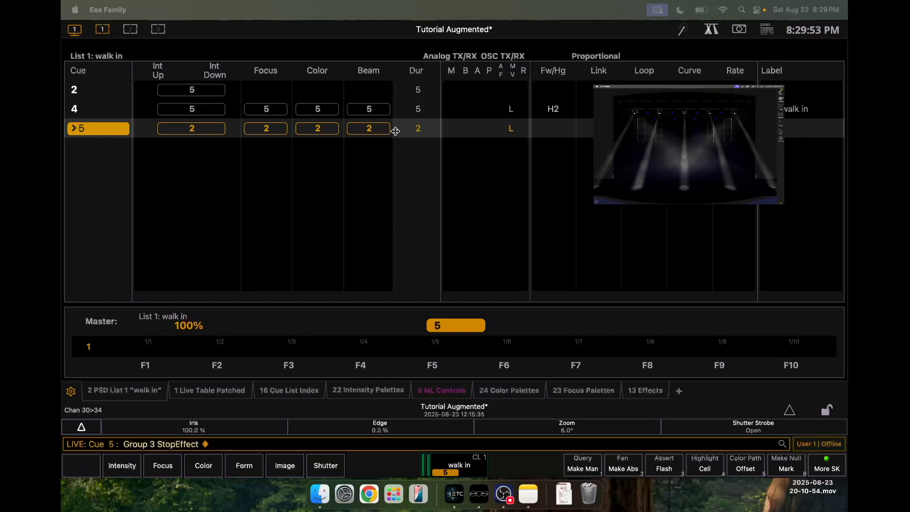
{"action": "key", "text": "a"}
{"action": "key", "text": "o"}
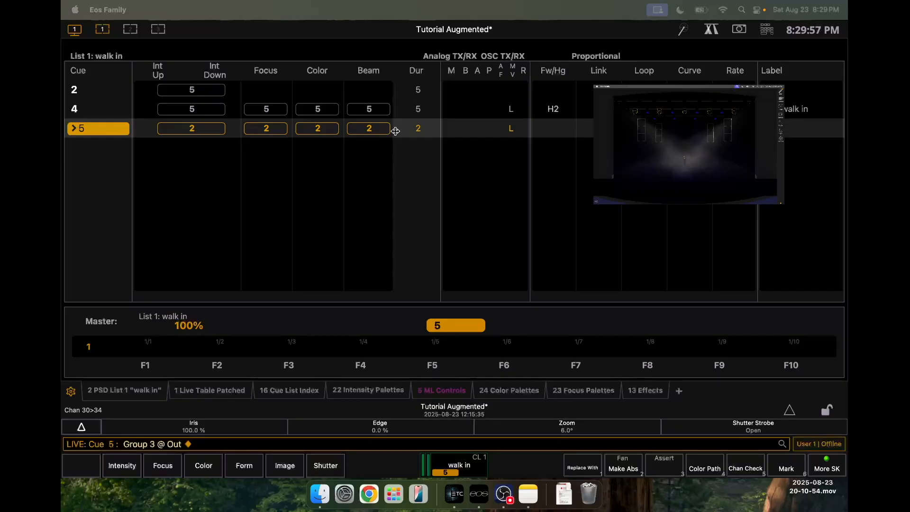
Bring group 2 to full intensity
{"action": "key", "text": "g"}
{"action": "key", "text": "2"}
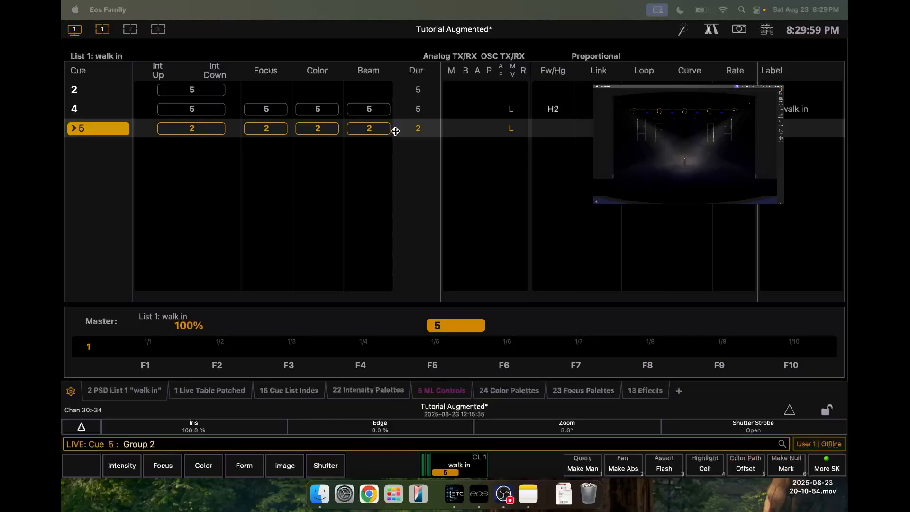
{"action": "key", "text": "f"}
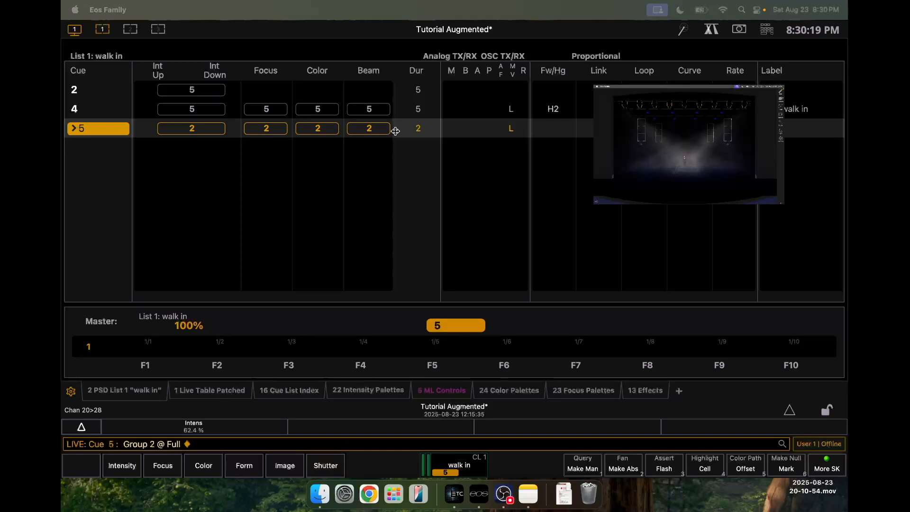
Record the current look as cue 6 with the label "person set"
{"action": "type", "text": "r"}
{"action": "type", "text": "6 Label"}
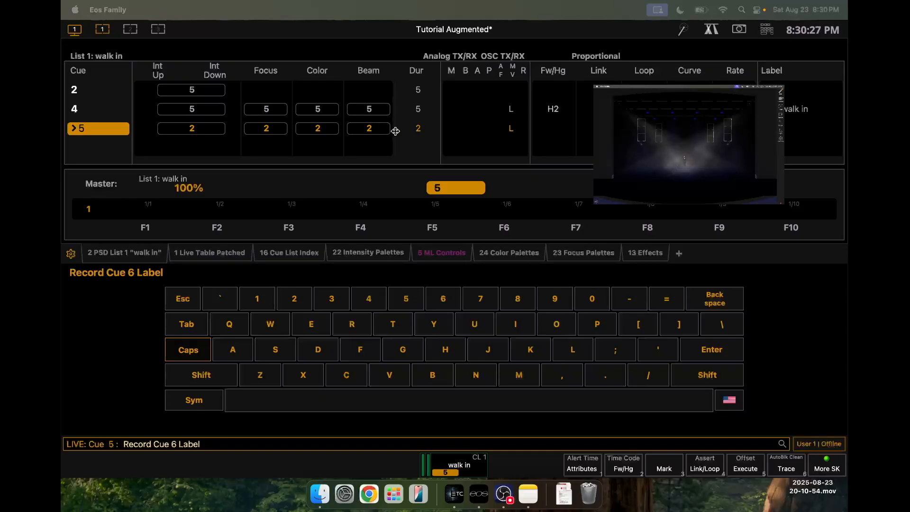
{"action": "type", "text": "person set"}
{"action": "key", "text": "Return"}
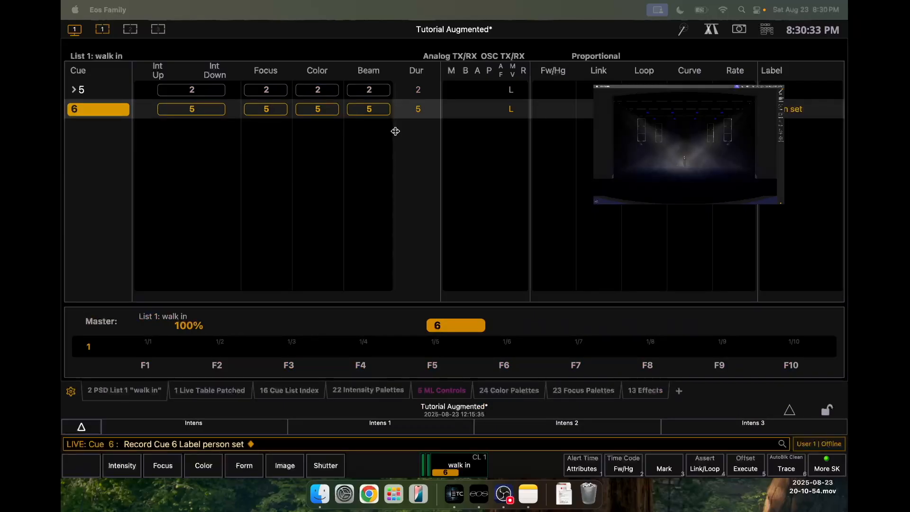
Step back to before cue 1 and play the cue list through from cue 1 to cue 6
{"action": "key", "text": "F11"}
{"action": "key", "text": "F11"}
{"action": "key", "text": "F11"}
{"action": "key", "text": "F11"}
{"action": "key", "text": "F11"}
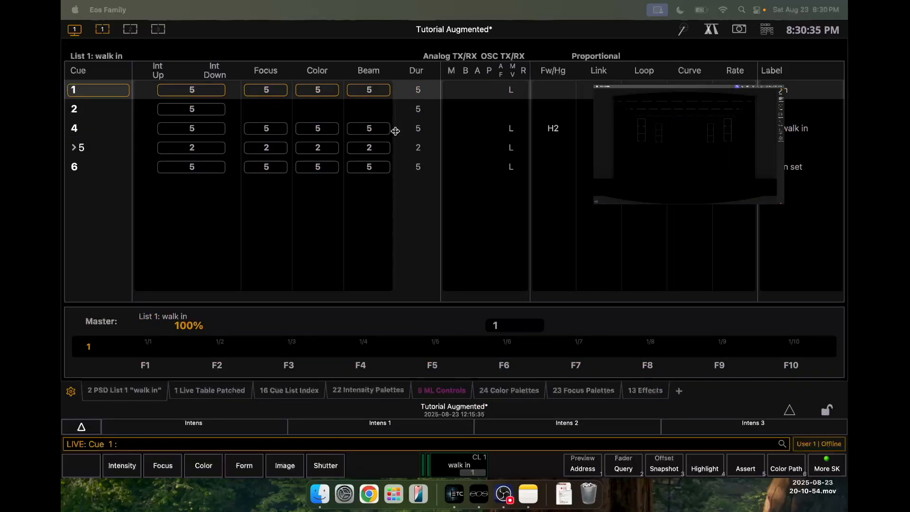
{"action": "key", "text": "ctrl+space"}
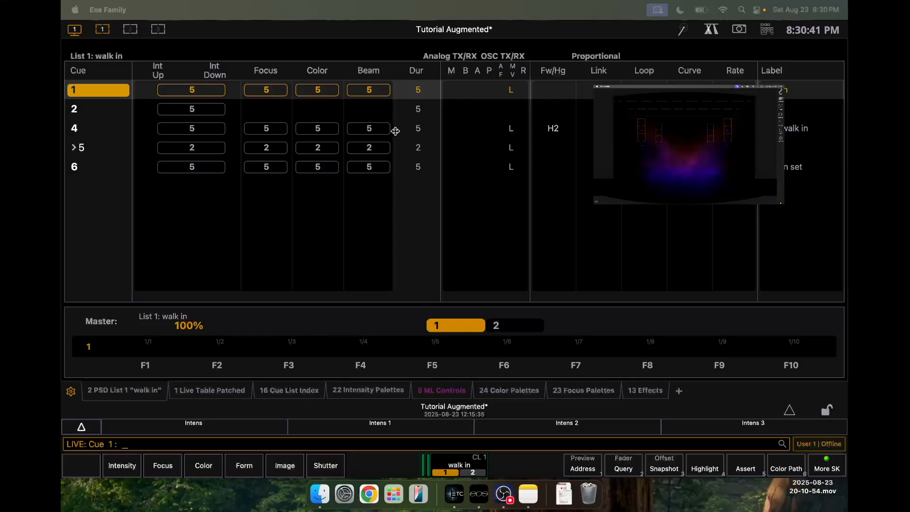
{"action": "key", "text": "ctrl+space"}
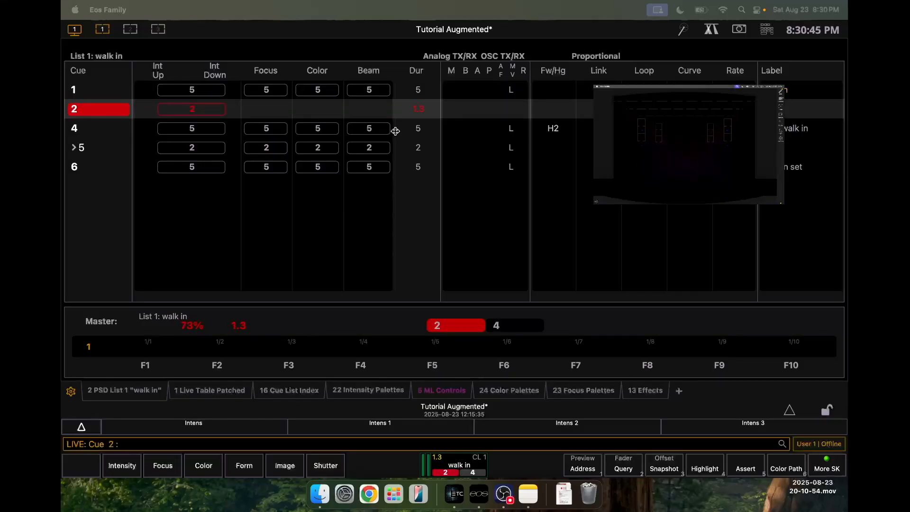
{"action": "key", "text": "ctrl+F1"}
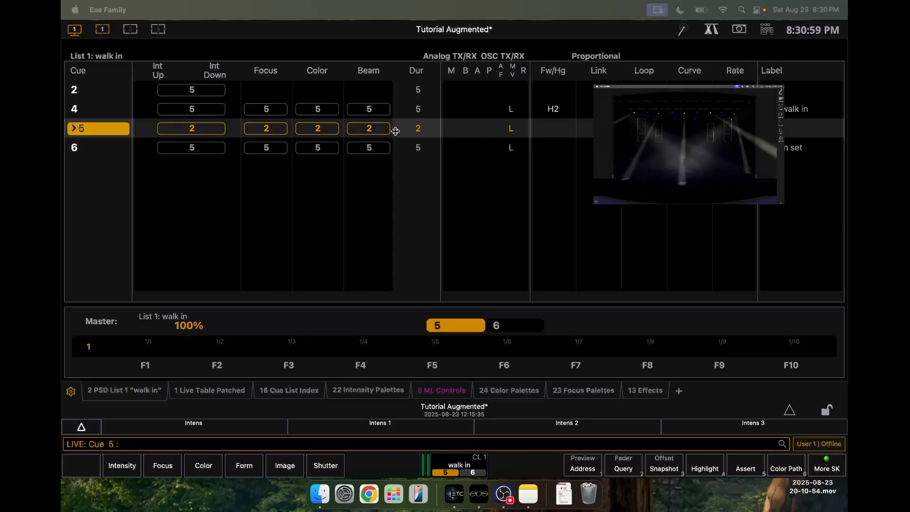
{"action": "key", "text": "ctrl+space"}
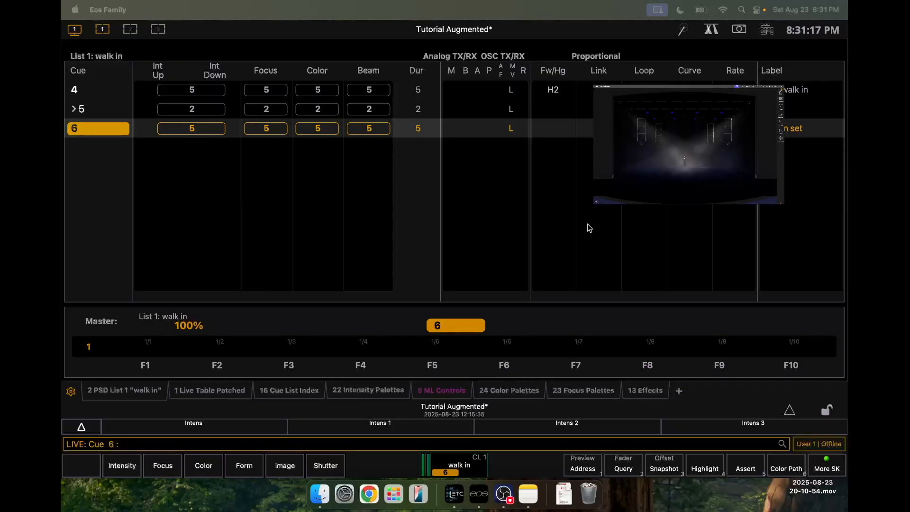
Set the Track record default to Cue Only Mode in the user settings of the setup
{"action": "left_click", "coordinate": [792, 413]}
{"action": "double_click", "coordinate": [400, 323]}
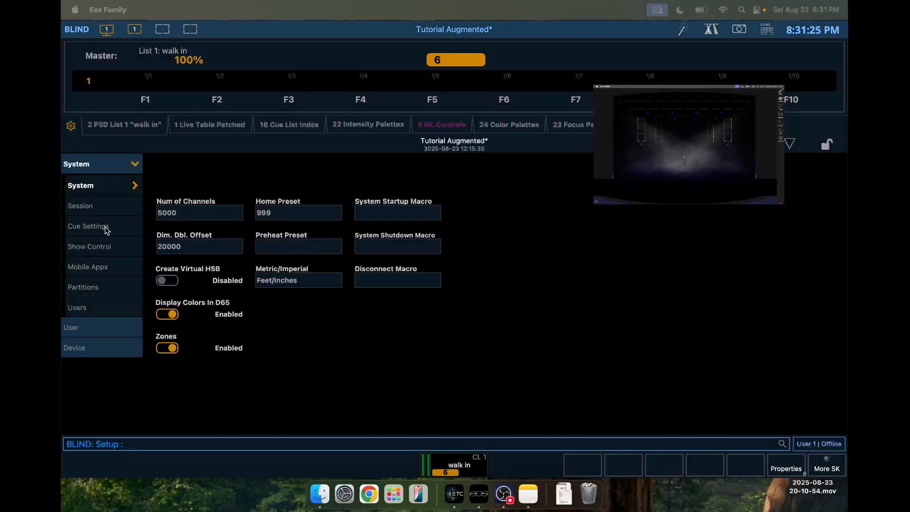
{"action": "left_click", "coordinate": [103, 229]}
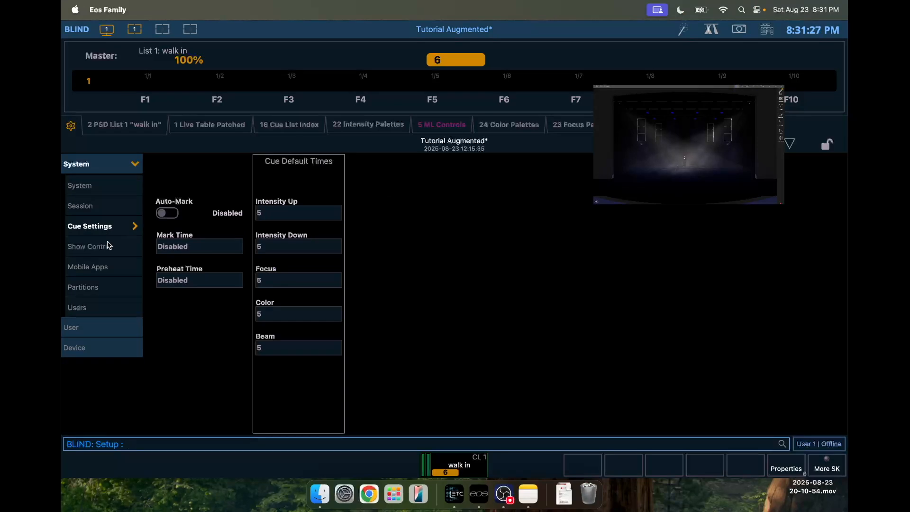
{"action": "left_click", "coordinate": [108, 249]}
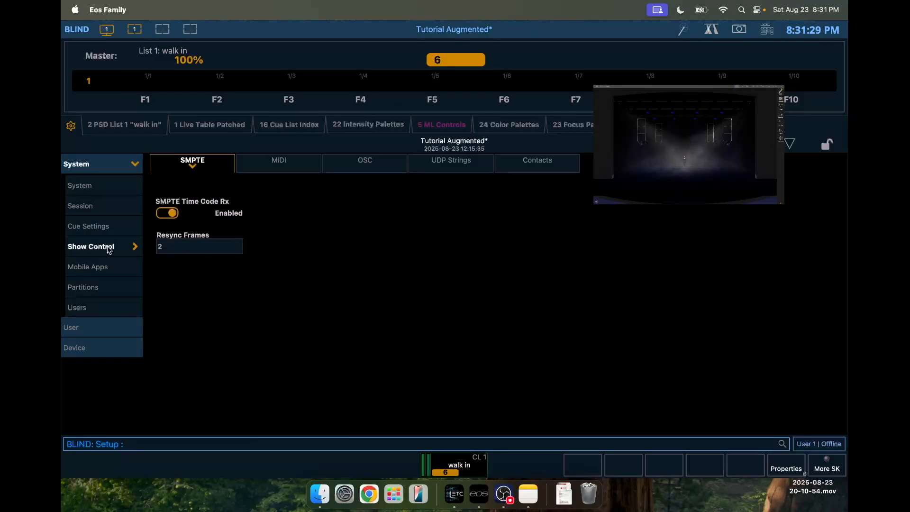
{"action": "left_click", "coordinate": [106, 203]}
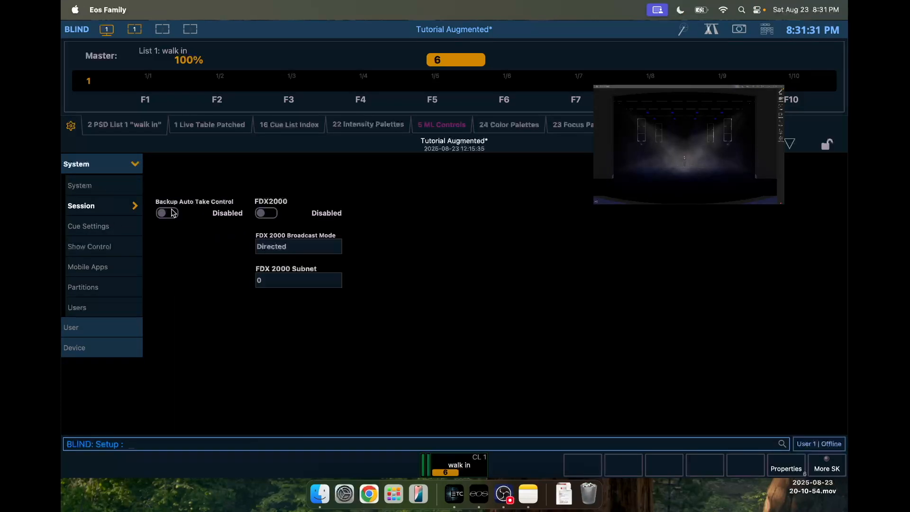
{"action": "left_click", "coordinate": [117, 185]}
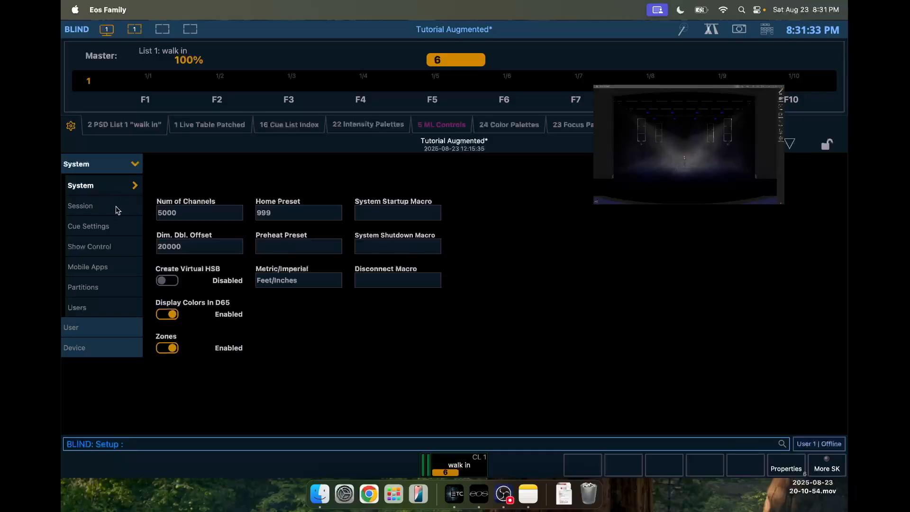
{"action": "left_click", "coordinate": [114, 247]}
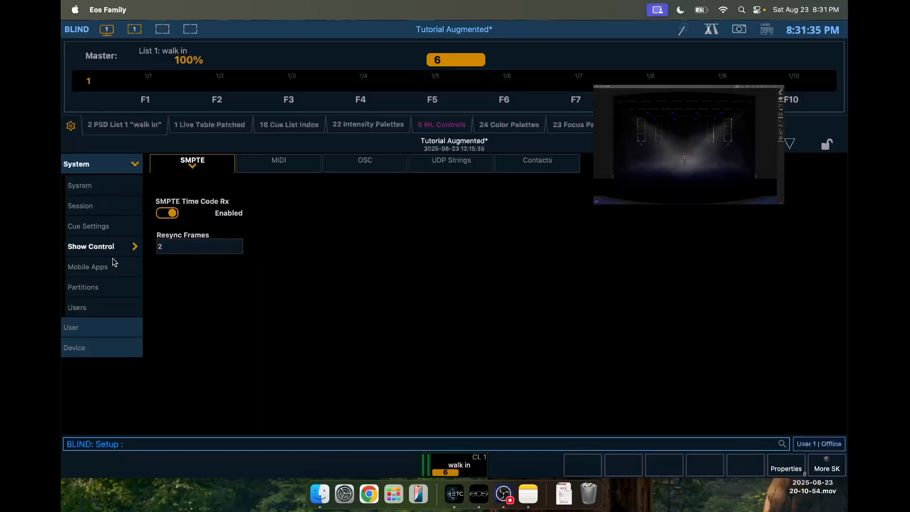
{"action": "left_click", "coordinate": [112, 260]}
{"action": "left_click", "coordinate": [112, 288]}
{"action": "left_click", "coordinate": [112, 307]}
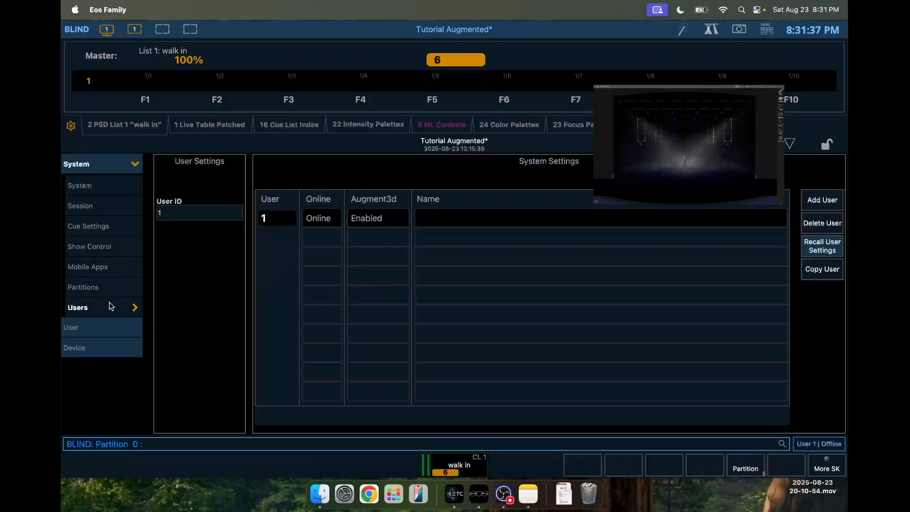
{"action": "left_click", "coordinate": [114, 326]}
{"action": "left_click", "coordinate": [184, 193]}
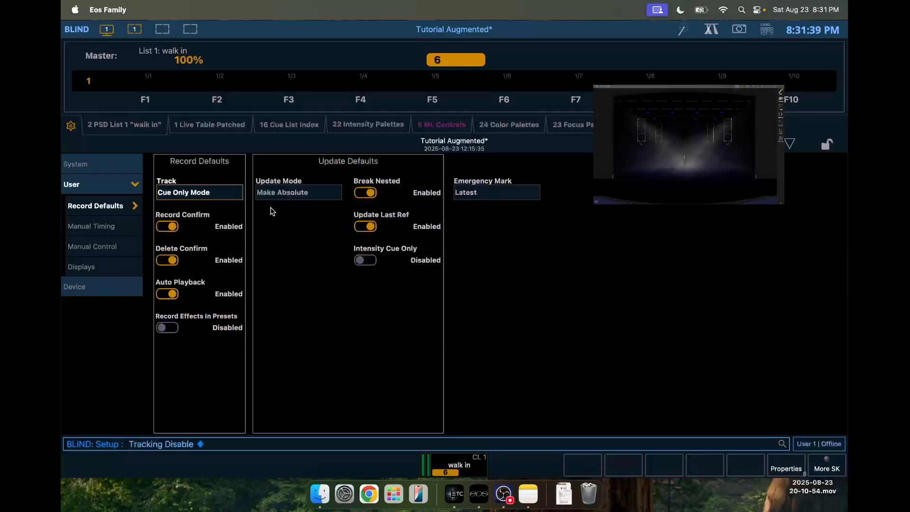
Return to live and show the list 1 playback status display with the lower control area collapsed
{"action": "key", "text": "F1"}
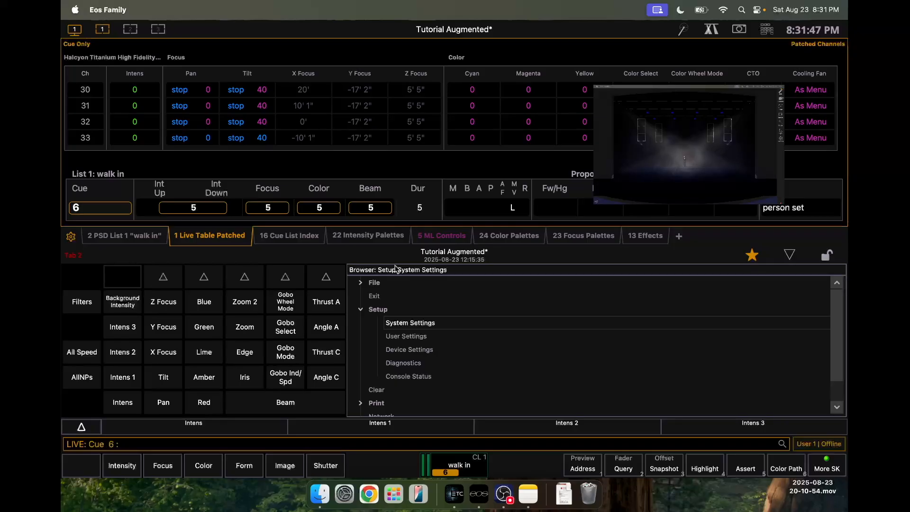
{"action": "key", "text": "Tab"}
{"action": "key", "text": "2"}
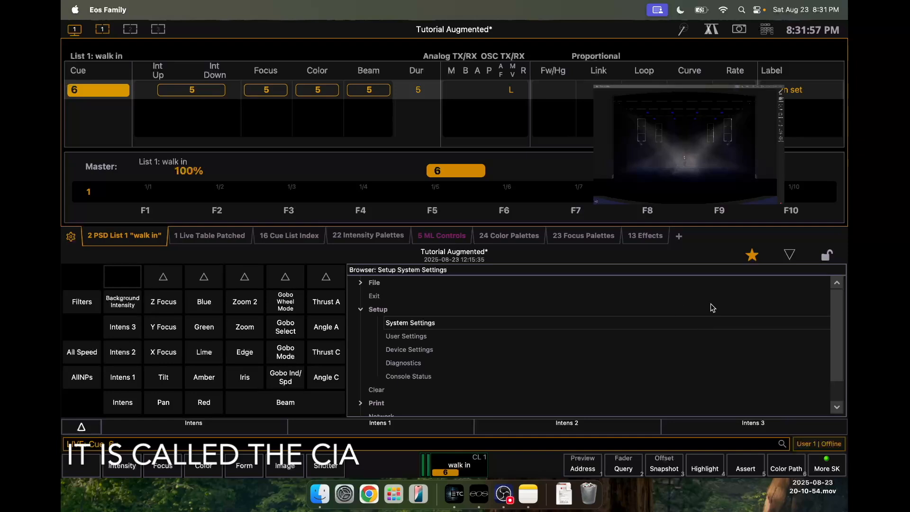
{"action": "left_click", "coordinate": [790, 254]}
{"action": "left_click", "coordinate": [790, 255]}
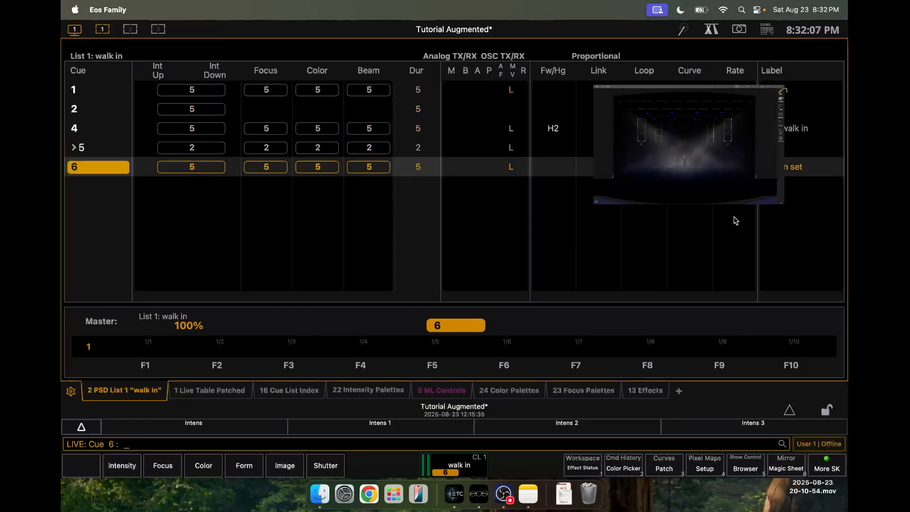
Update cue 4 with its active lights coloured green, and check it by running cue 5 and going back to cue 4
{"action": "key", "text": "ctrl+alt+space"}
{"action": "key", "text": "ctrl+alt+space"}
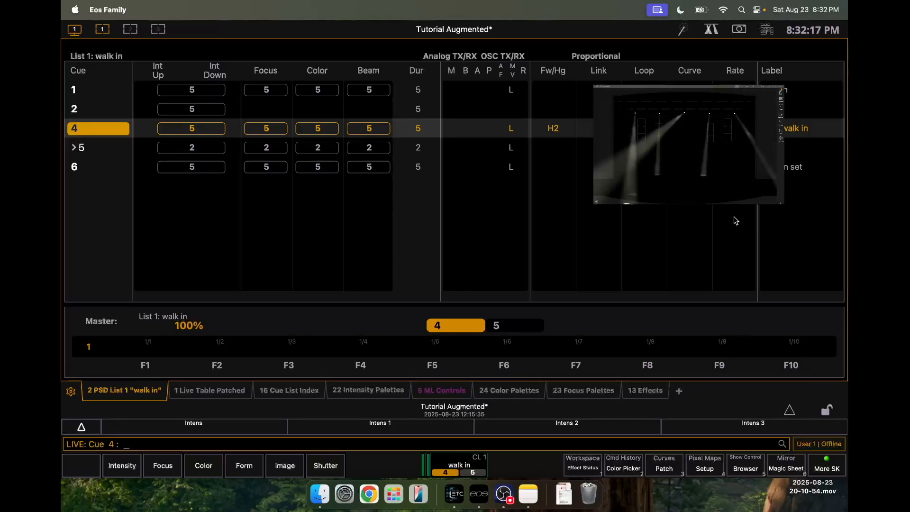
{"action": "key", "text": "alt+a"}
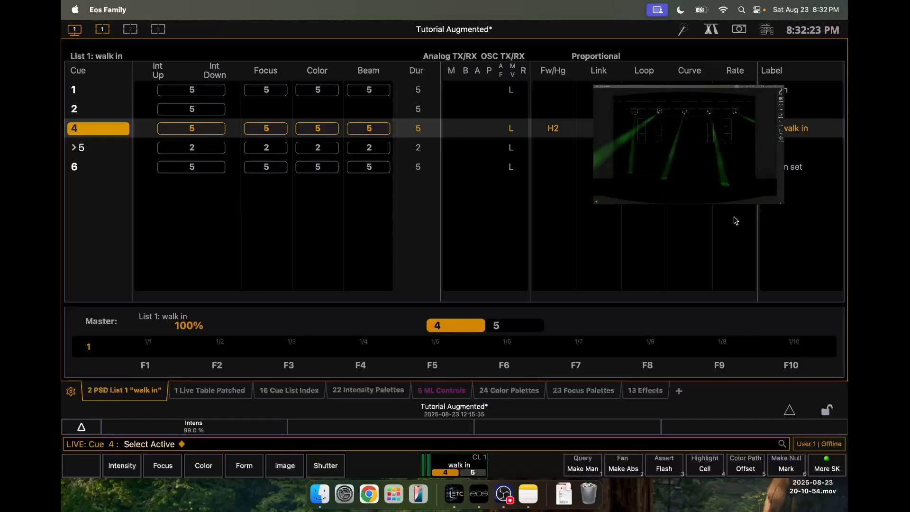
{"action": "key", "text": "u"}
{"action": "key", "text": "Return"}
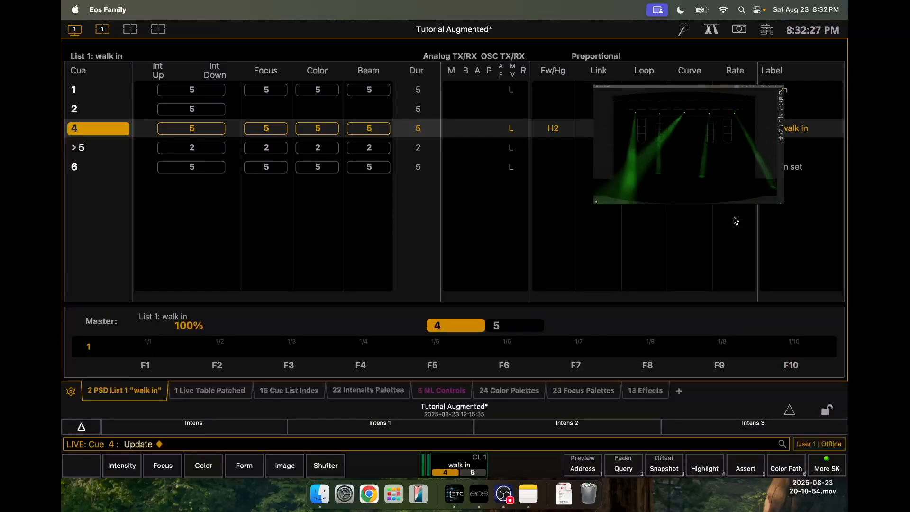
{"action": "key", "text": "ctrl+space"}
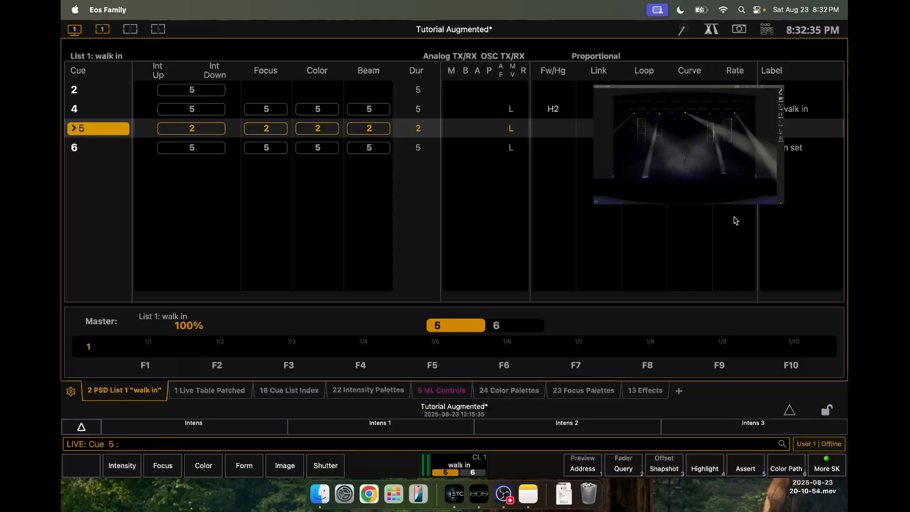
{"action": "key", "text": "ctrl+alt+space"}
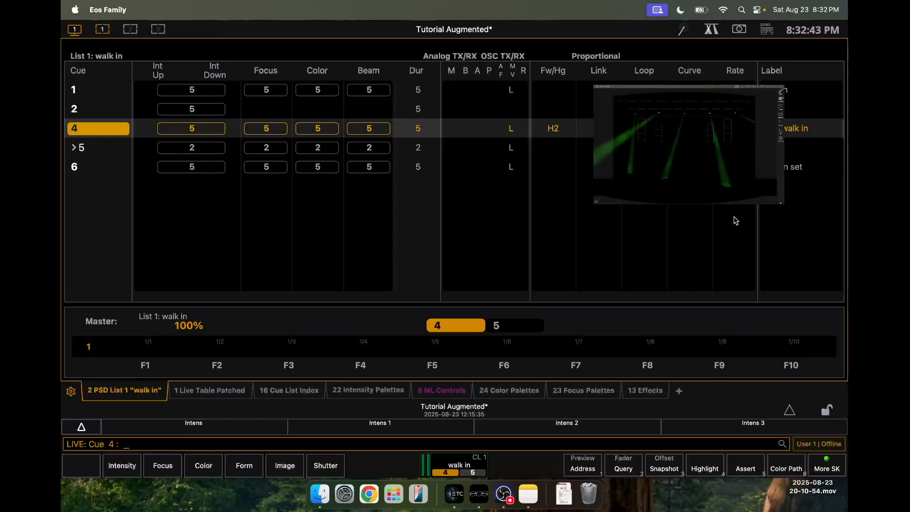
Recolour the active lights in cue 4 deep pink and update the cue with Track
{"action": "key", "text": "shift+apostrophe"}
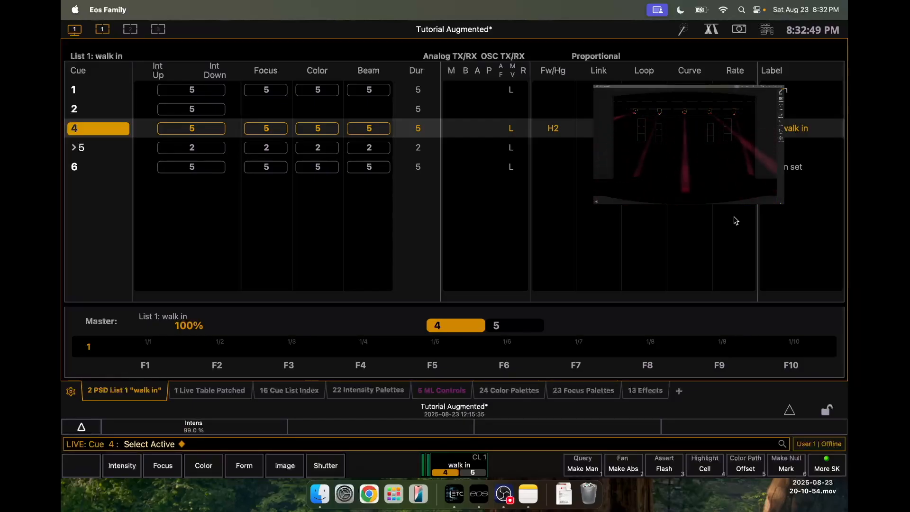
{"action": "key", "text": "alt+u"}
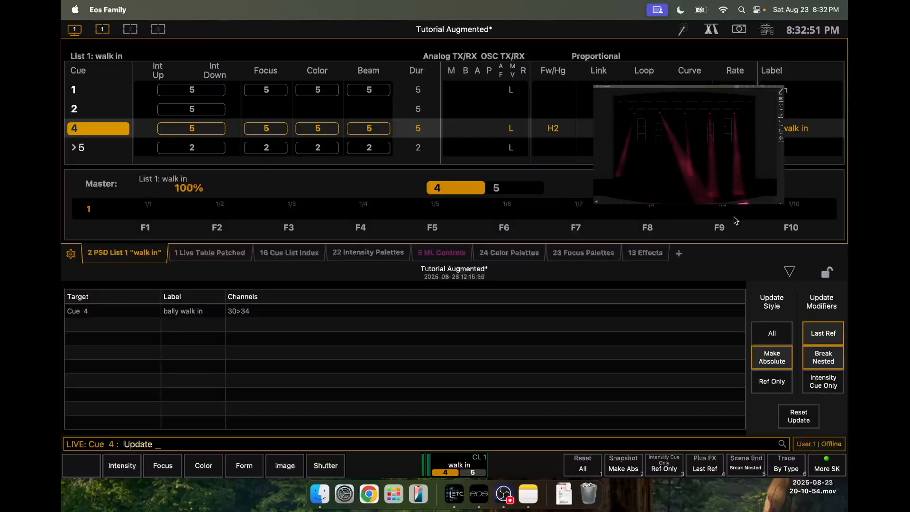
{"action": "key", "text": "alt+q"}
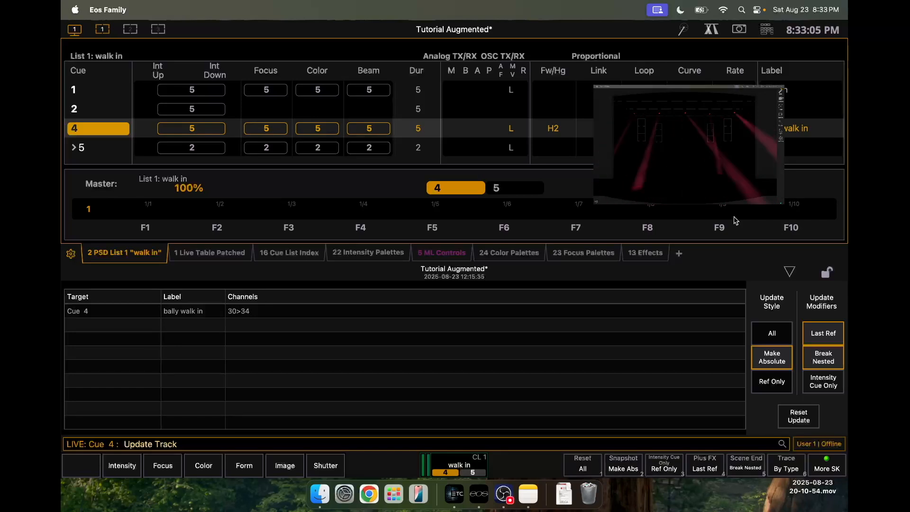
{"action": "key", "text": "Return"}
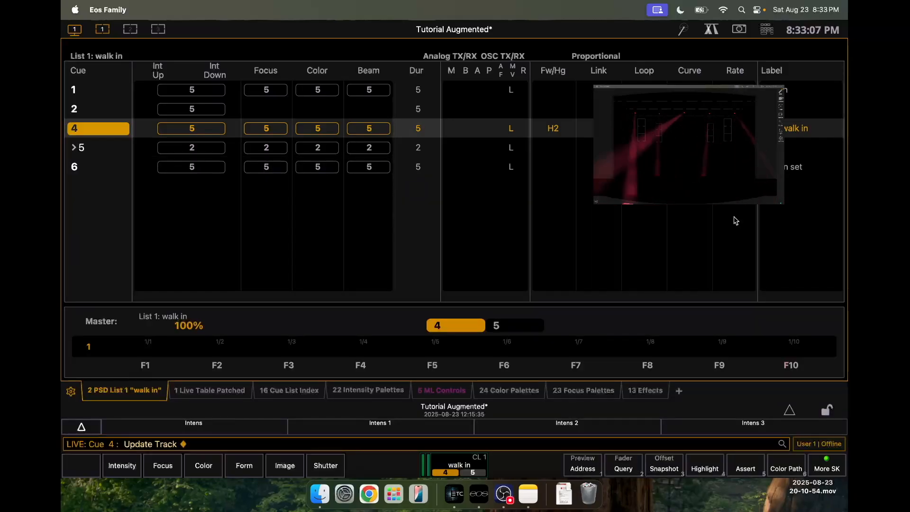
Run cue 5, go back to cue 4, and run cue 5 again to compare the colours
{"action": "key", "text": "ctrl+space"}
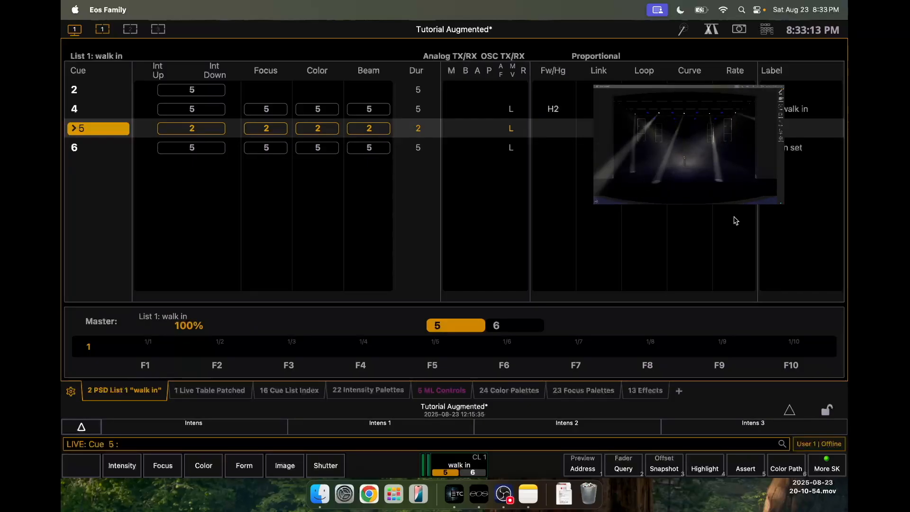
{"action": "key", "text": "ctrl+alt+space"}
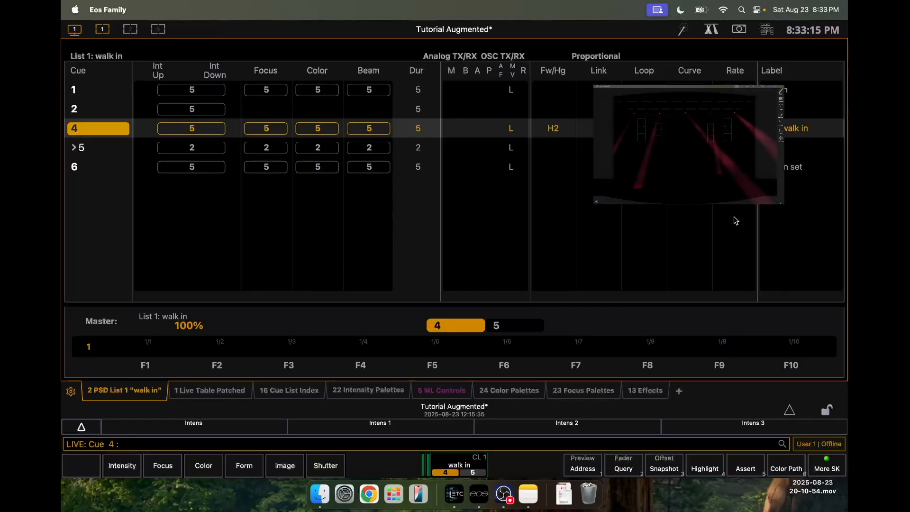
{"action": "key", "text": "ctrl+space"}
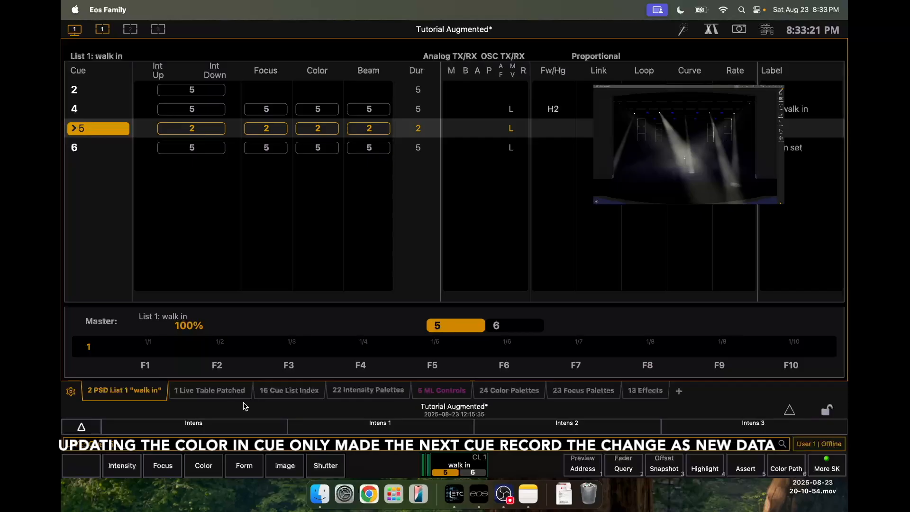
Examine Group 3's values across the cues in the blind spreadsheet, and return to the live table
{"action": "left_click", "coordinate": [212, 396]}
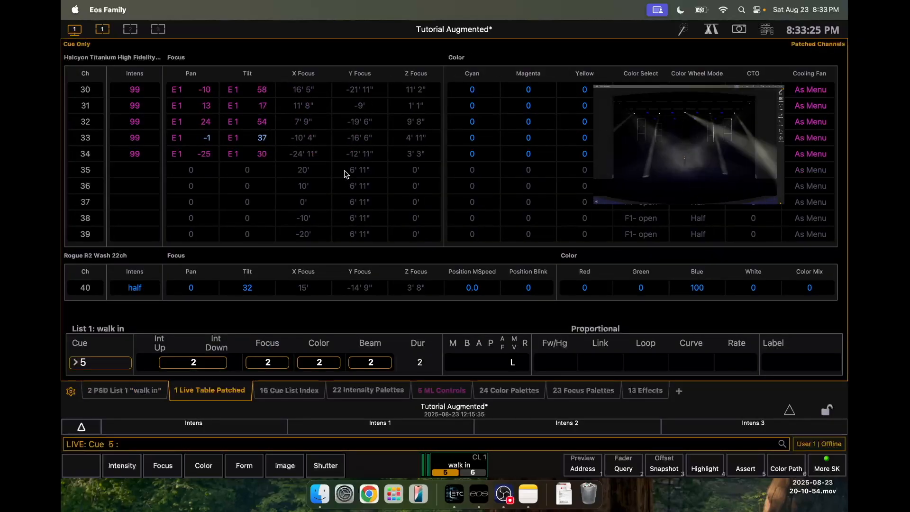
{"action": "key", "text": "F2"}
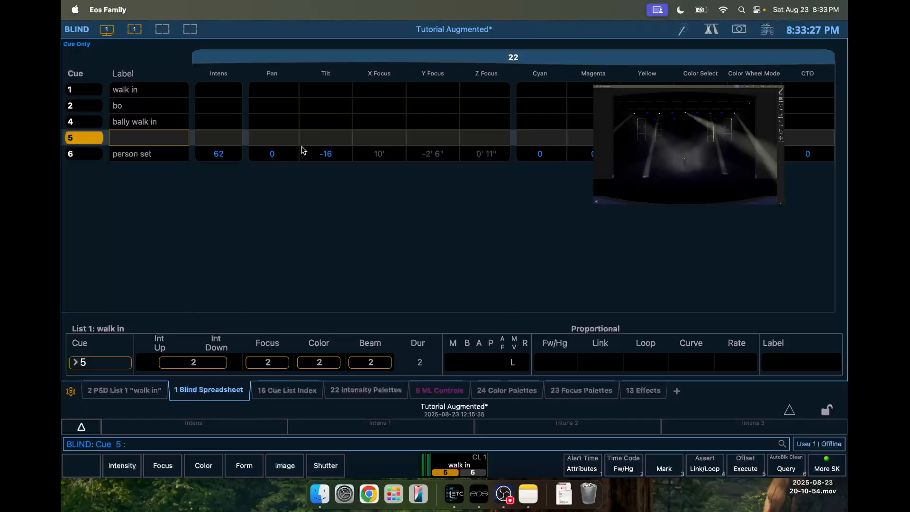
{"action": "type", "text": "g3"}
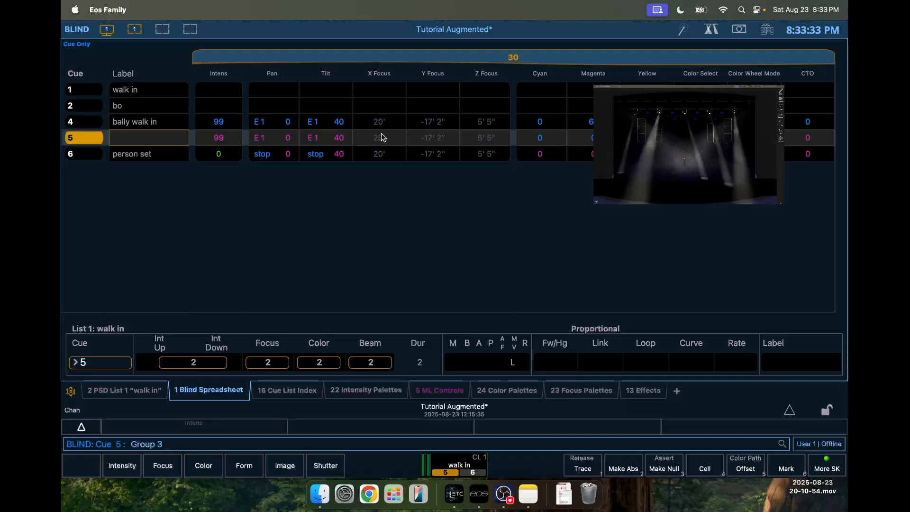
{"action": "scroll", "coordinate": [332, 122], "scroll_direction": "down", "scroll_amount": 1}
{"action": "scroll", "coordinate": [332, 121], "scroll_direction": "up", "scroll_amount": 1}
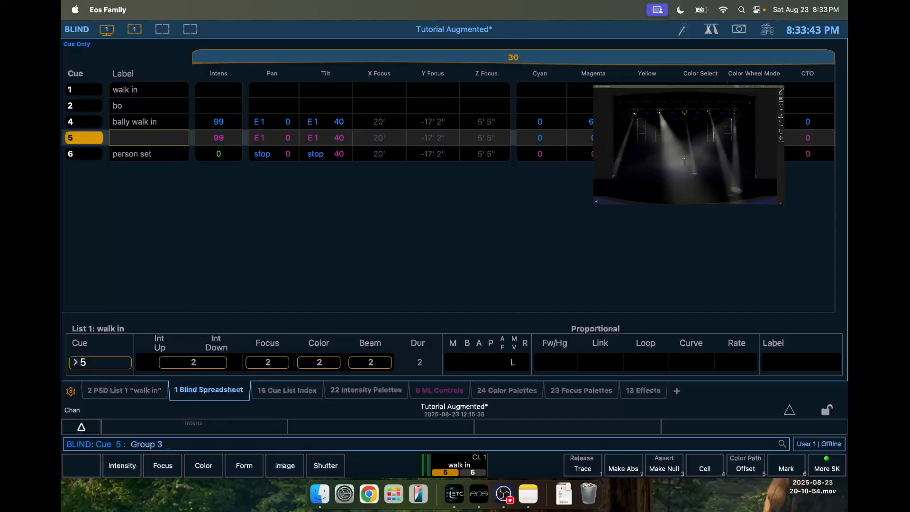
{"action": "key", "text": "alt+l"}
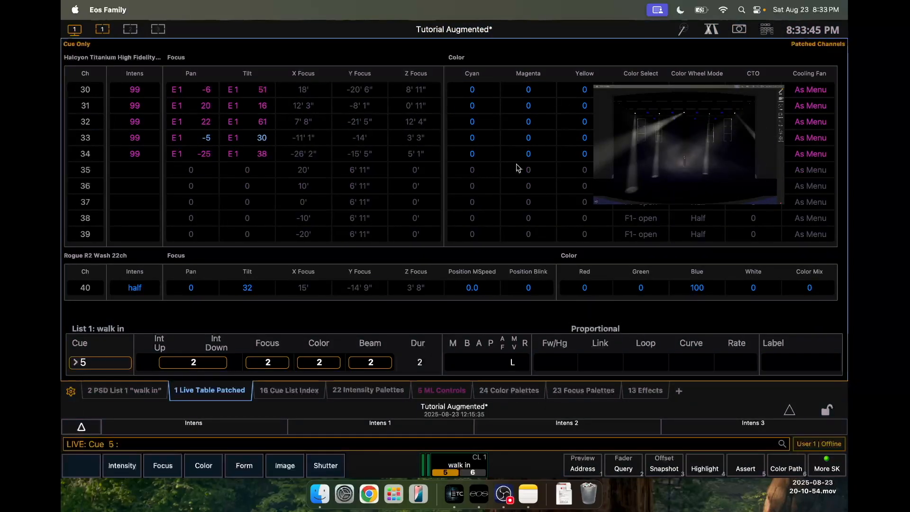
Change the Track record default in the user settings to Tracking Mode, and return to live with the lower control area collapsed
{"action": "left_click", "coordinate": [789, 410]}
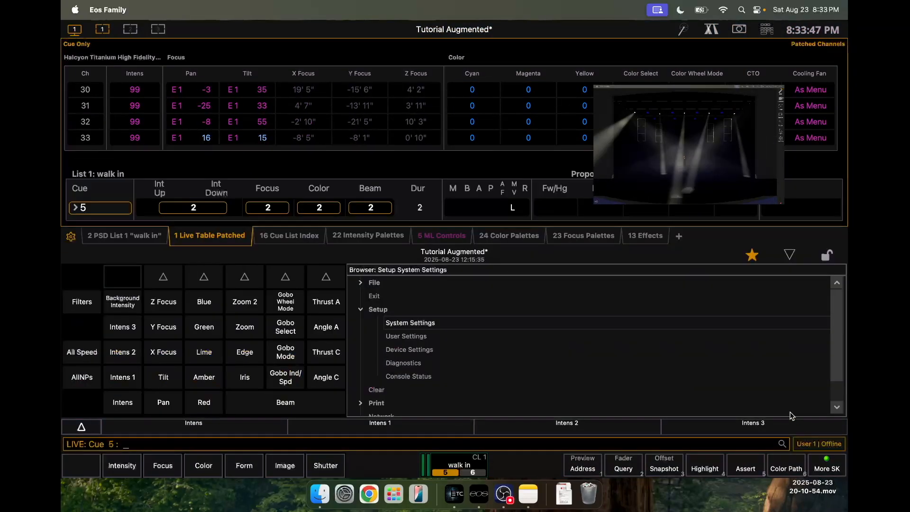
{"action": "left_click", "coordinate": [360, 284]}
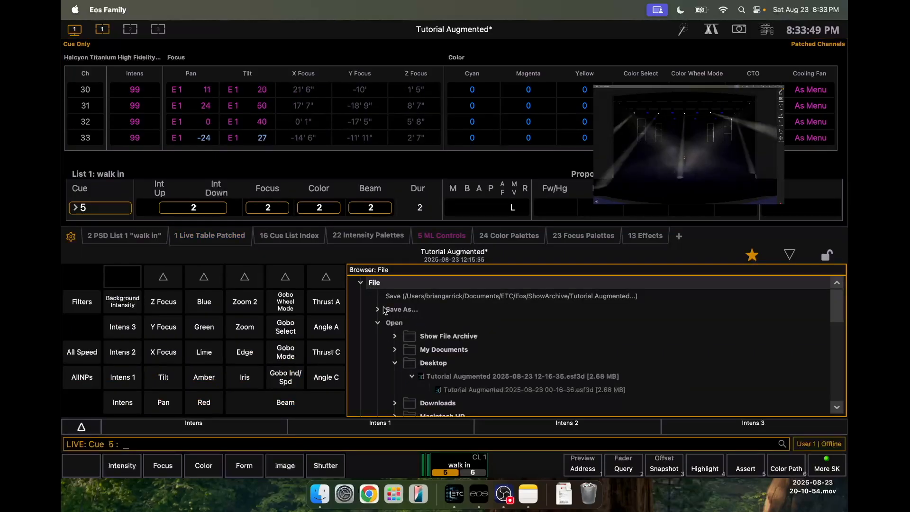
{"action": "left_click", "coordinate": [362, 284]}
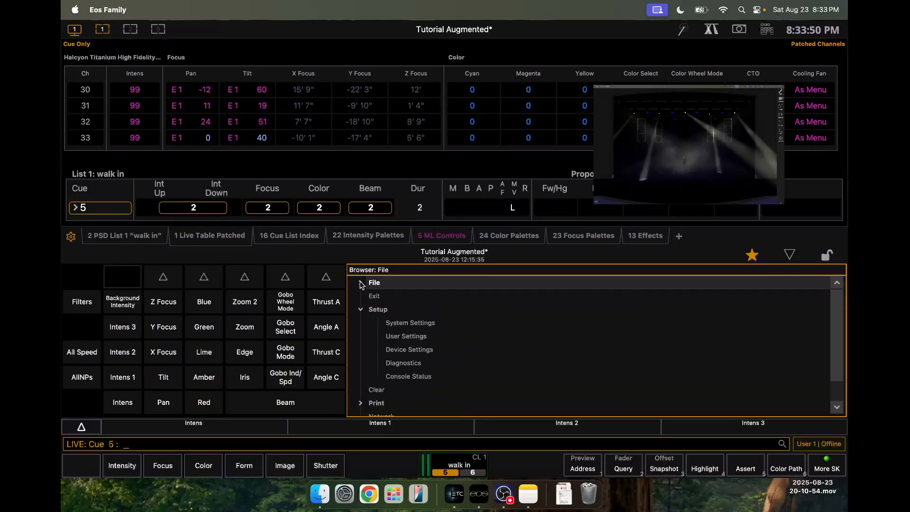
{"action": "double_click", "coordinate": [410, 323]}
{"action": "left_click", "coordinate": [115, 327]}
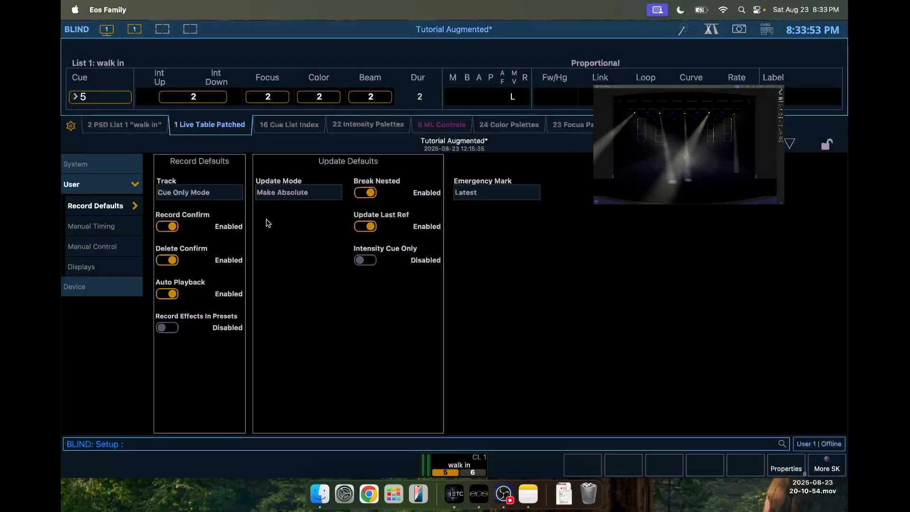
{"action": "left_click", "coordinate": [198, 196]}
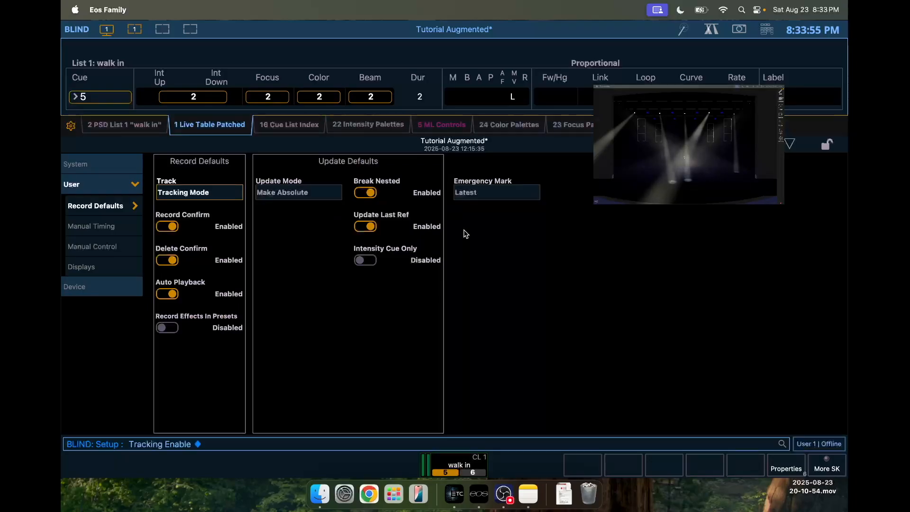
{"action": "key", "text": "F1"}
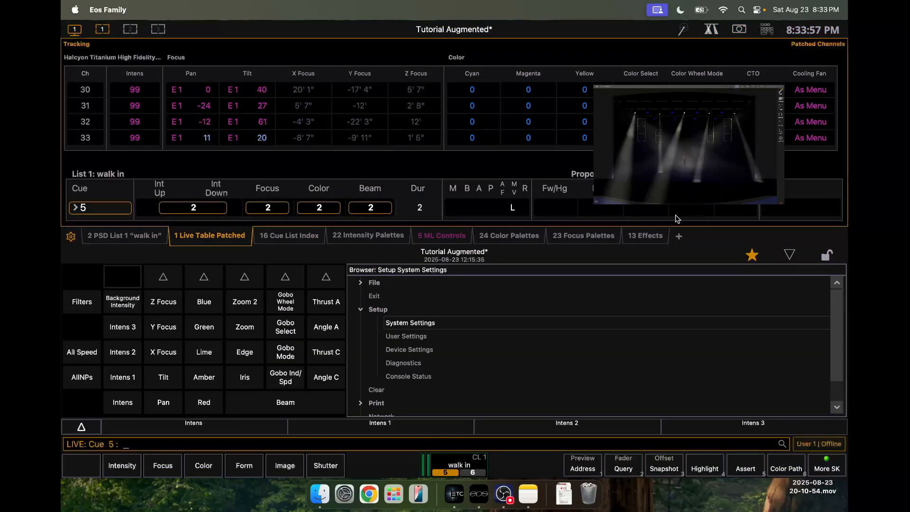
{"action": "key", "text": "F10"}
{"action": "key", "text": "Escape"}
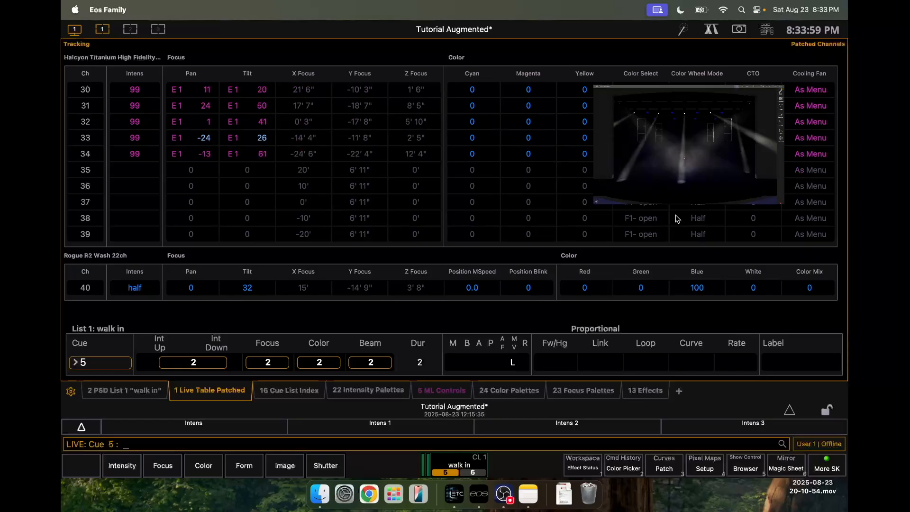
Go to cue 5, and send the cue list to Cue Out
{"action": "type", "text": "j5"}
{"action": "key", "text": "Return"}
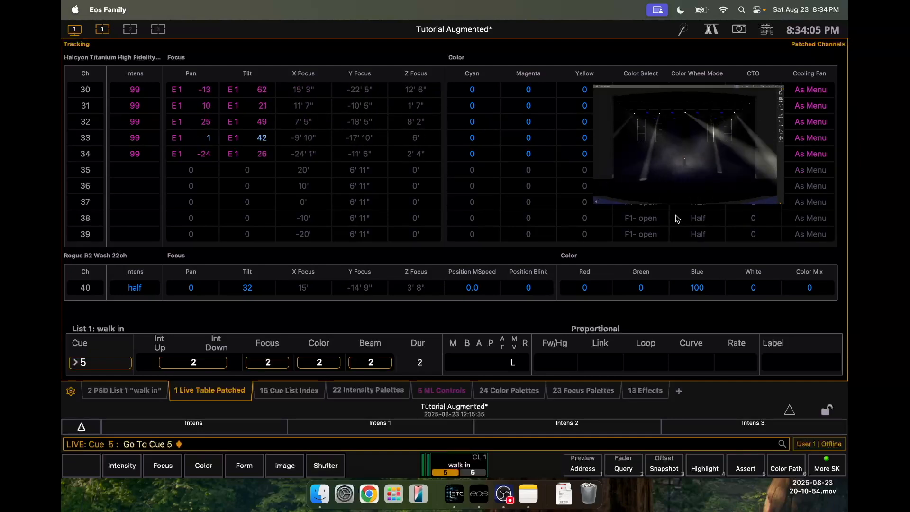
{"action": "key", "text": "j"}
{"action": "key", "text": "o"}
{"action": "key", "text": "Return"}
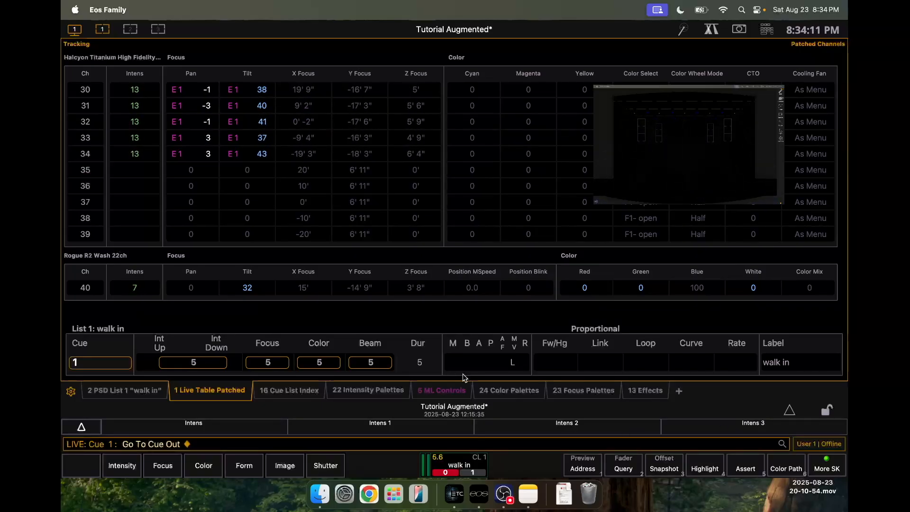
Show the list 1 playback status and play the cue list in order from cue 1 through cue 6
{"action": "key", "text": "Return"}
{"action": "key", "text": "ctrl+space"}
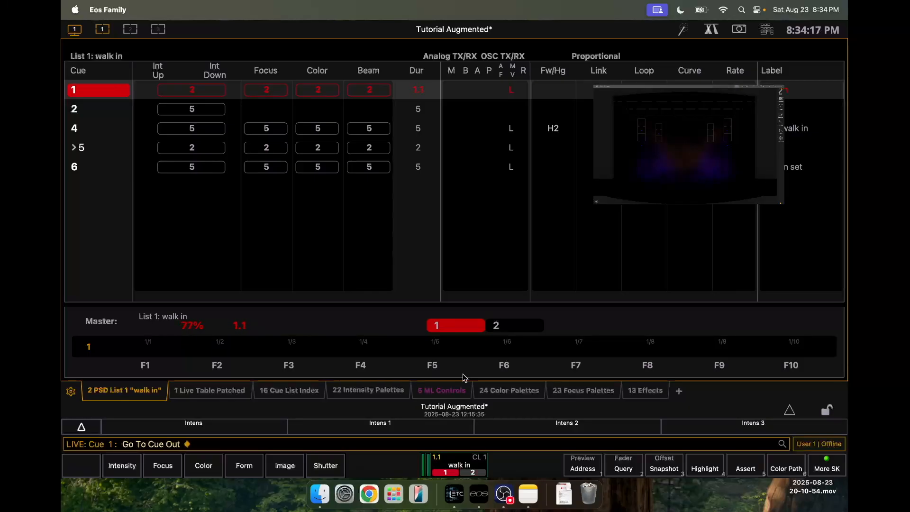
{"action": "key", "text": "ctrl+space"}
{"action": "key", "text": "ctrl+space"}
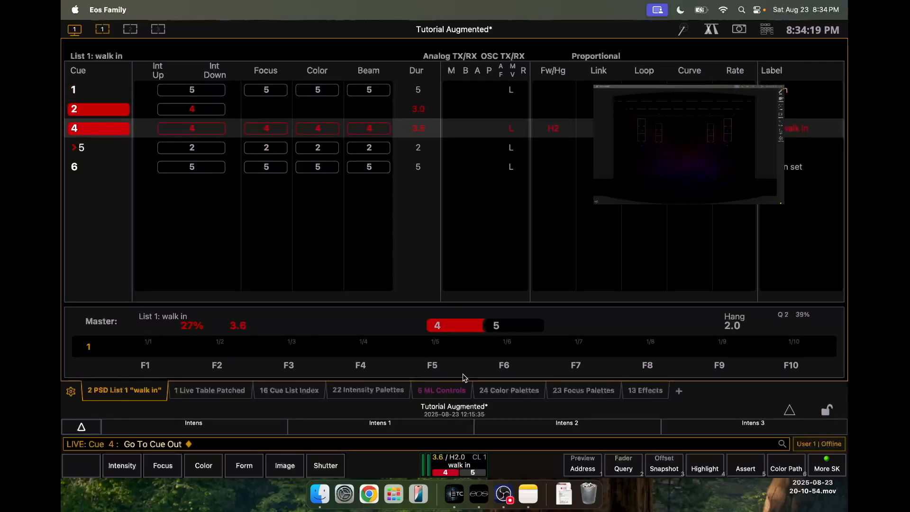
{"action": "key", "text": "ctrl+space"}
{"action": "key", "text": "ctrl+shift+space"}
{"action": "key", "text": "ctrl+shift+space"}
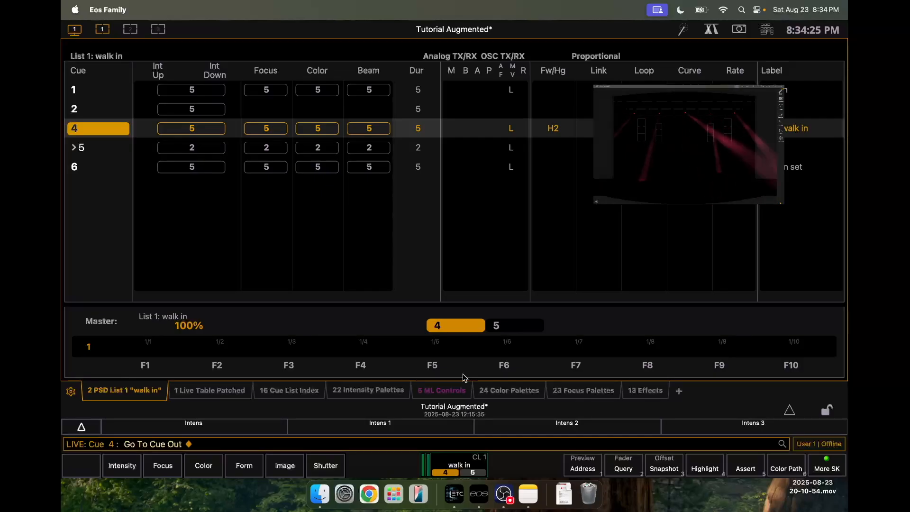
{"action": "key", "text": "ctrl+space"}
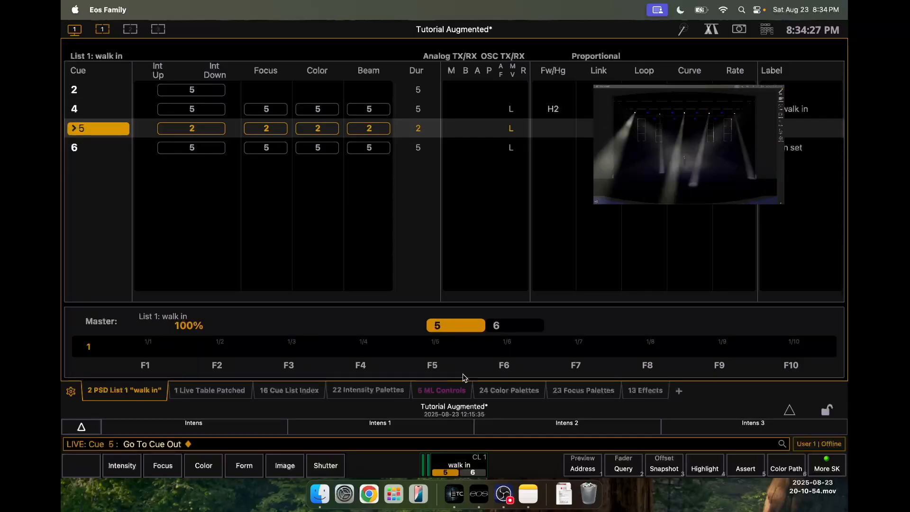
{"action": "key", "text": "ctrl+space"}
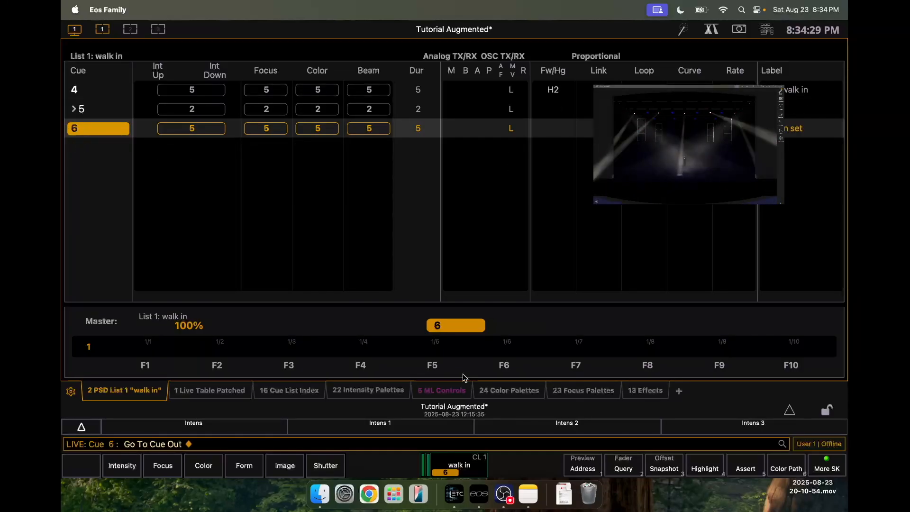
Go back to cue 5, recolour Groups 5 and 6 pink, and update the cue
{"action": "key", "text": "ctrl+alt+space"}
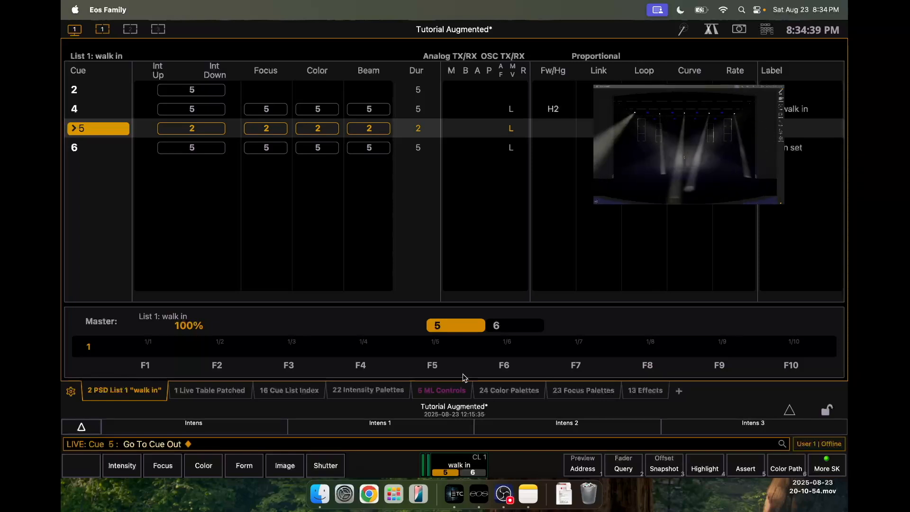
{"action": "key", "text": "g"}
{"action": "key", "text": "5"}
{"action": "key", "text": "plus"}
{"action": "key", "text": "g"}
{"action": "key", "text": "6"}
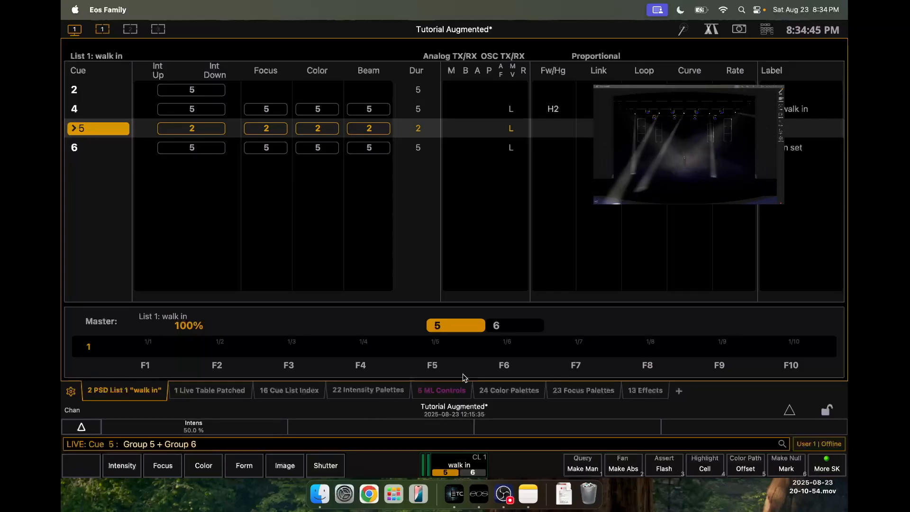
{"action": "key", "text": "Return"}
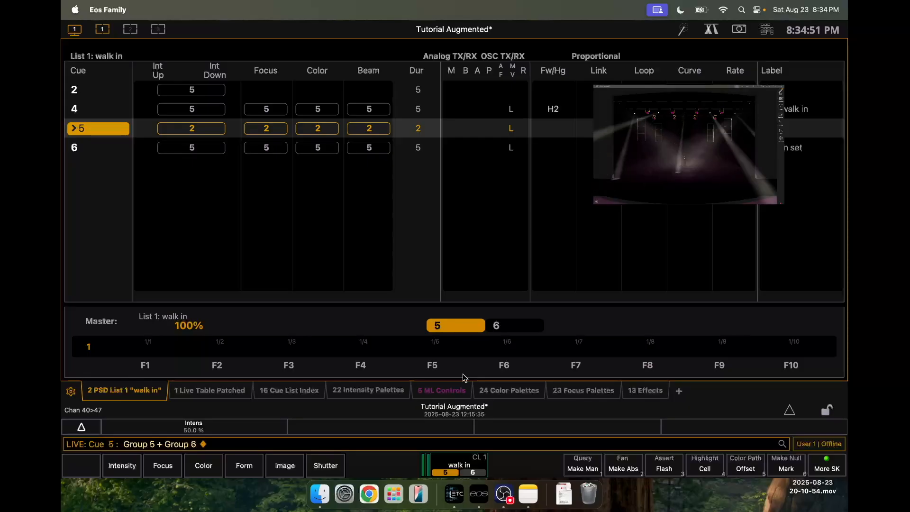
{"action": "key", "text": "u"}
{"action": "key", "text": "Return"}
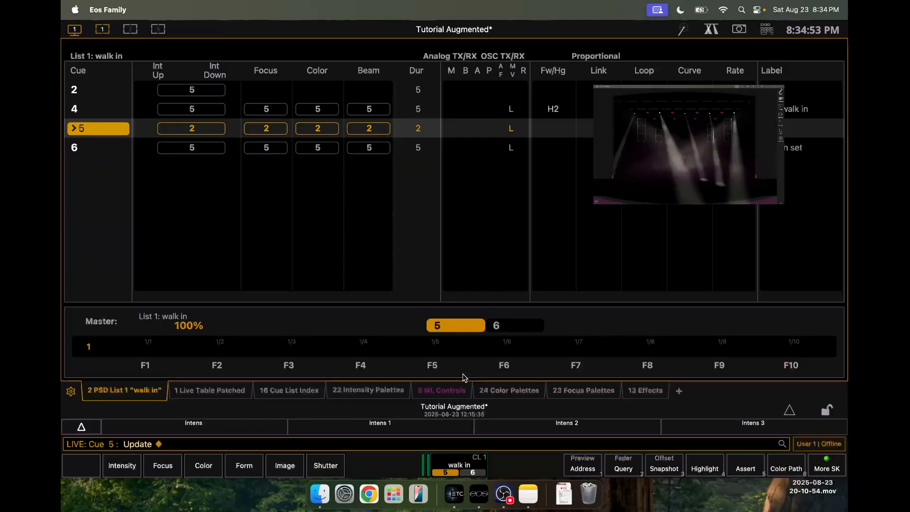
Play back and forth between cues 5 and 6, and run cues 4 and 5 to compare the wash colours
{"action": "key", "text": "ctrl+space"}
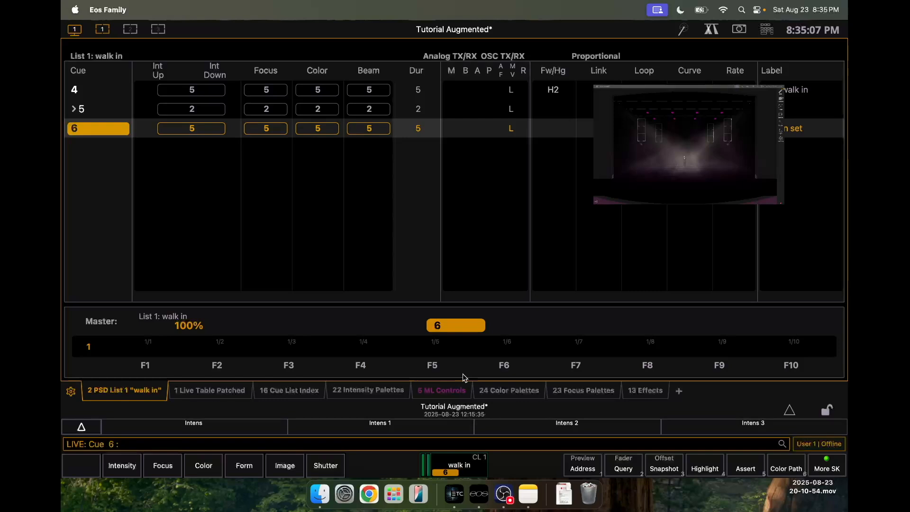
{"action": "key", "text": "ctrl+alt+space"}
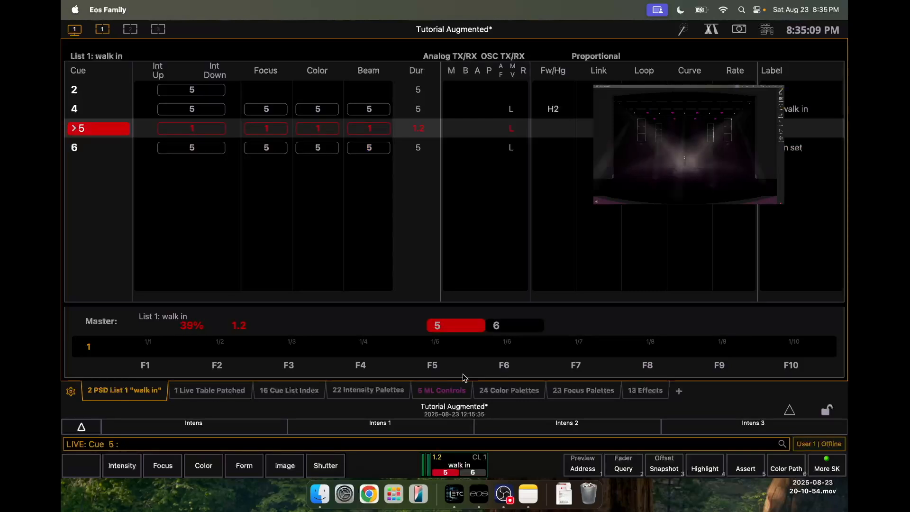
{"action": "key", "text": "ctrl+space"}
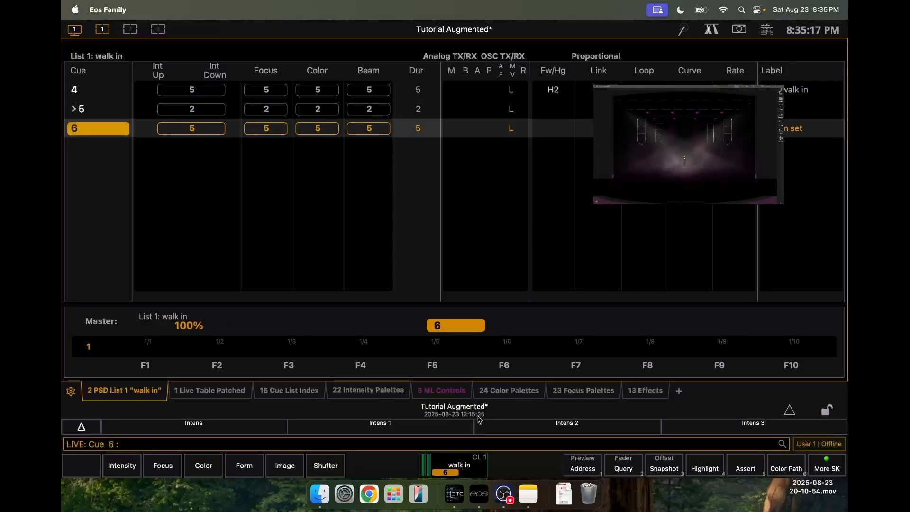
{"action": "scroll", "coordinate": [719, 206], "scroll_direction": "up", "scroll_amount": 2}
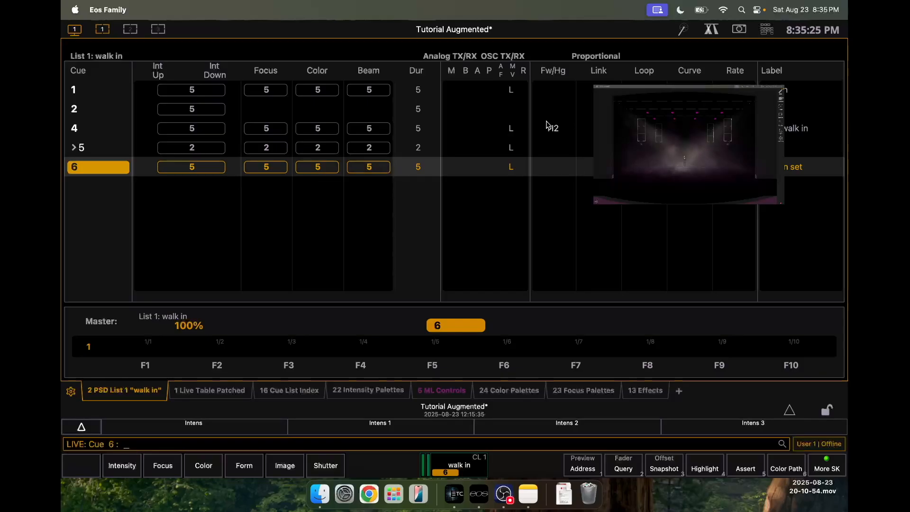
{"action": "left_click", "coordinate": [277, 132]}
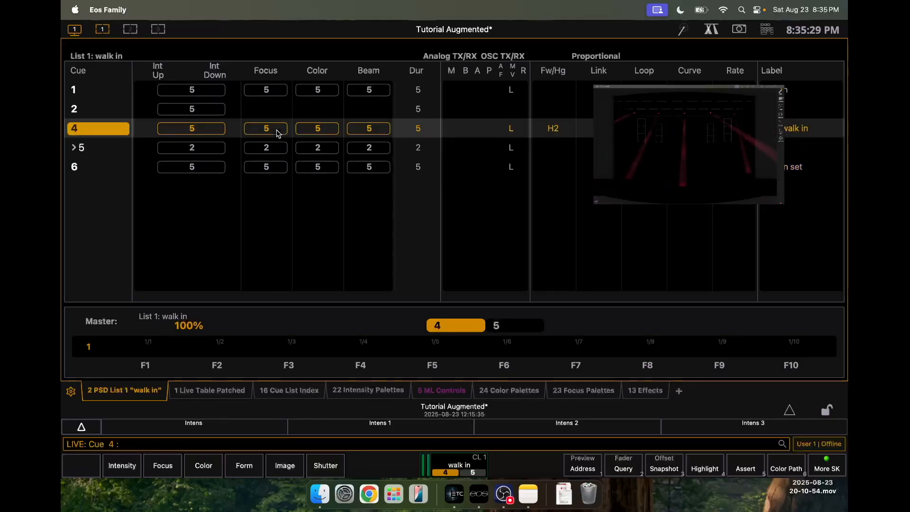
{"action": "key", "text": "space"}
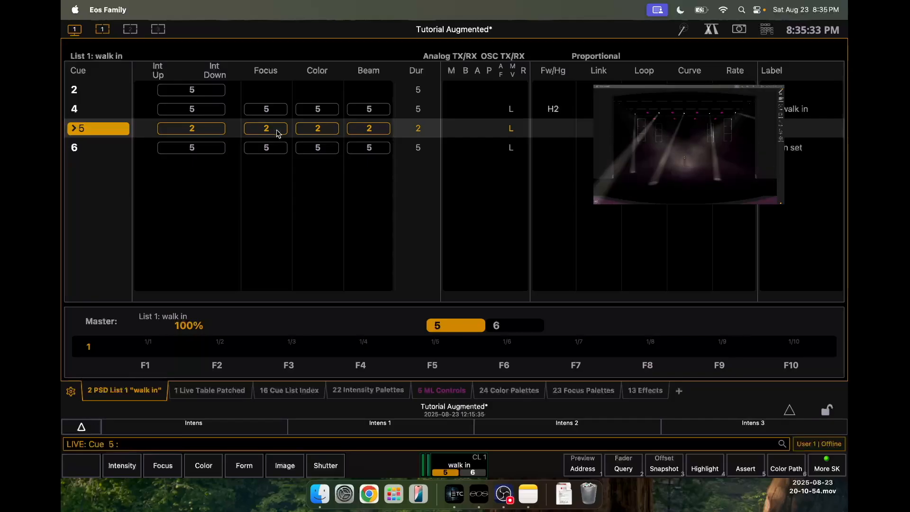
Copy cue 5 to cue 7 and label the copy "bally out"
{"action": "key", "text": "q"}
{"action": "key", "text": "5"}
{"action": "key", "text": "ctrl+q"}
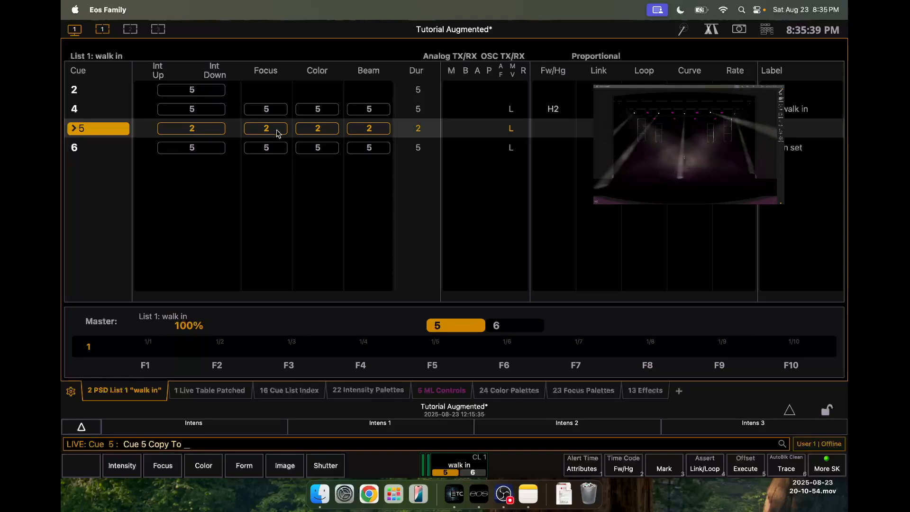
{"action": "key", "text": "7"}
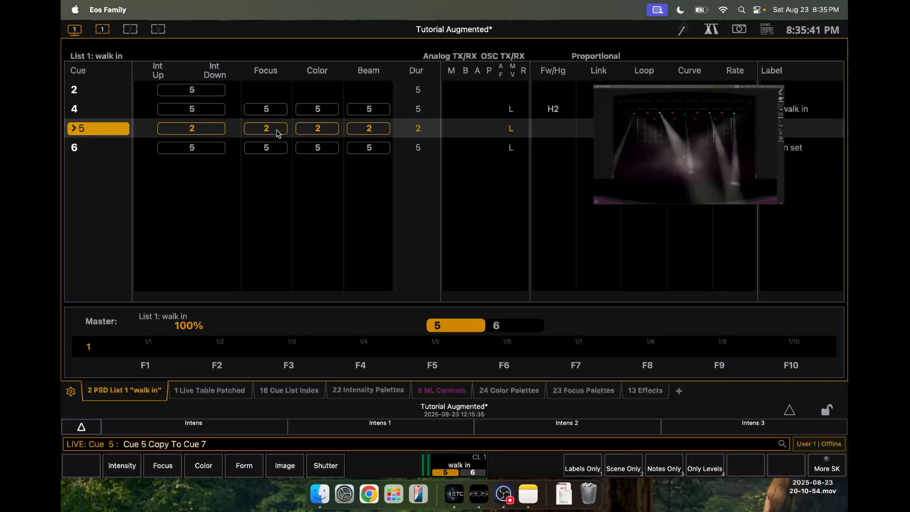
{"action": "key", "text": "Return"}
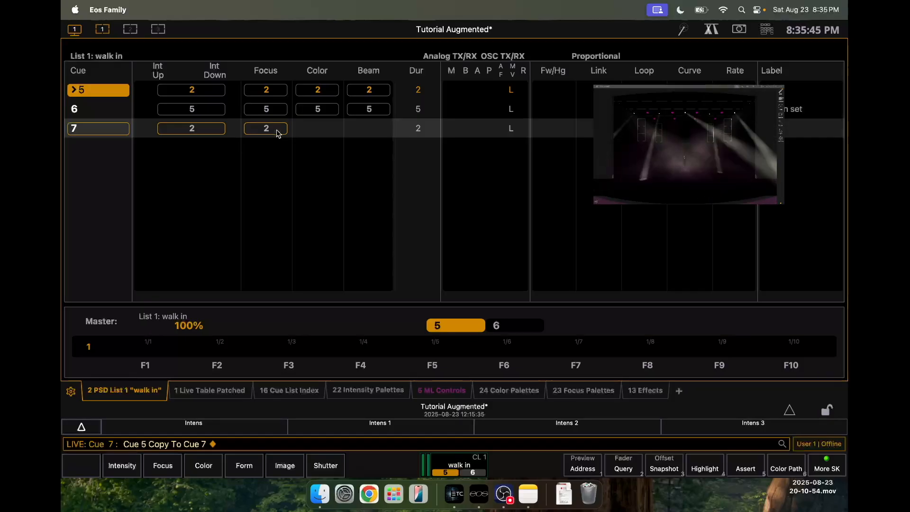
{"action": "type", "text": "l bally out"}
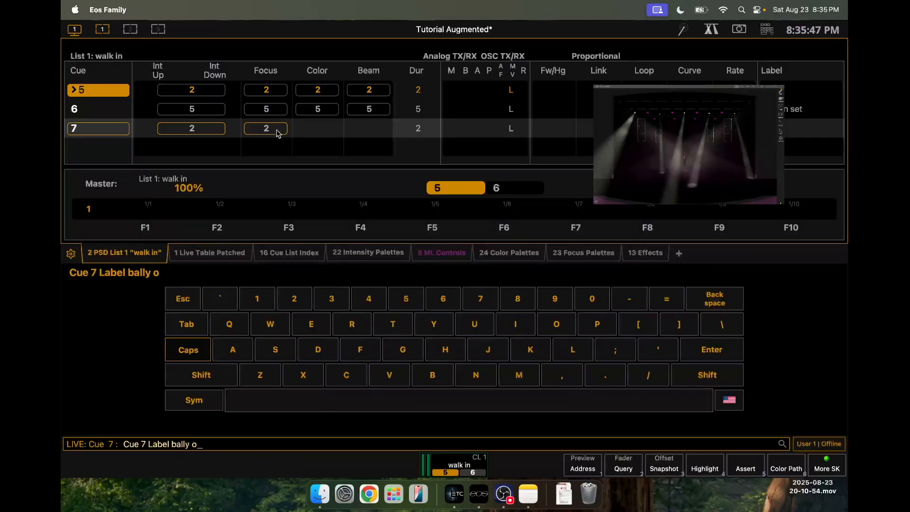
{"action": "key", "text": "Return"}
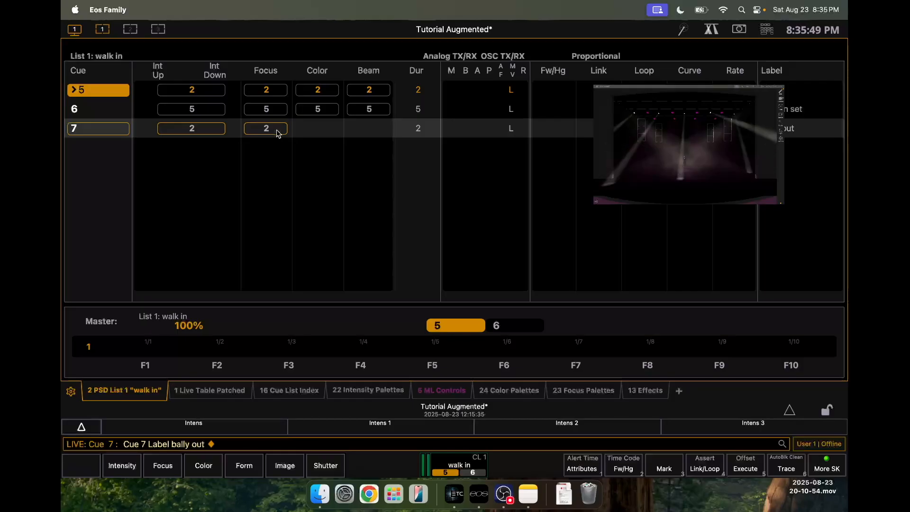
Run cue 6 from cue 5 to check the playback order leading to the copied cue
{"action": "key", "text": "ctrl+F11"}
{"action": "key", "text": "ctrl+space"}
{"action": "key", "text": "ctrl+space"}
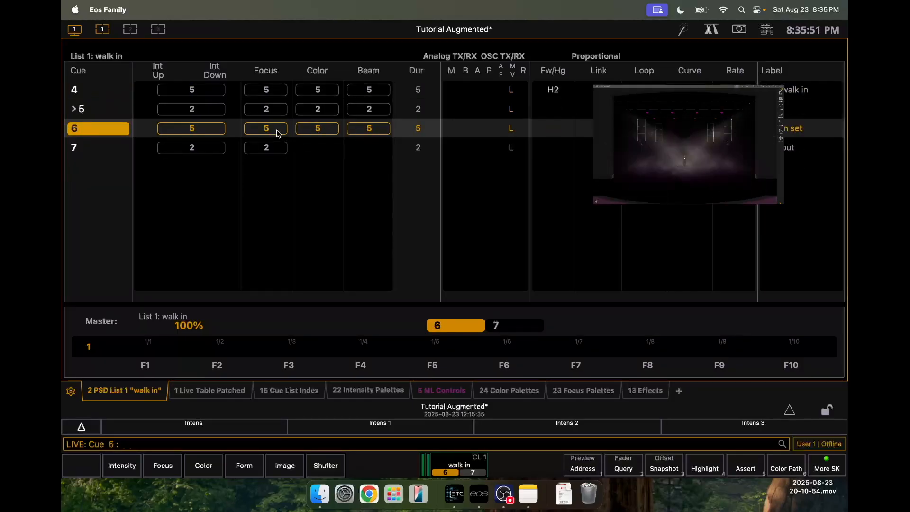
Run cue 7, step back through the list to cue 1, and advance to cue 6 to review the cue looks
{"action": "key", "text": "ctrl+space"}
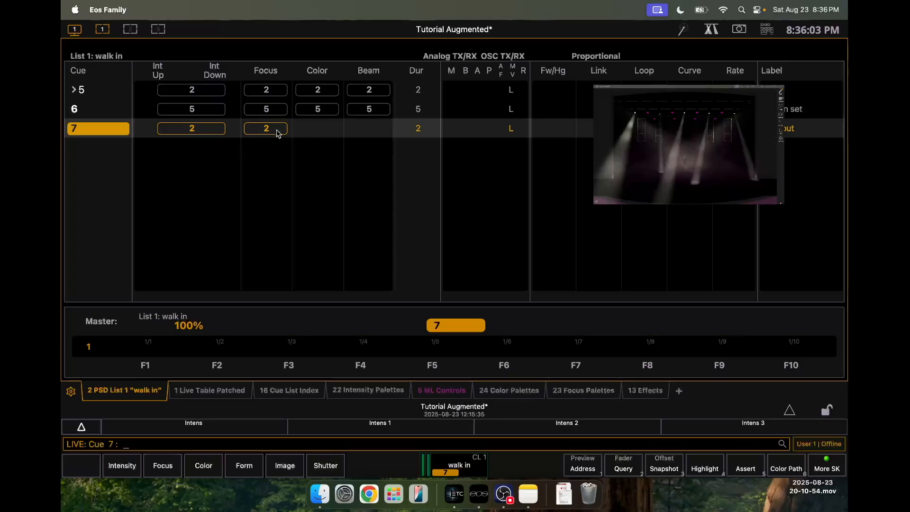
{"action": "key", "text": "ctrl+b"}
{"action": "key", "text": "ctrl+b"}
{"action": "key", "text": "ctrl+b"}
{"action": "key", "text": "ctrl+b"}
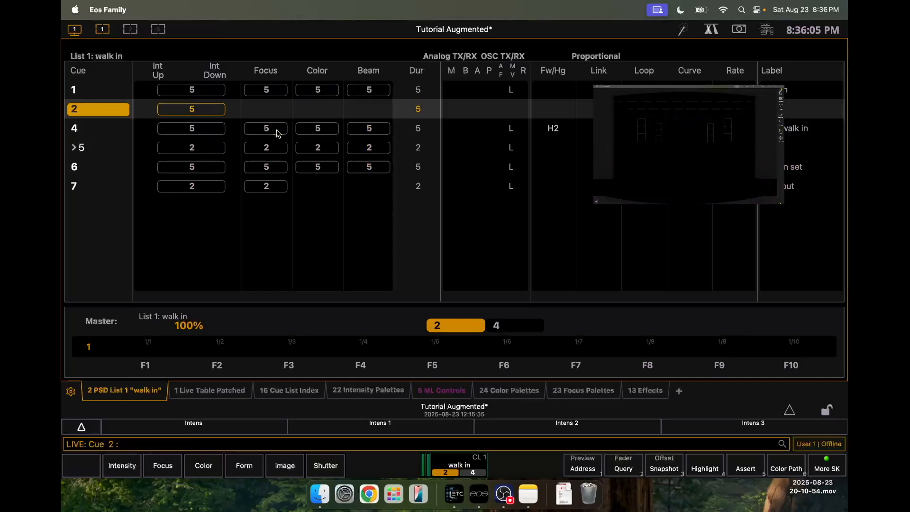
{"action": "key", "text": "ctrl+b"}
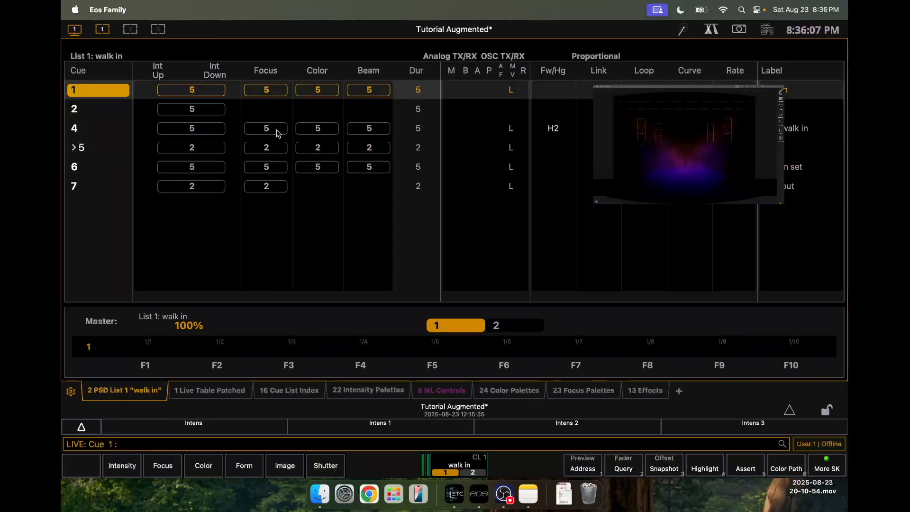
{"action": "key", "text": "ctrl+space"}
{"action": "key", "text": "ctrl+space"}
{"action": "key", "text": "ctrl+space"}
{"action": "key", "text": "ctrl+space"}
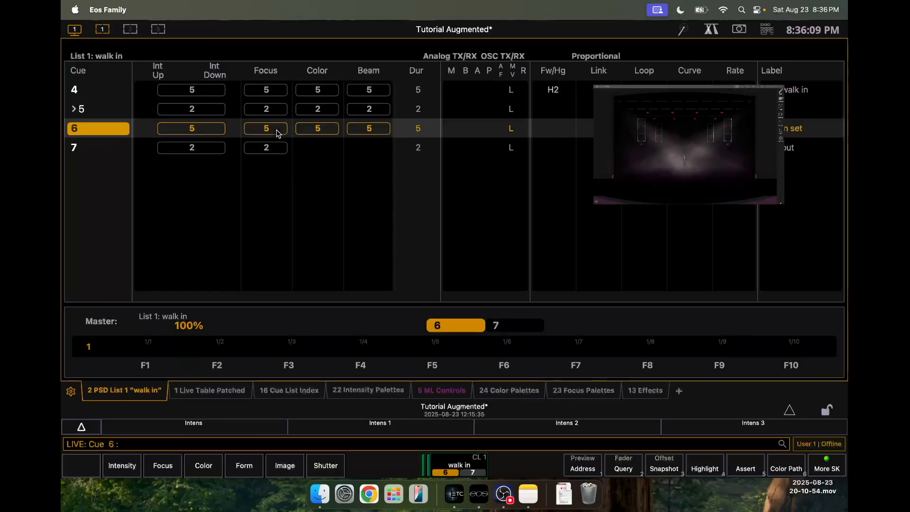
Copy cue 1 to cue 10
{"action": "type", "text": "q"}
{"action": "type", "text": "1"}
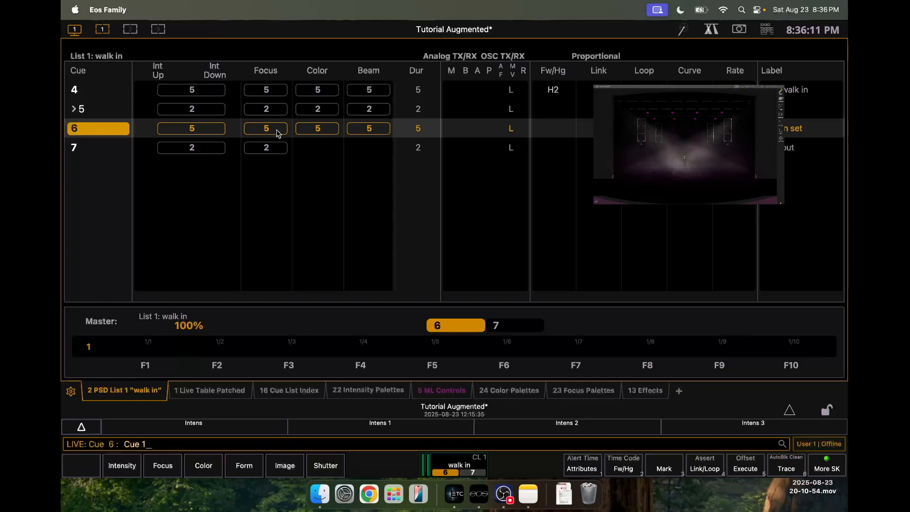
{"action": "type", "text": "cq1"}
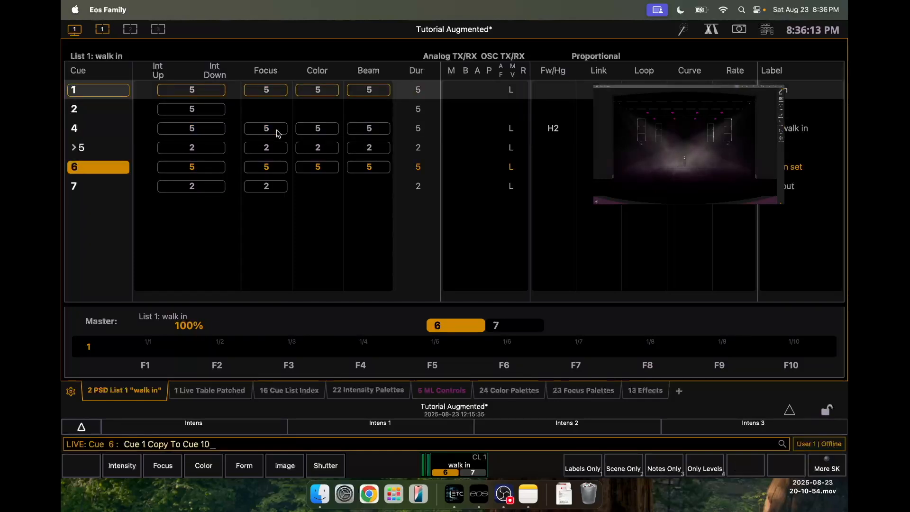
{"action": "type", "text": "0"}
{"action": "key", "text": "Return"}
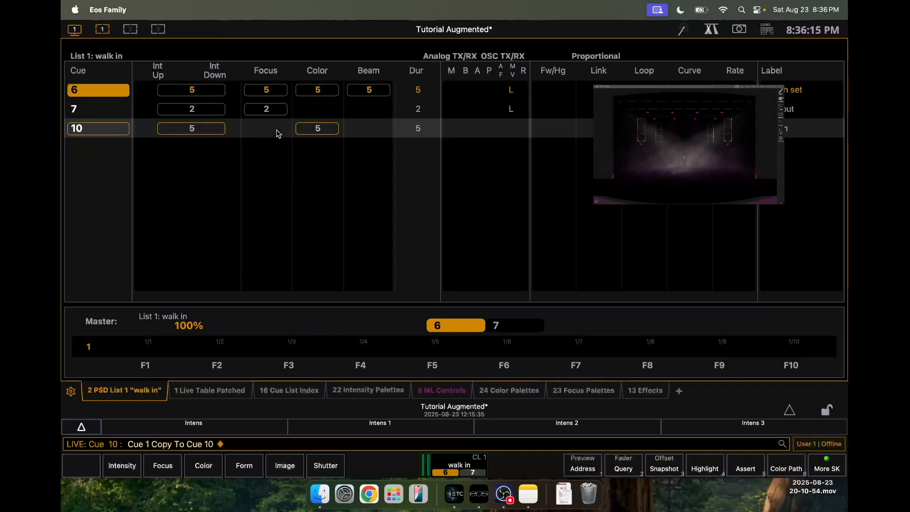
Play cues 7 and 10 to check the copied look, and step back through the list to cue 1
{"action": "key", "text": "ctrl+space"}
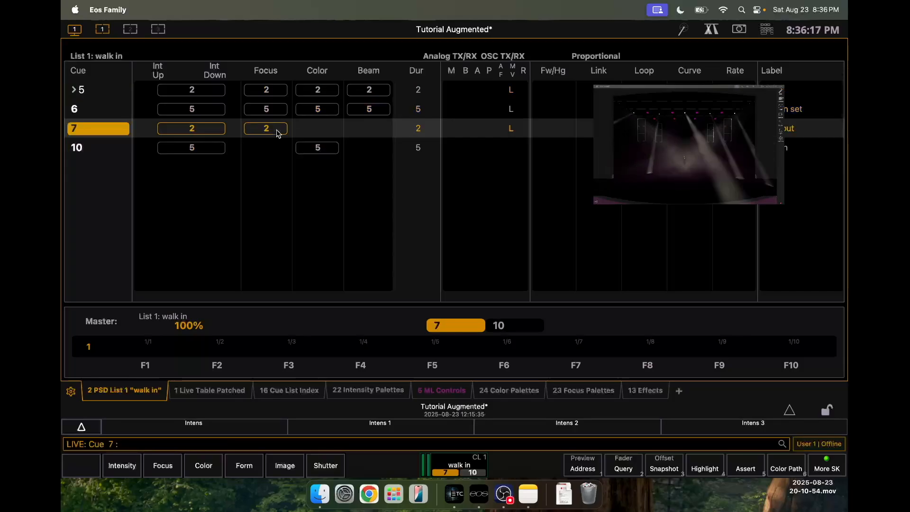
{"action": "key", "text": "ctrl+space"}
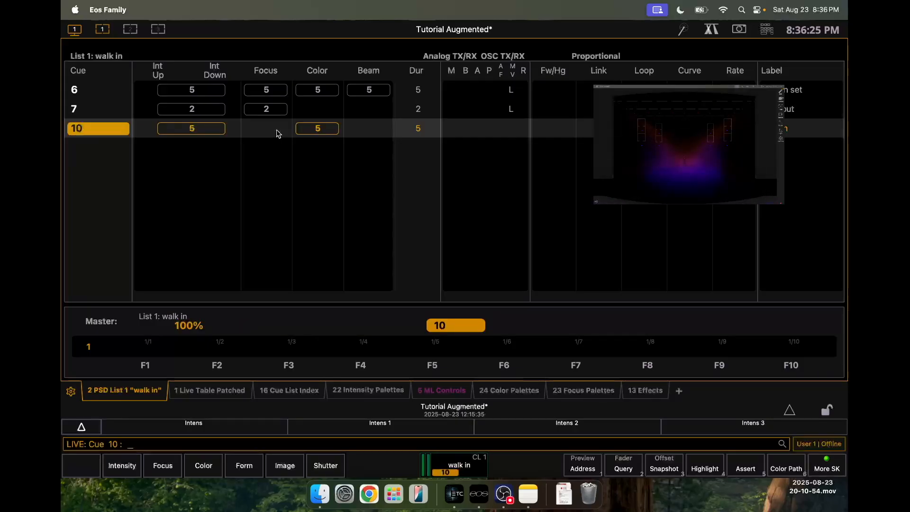
{"action": "key", "text": "ctrl+alt+space"}
{"action": "key", "text": "ctrl+alt+space"}
{"action": "key", "text": "ctrl+alt+space"}
{"action": "key", "text": "ctrl+alt+space"}
{"action": "key", "text": "ctrl+alt+space"}
{"action": "key", "text": "ctrl+alt+space"}
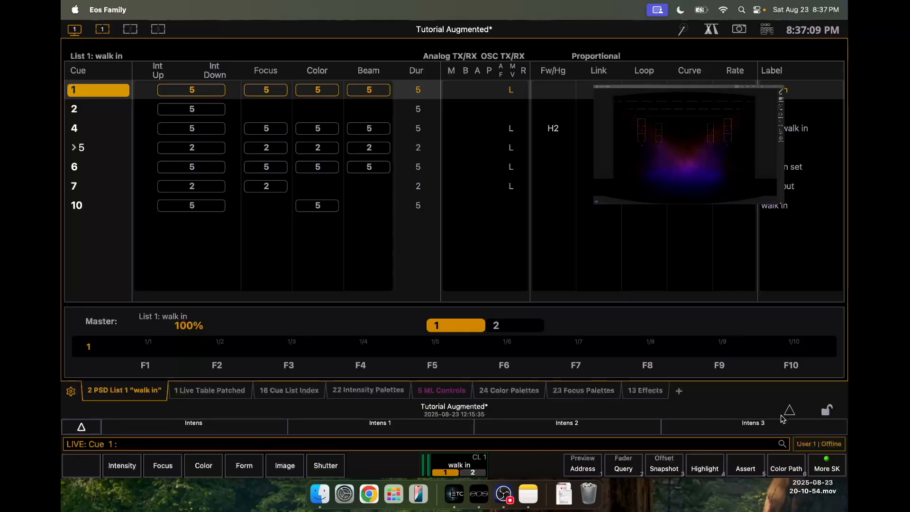
Run the cue list in order from cue 1 through to cue 10 with its recorded fade times
{"action": "key", "text": "space"}
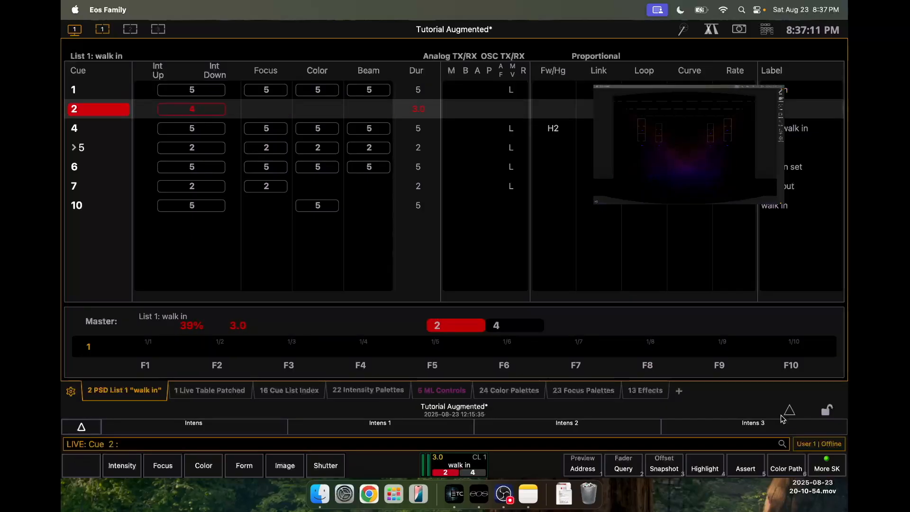
{"action": "key", "text": "space"}
{"action": "key", "text": "space"}
{"action": "key", "text": "space"}
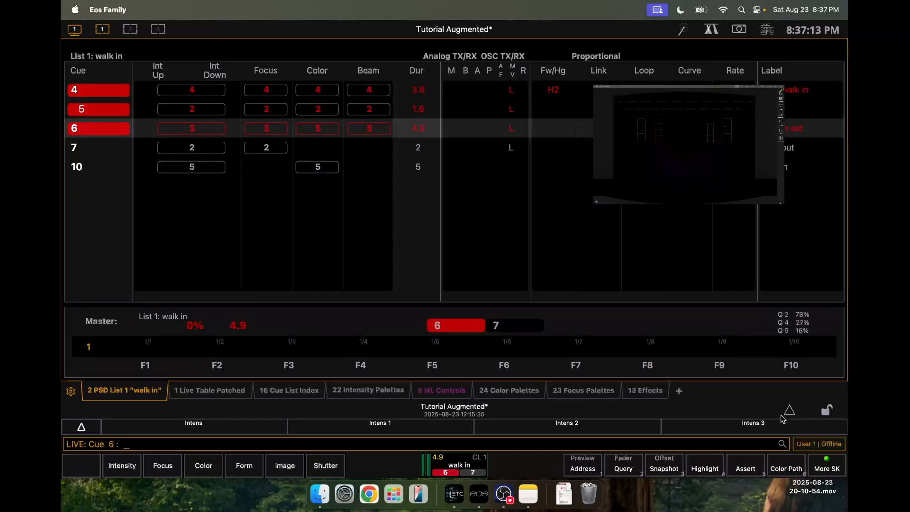
{"action": "key", "text": "space"}
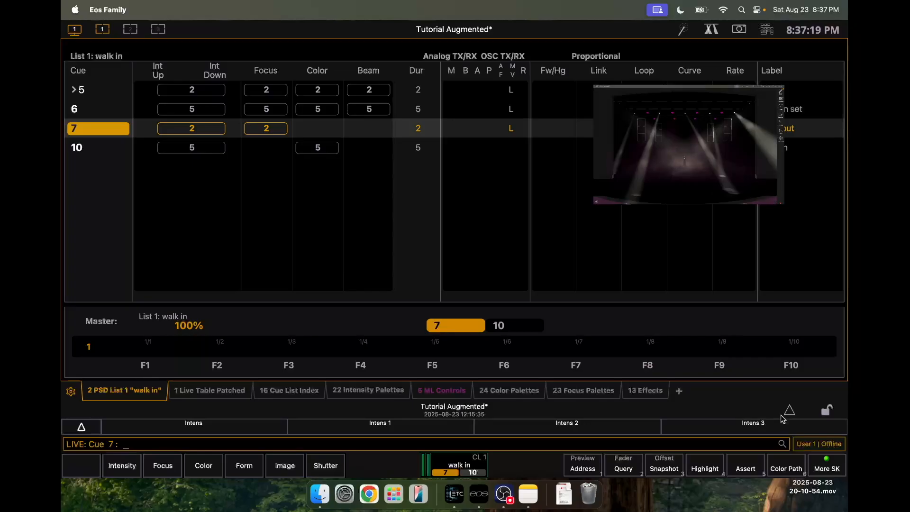
{"action": "key", "text": "space"}
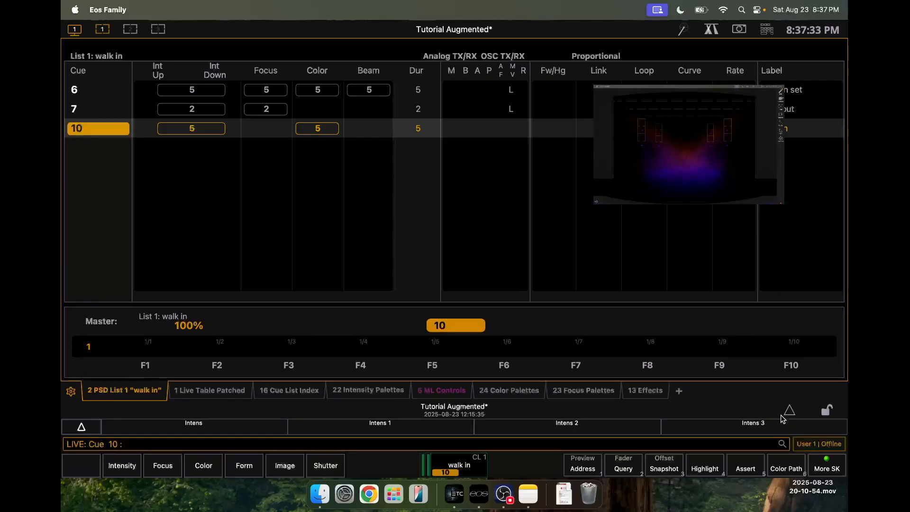
In cue 10, set Group 3 to Intensity Palette 1 and Focus Palette 3
{"action": "key", "text": "g"}
{"action": "key", "text": "3"}
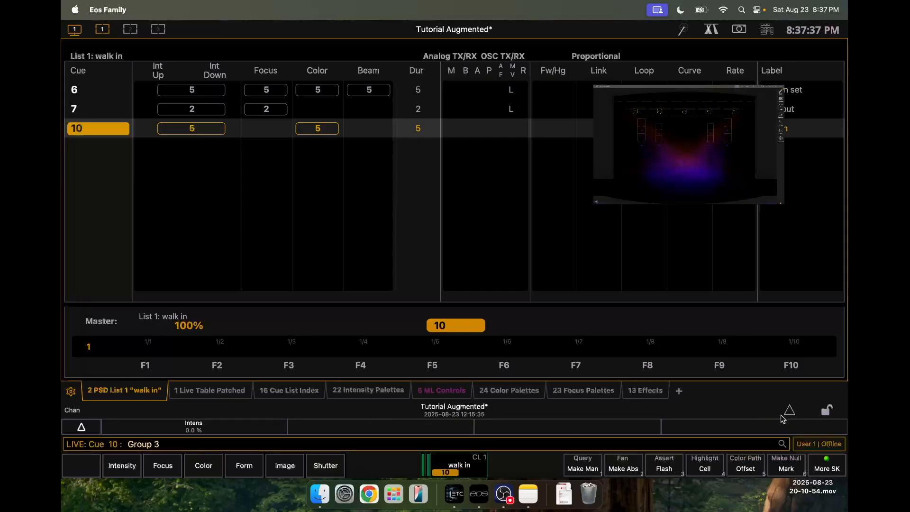
{"action": "key", "text": "i"}
{"action": "key", "text": "1"}
{"action": "key", "text": "Return"}
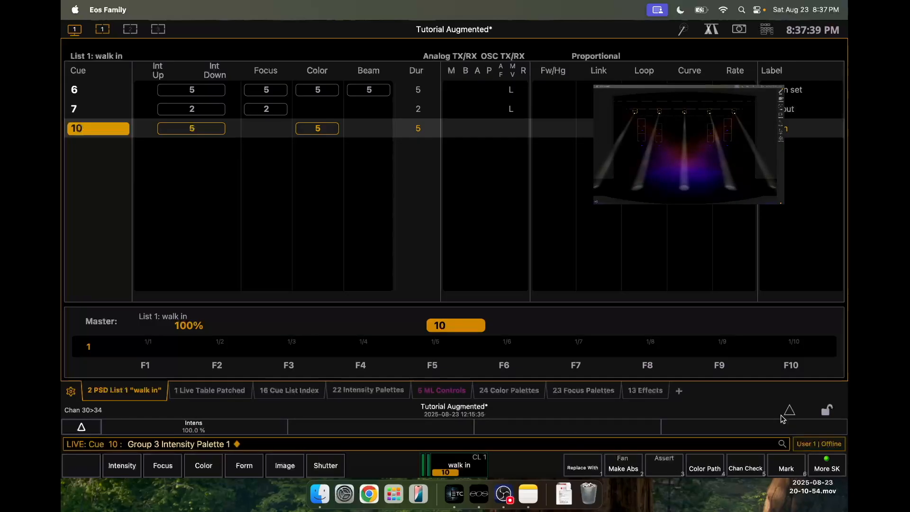
{"action": "key", "text": "f"}
{"action": "key", "text": "3"}
{"action": "key", "text": "Return"}
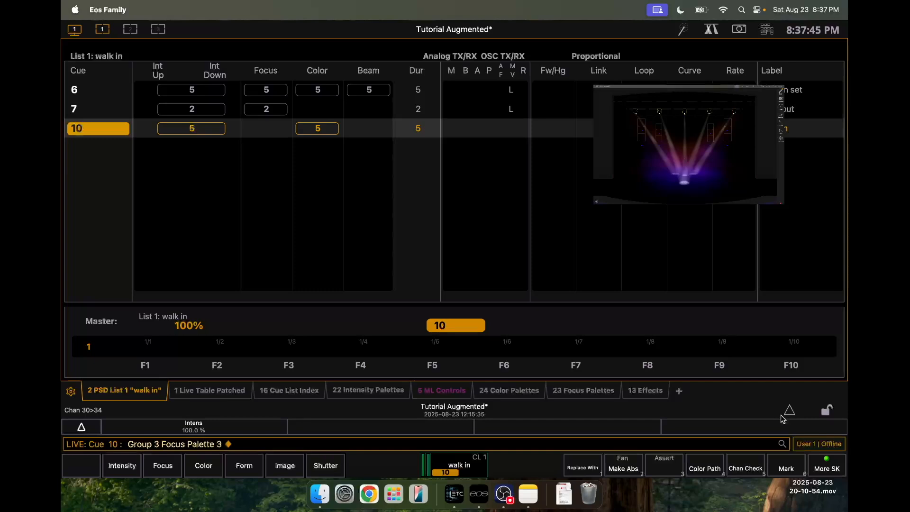
Apply Preset 1 to Group 3 and update cue 10
{"action": "key", "text": "p"}
{"action": "key", "text": "1"}
{"action": "key", "text": "Return"}
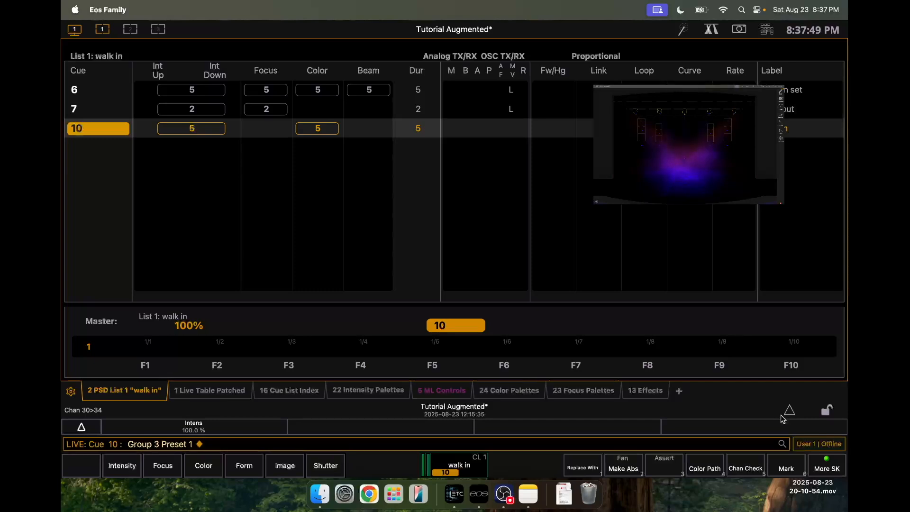
{"action": "key", "text": "u"}
{"action": "key", "text": "Return"}
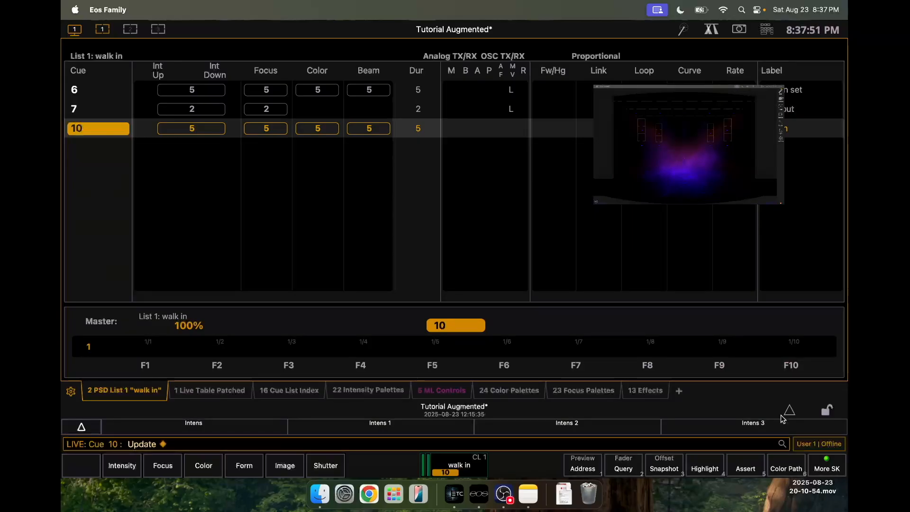
Go back to cue 7 and replay cue 10 to check its updated transition
{"action": "key", "text": "F11"}
{"action": "key", "text": "F12"}
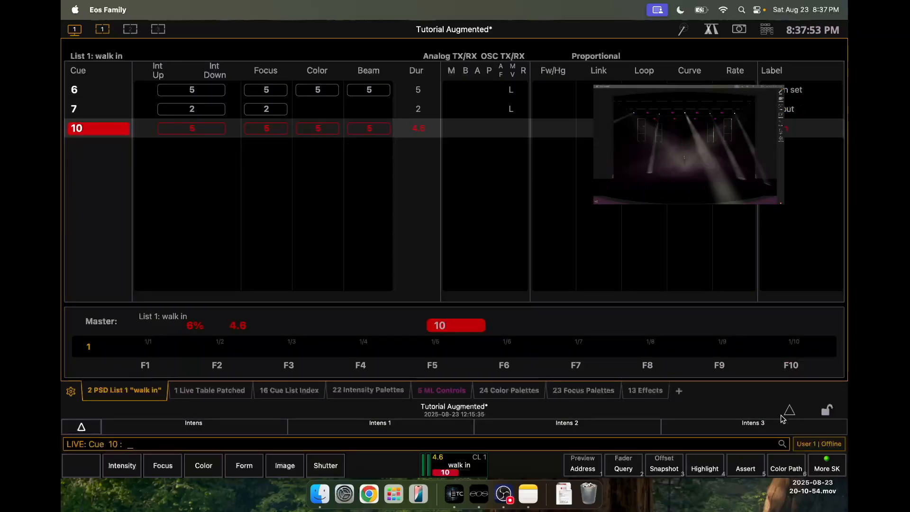